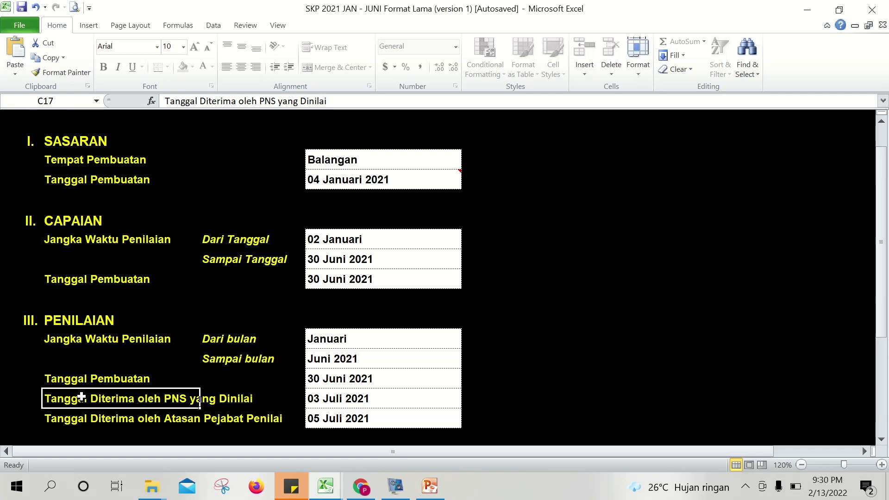
Review the Penilaian date entries, open the Isi Sasaran sheet and go to its first activities.
{"action": "key", "text": "Down"}
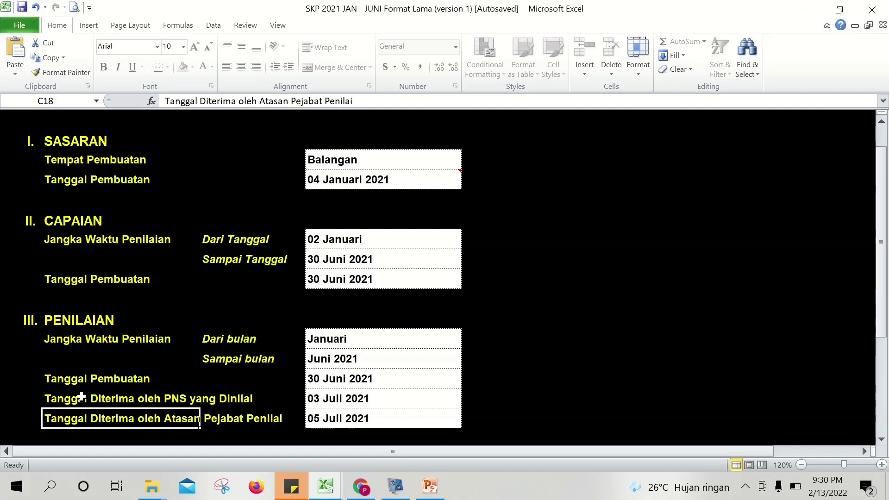
{"action": "key", "text": "Down"}
{"action": "key", "text": "Down"}
{"action": "key", "text": "Down"}
{"action": "key", "text": "Down"}
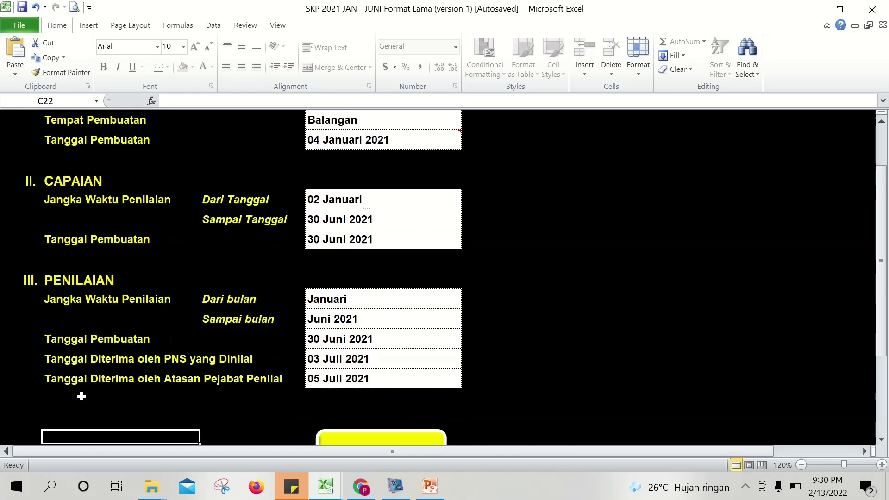
{"action": "key", "text": "Down"}
{"action": "key", "text": "Down"}
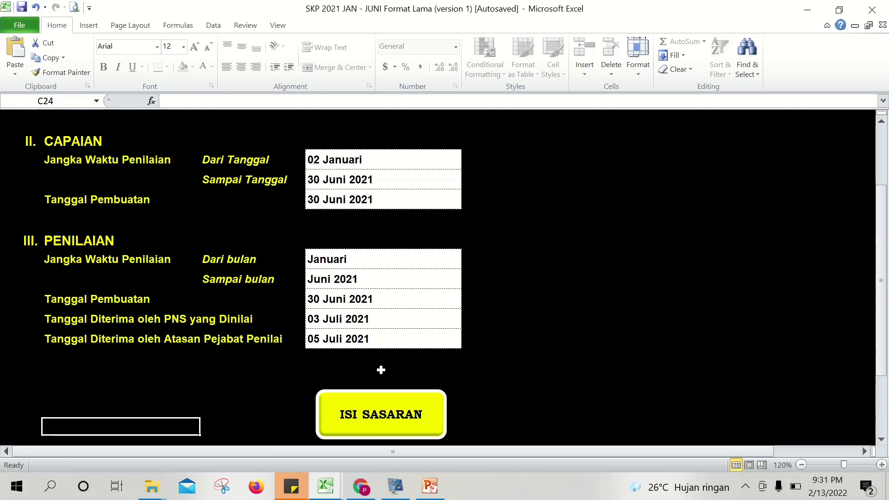
{"action": "left_click", "coordinate": [376, 414]}
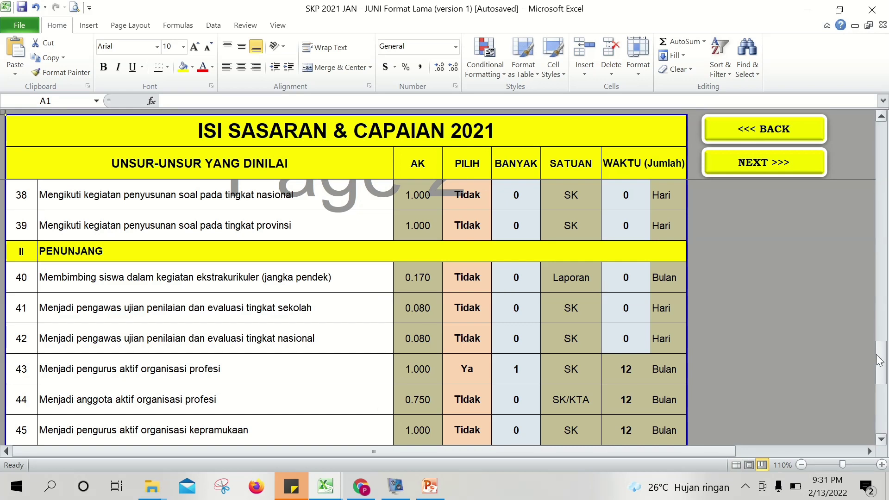
{"action": "left_click_drag", "start_coordinate": [879, 361], "coordinate": [854, 134]}
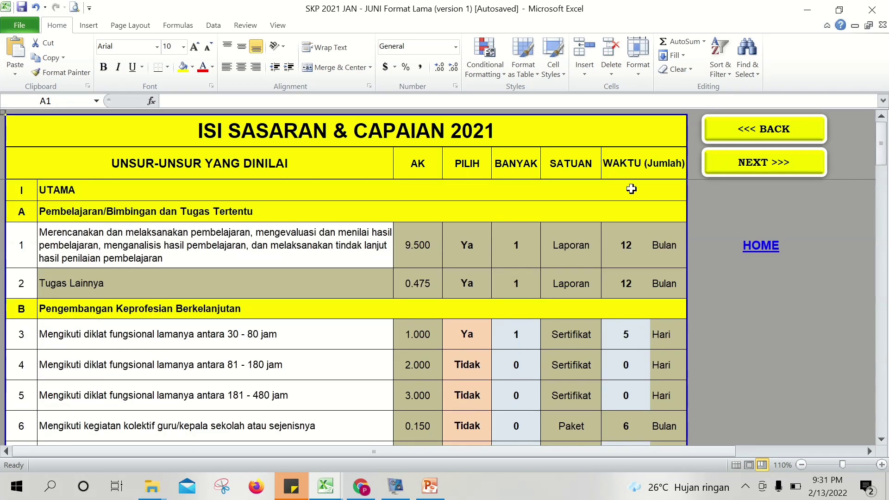
Examine the descriptions and AK credit values of activities 1 and 2 under the Utama element.
{"action": "left_click", "coordinate": [386, 251]}
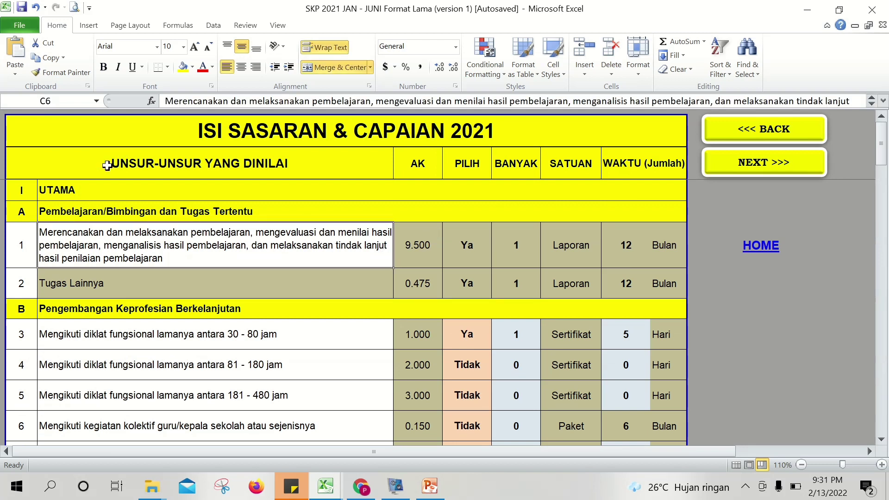
{"action": "left_click", "coordinate": [74, 191]}
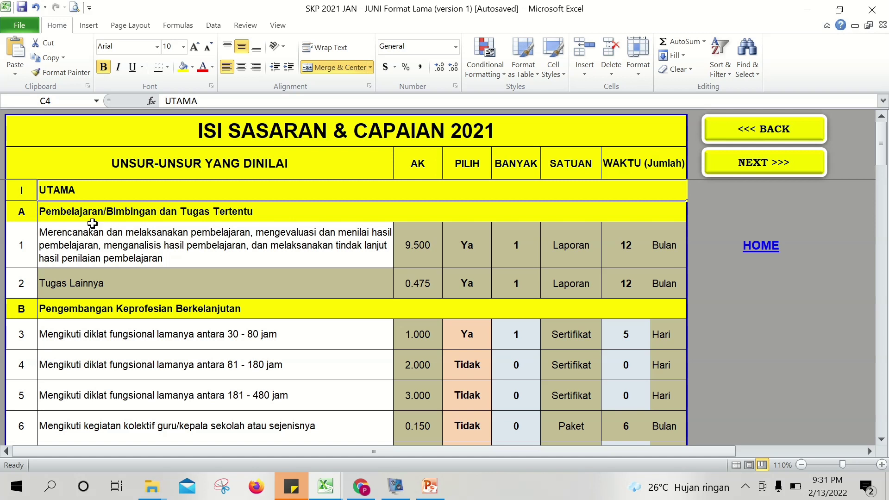
{"action": "left_click", "coordinate": [213, 241]}
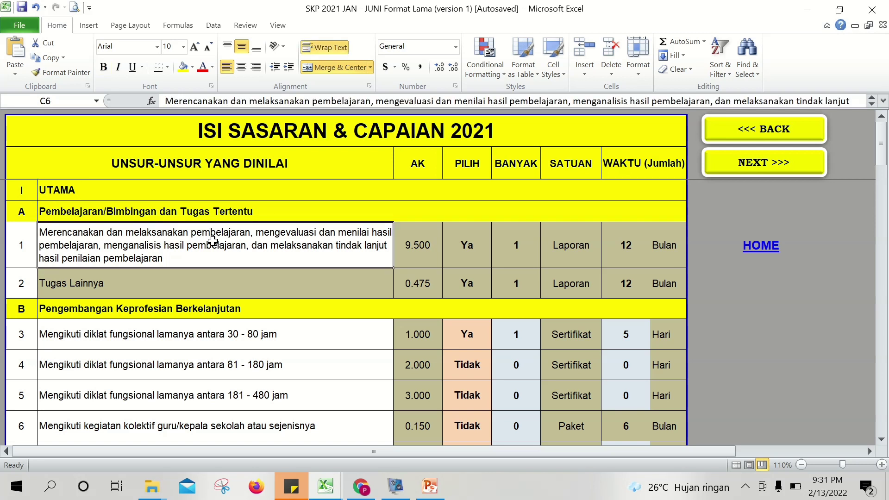
{"action": "left_click", "coordinate": [426, 257]}
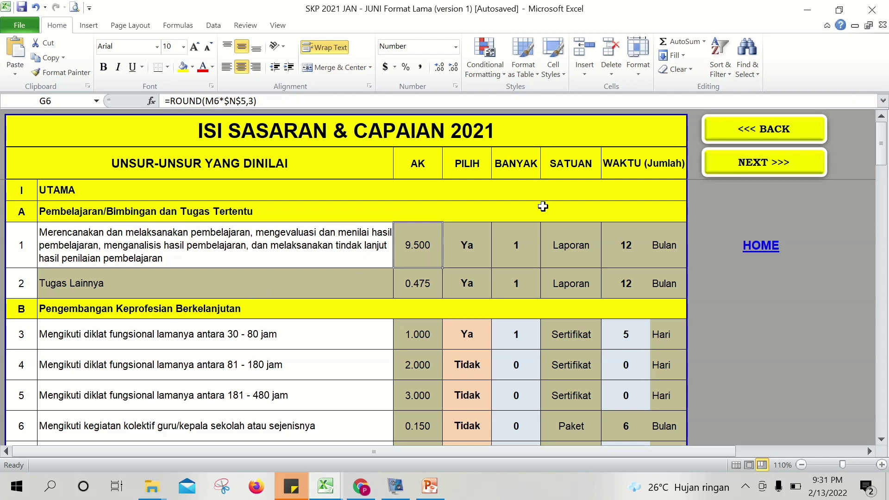
{"action": "left_click", "coordinate": [264, 296]}
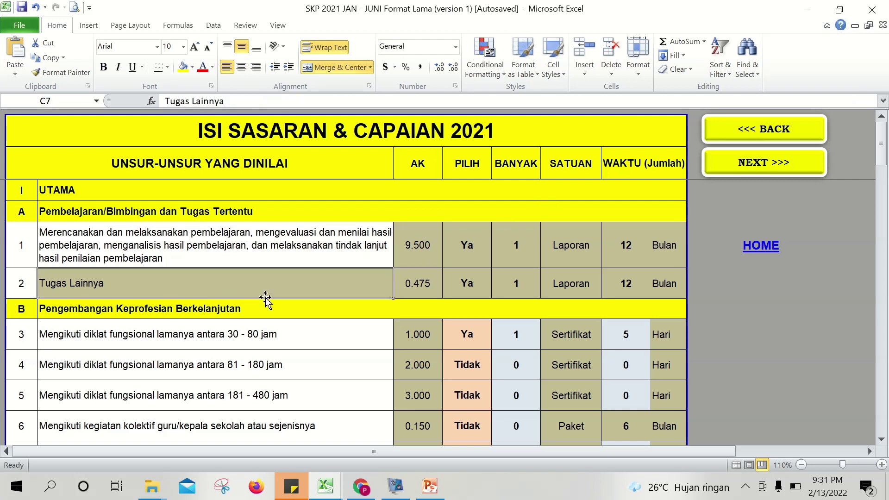
{"action": "left_click", "coordinate": [422, 288]}
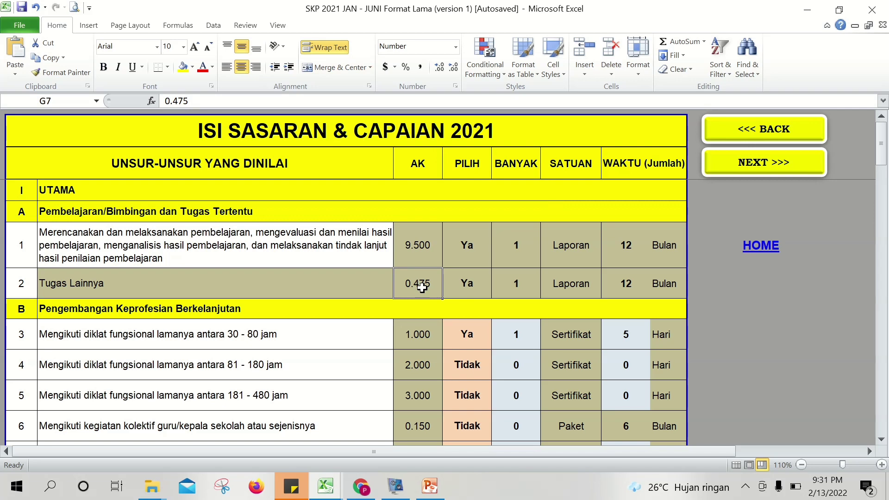
{"action": "left_click", "coordinate": [417, 258]}
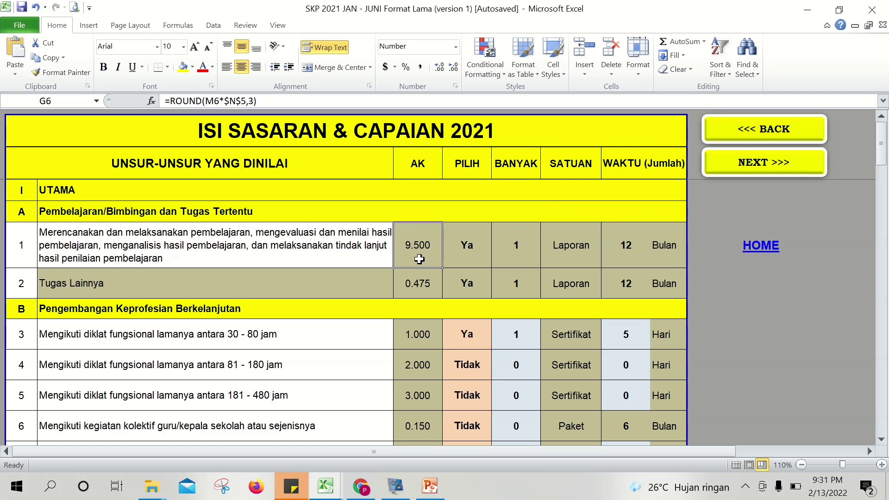
{"action": "left_click_drag", "start_coordinate": [421, 284], "coordinate": [418, 227]}
{"action": "left_click", "coordinate": [419, 240]}
{"action": "left_click", "coordinate": [423, 278]}
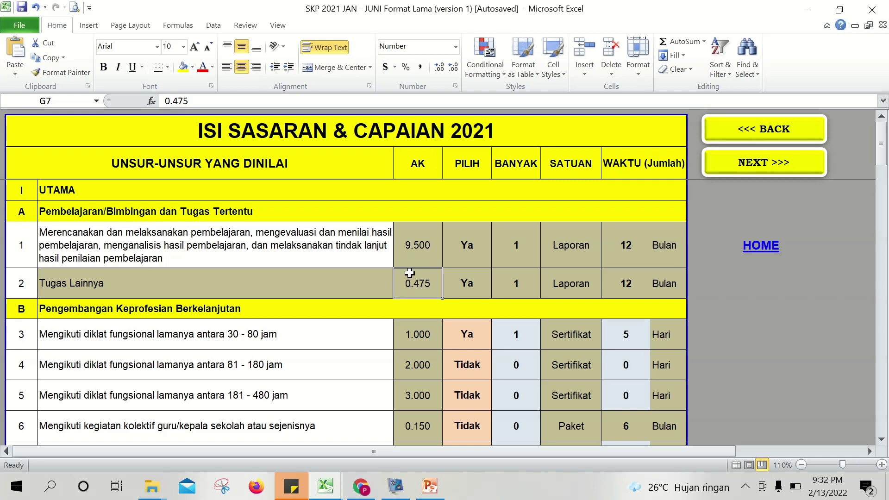
{"action": "left_click", "coordinate": [416, 247]}
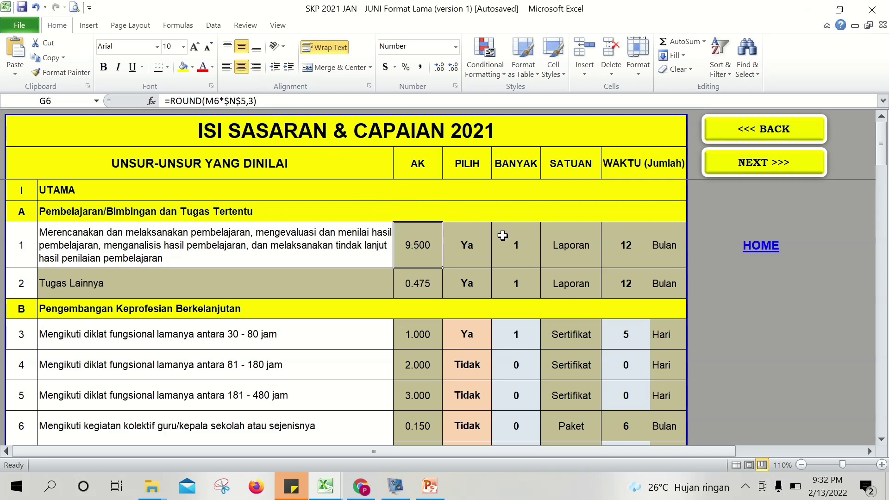
Check the PILIH, BANYAK, SATUAN and WAKTU entries of activity 1 and compare the time and AK entries of Tugas Lainnya.
{"action": "left_click", "coordinate": [479, 240]}
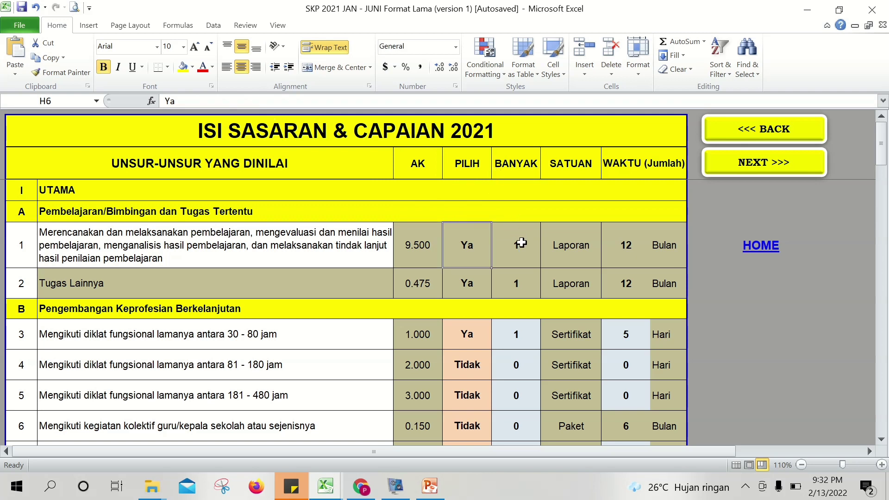
{"action": "left_click", "coordinate": [519, 241]}
{"action": "left_click", "coordinate": [559, 249]}
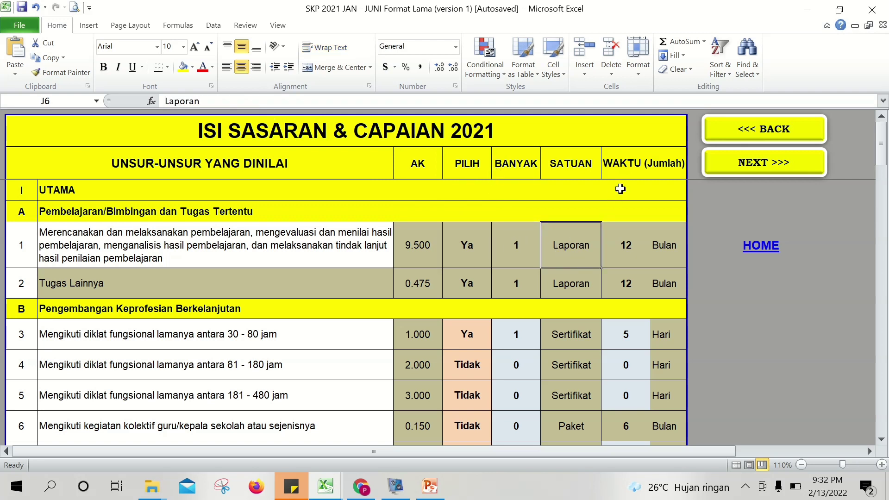
{"action": "left_click", "coordinate": [624, 241]}
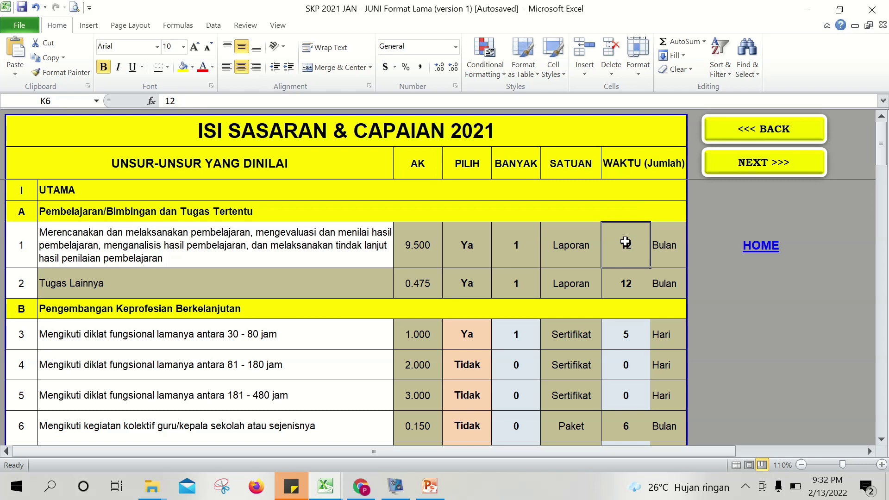
{"action": "left_click", "coordinate": [625, 279]}
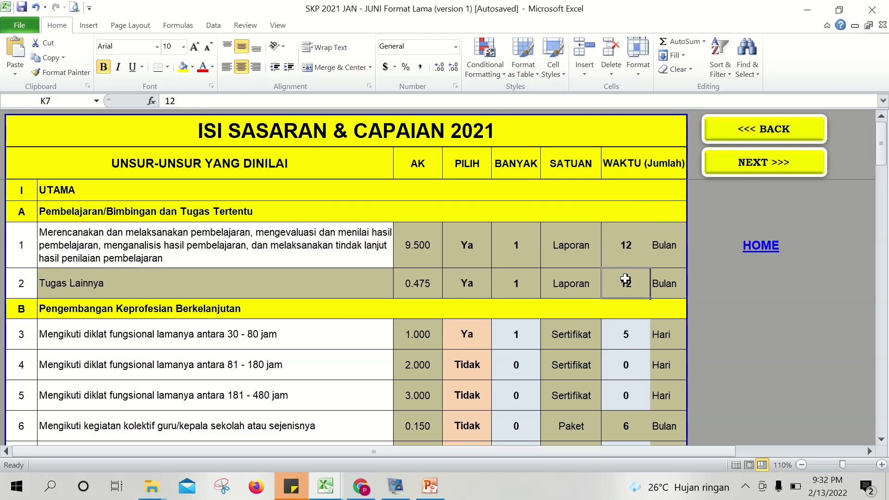
{"action": "left_click", "coordinate": [621, 233]}
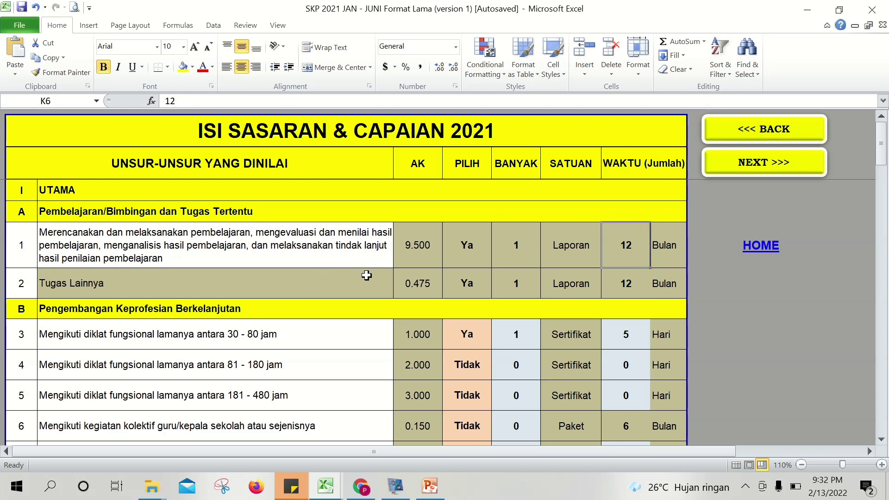
{"action": "left_click", "coordinate": [409, 283]}
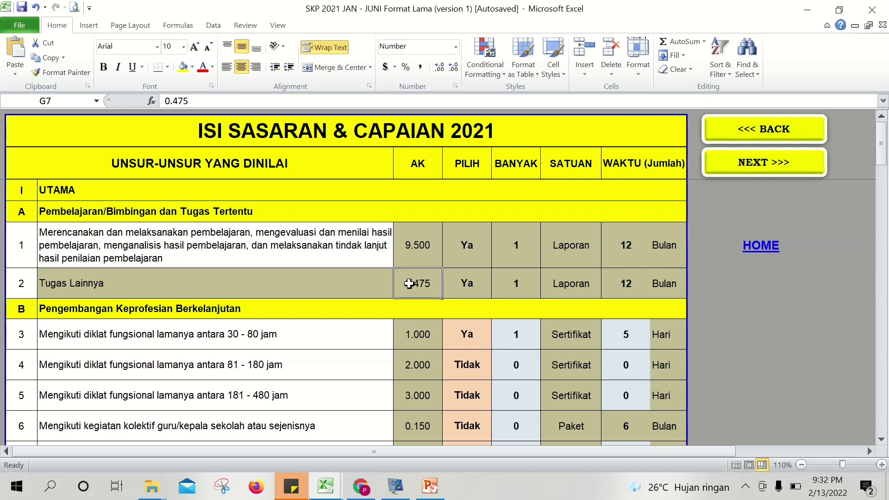
Examine the functional training activities under Pengembangan Keprofesian Berkelanjutan and the AK, PILIH, BANYAK and SATUAN entries of the 30 - 80 jam training.
{"action": "left_click", "coordinate": [346, 340]}
{"action": "key", "text": "Down"}
{"action": "key", "text": "Down"}
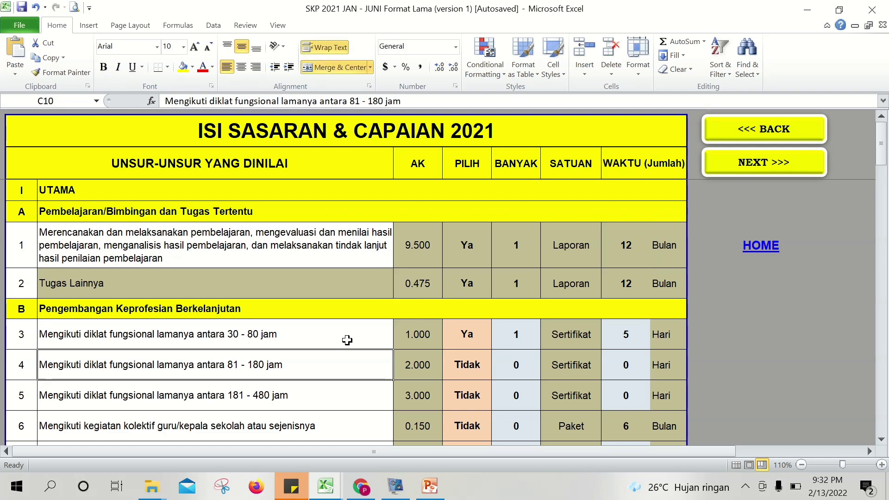
{"action": "left_click", "coordinate": [246, 309]}
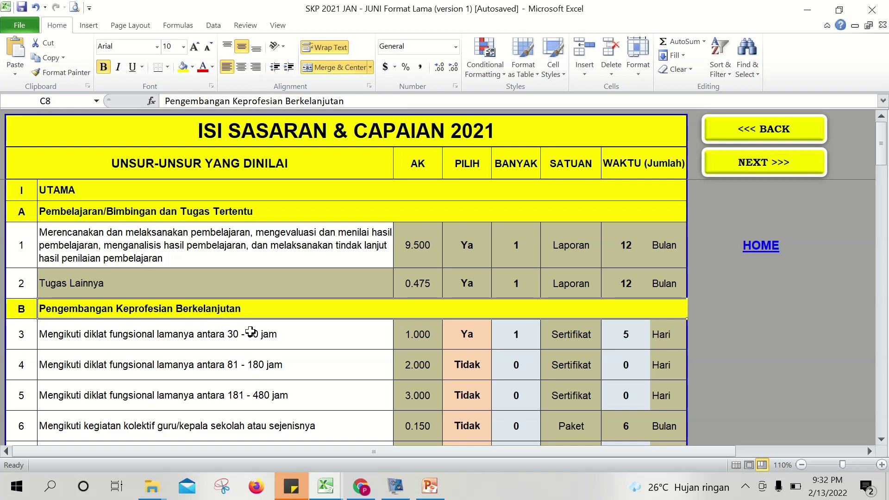
{"action": "left_click", "coordinate": [251, 331]}
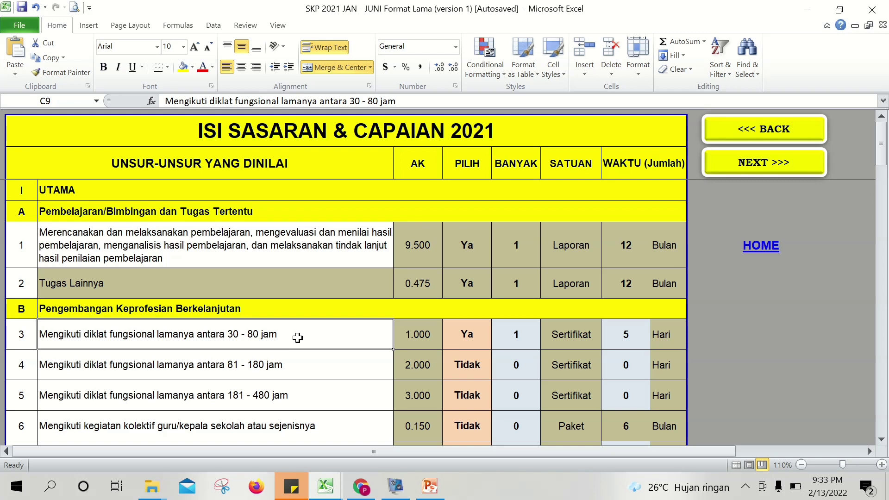
{"action": "left_click", "coordinate": [416, 337]}
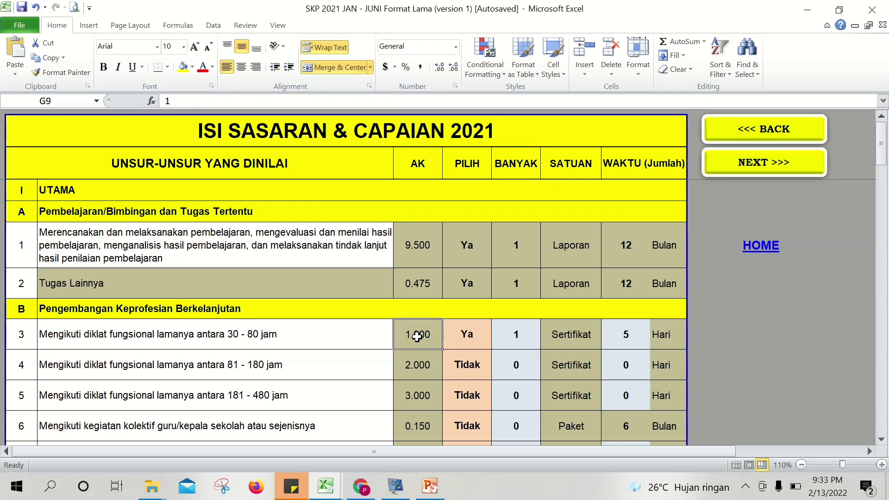
{"action": "left_click", "coordinate": [467, 336]}
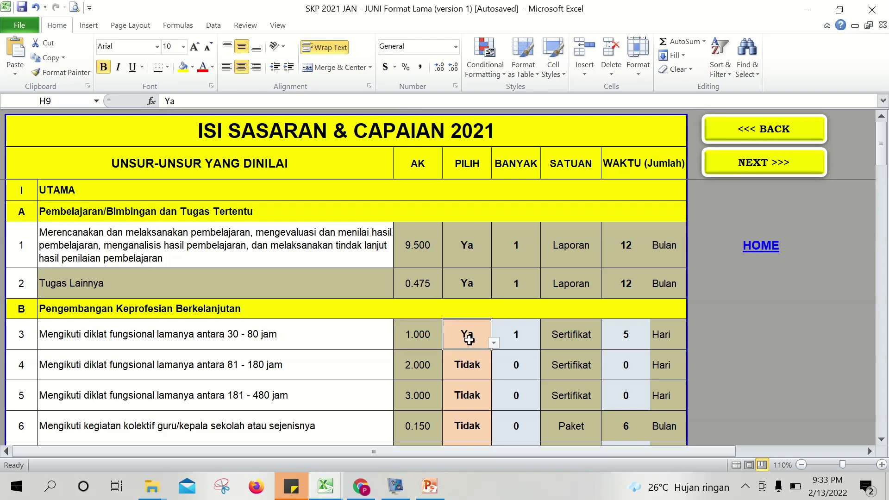
{"action": "left_click", "coordinate": [491, 344]}
{"action": "left_click", "coordinate": [490, 346]}
{"action": "left_click", "coordinate": [523, 333]}
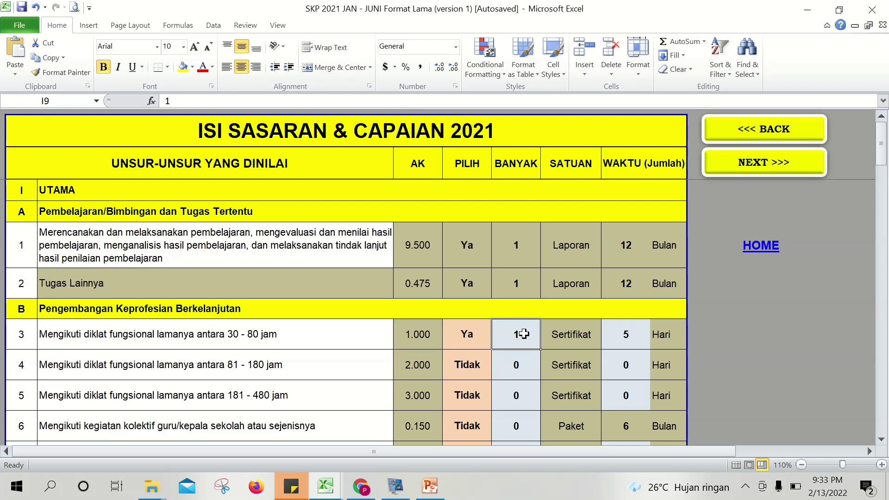
{"action": "left_click", "coordinate": [558, 335]}
Set BANYAK to 3 and WAKTU to 9 Hari for the functional training of 30 - 80 jam.
{"action": "left_click", "coordinate": [527, 335]}
{"action": "type", "text": "3"}
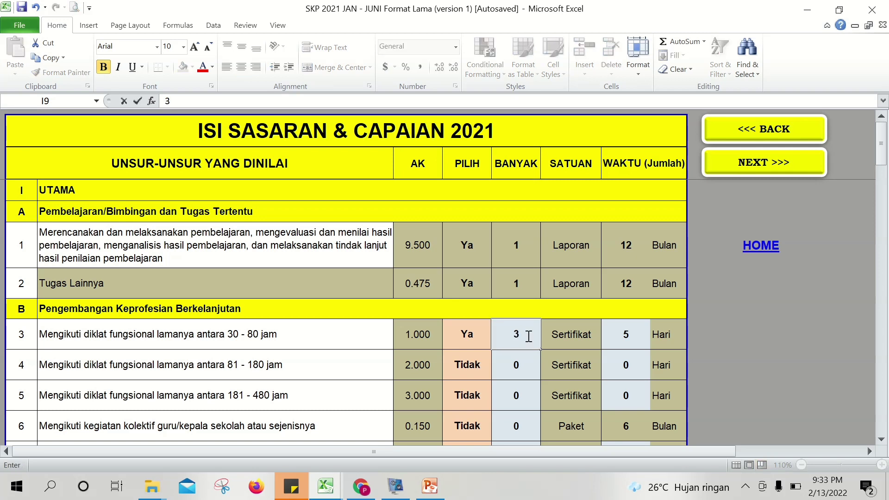
{"action": "key", "text": "Tab"}
{"action": "left_click", "coordinate": [621, 339]}
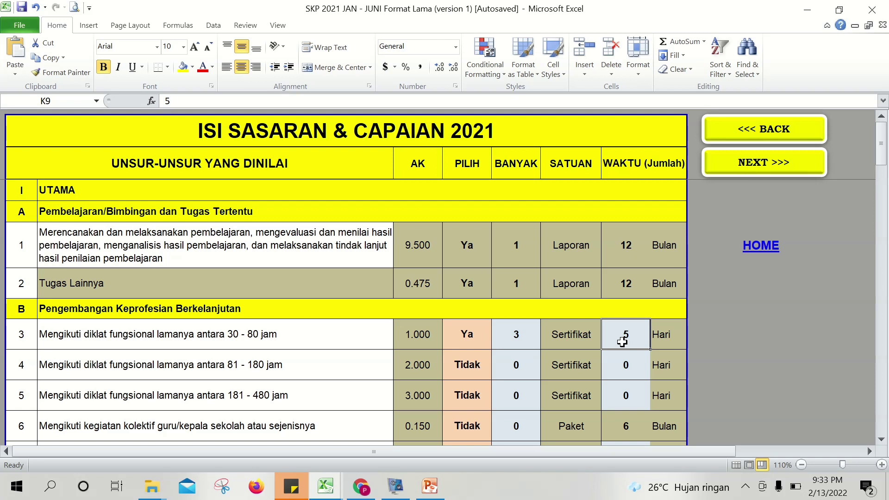
{"action": "type", "text": "9"}
{"action": "key", "text": "Tab"}
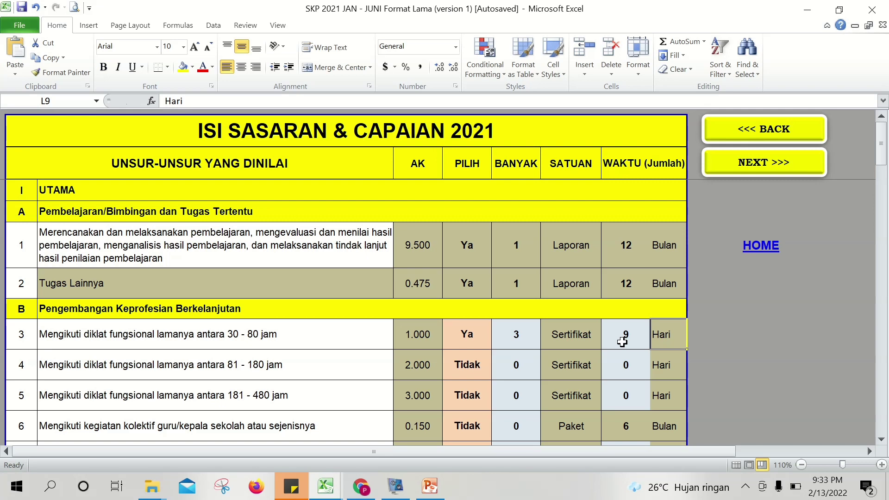
Look over the remaining activities, proceed to the Sasaran Kerja Pegawai Negeri Sipil sheet and check the appraised employee's identity details.
{"action": "left_click_drag", "start_coordinate": [883, 169], "coordinate": [882, 424]}
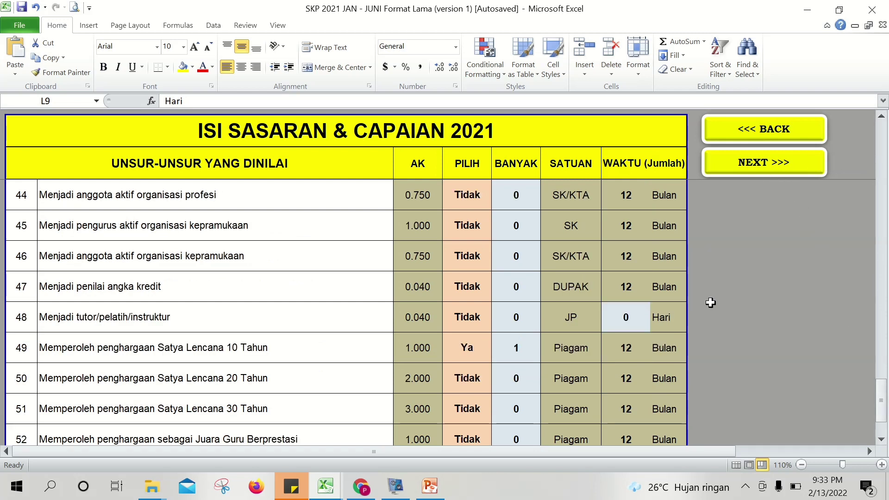
{"action": "left_click", "coordinate": [717, 172]}
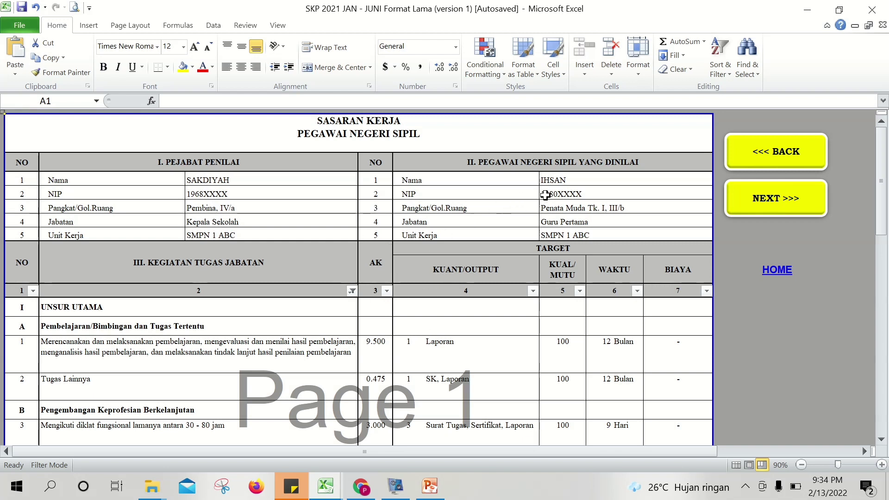
{"action": "left_click", "coordinate": [572, 180]}
{"action": "left_click", "coordinate": [574, 192]}
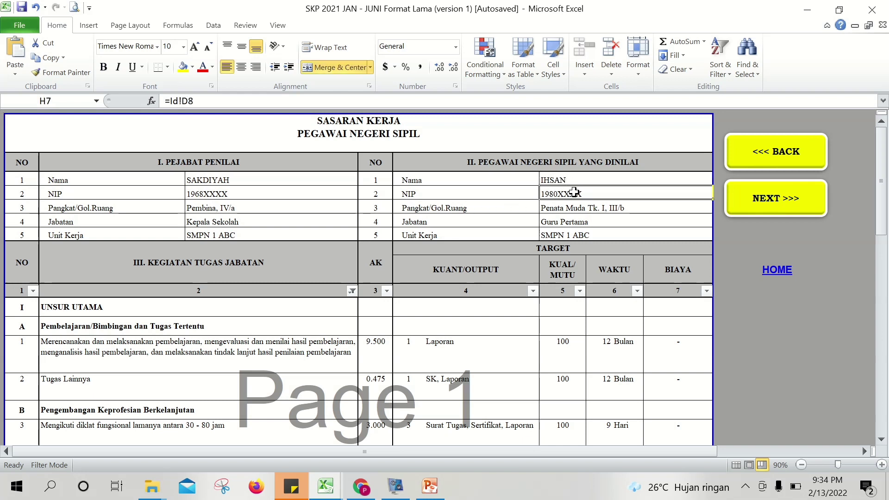
{"action": "left_click", "coordinate": [575, 207]}
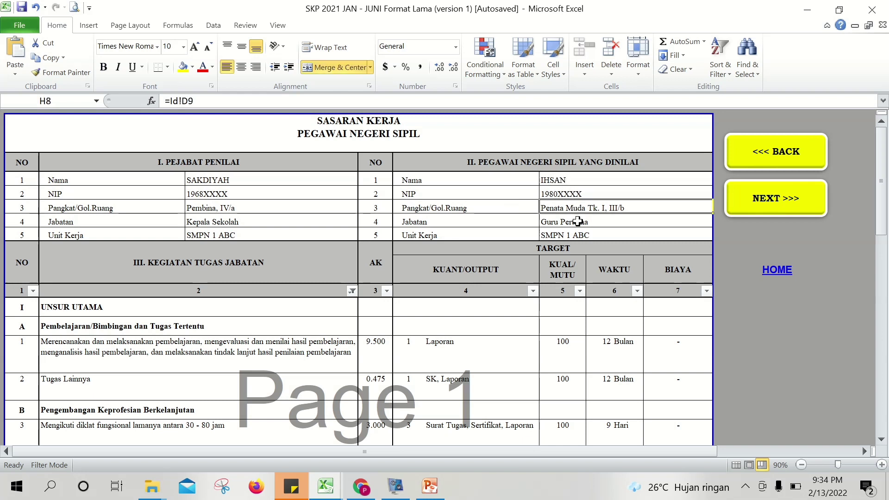
{"action": "left_click", "coordinate": [578, 222]}
{"action": "left_click", "coordinate": [582, 234]}
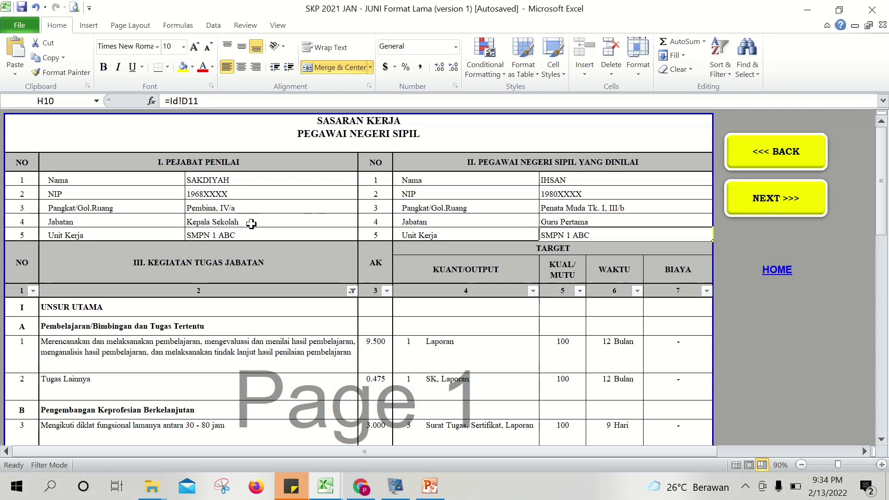
{"action": "left_click", "coordinate": [559, 222]}
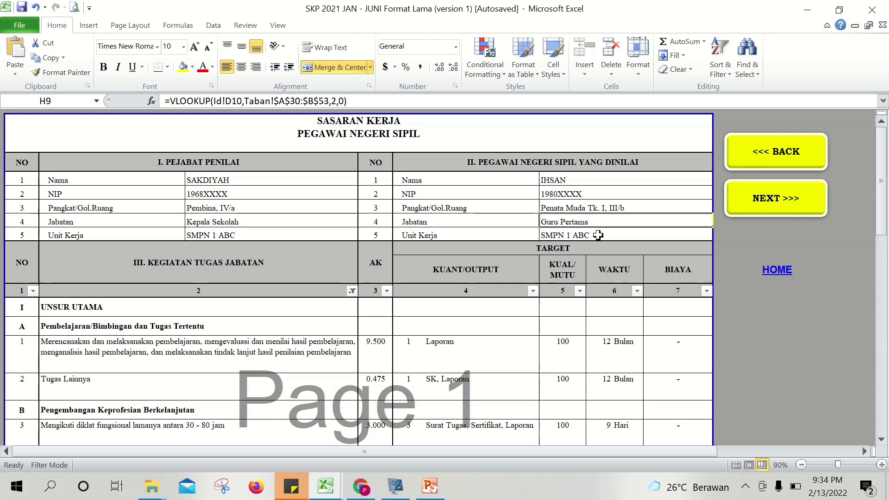
Compare the Pangkat/Gol.Ruang and Jabatan entries of the appraised employee in the identity block.
{"action": "left_click", "coordinate": [533, 220]}
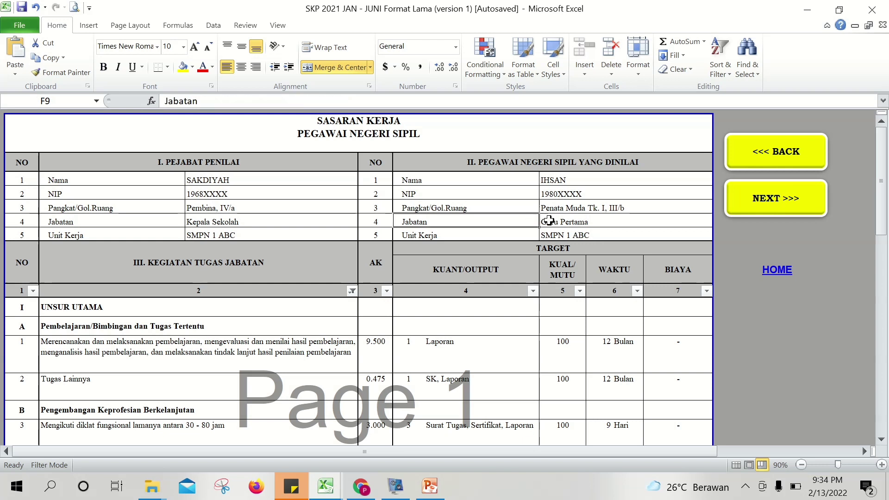
{"action": "left_click", "coordinate": [548, 221]}
{"action": "left_click", "coordinate": [610, 205]}
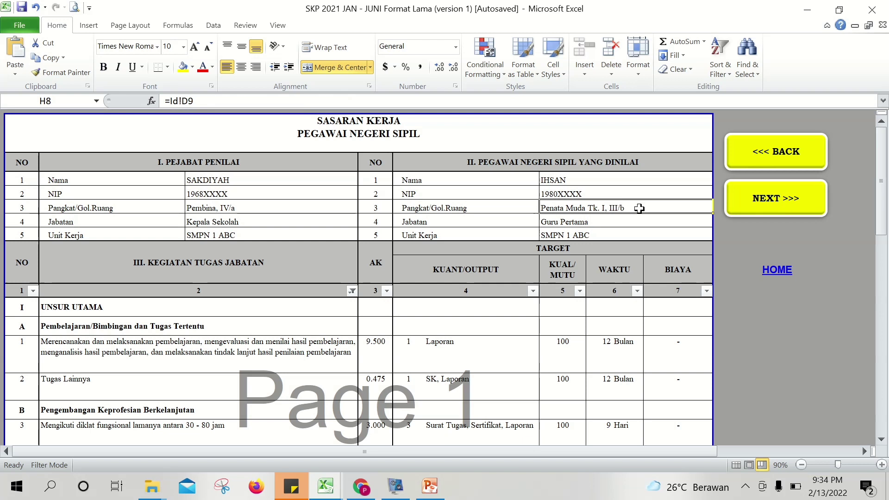
{"action": "left_click", "coordinate": [627, 216]}
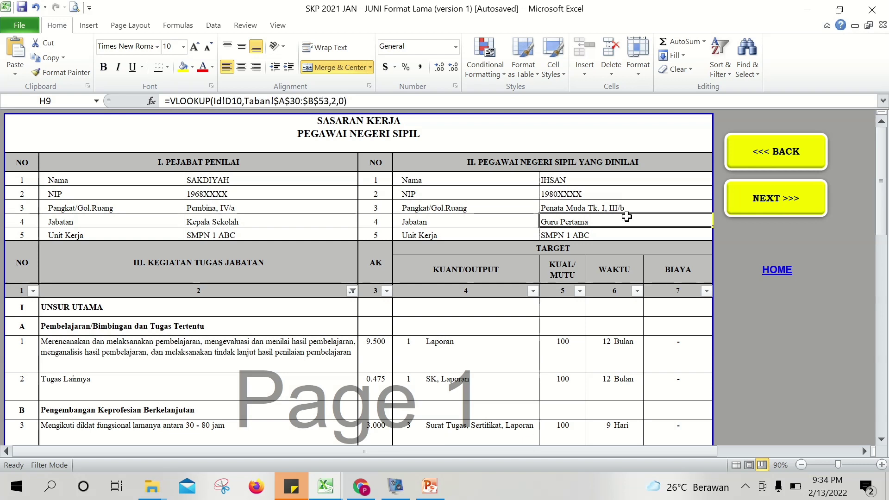
{"action": "left_click", "coordinate": [615, 206]}
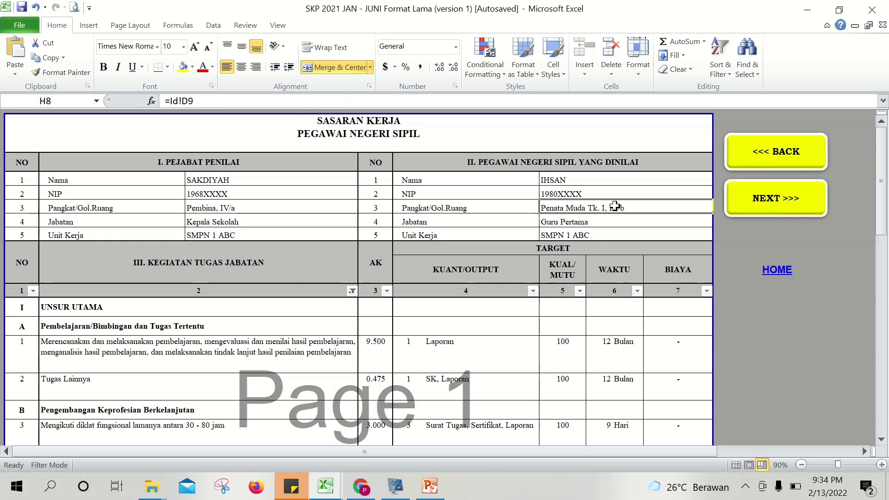
{"action": "left_click", "coordinate": [613, 216]}
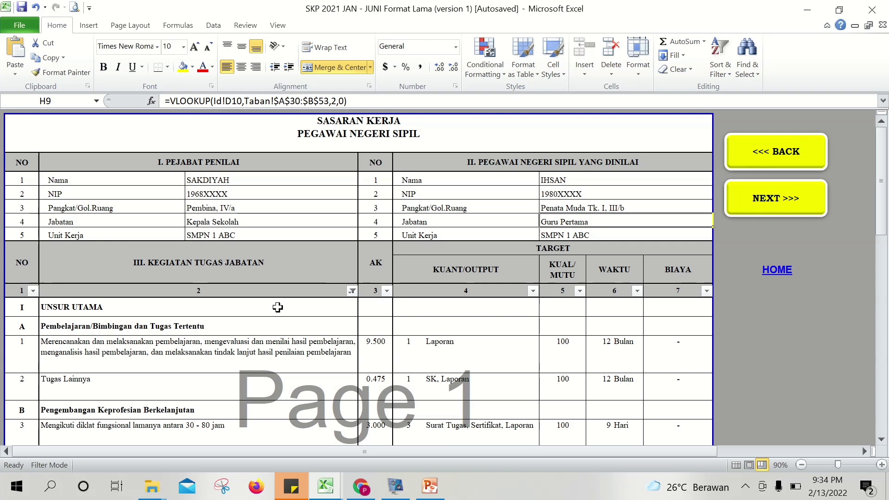
Examine the AK and WAKTU entries of activities 1 and 2 and the AK entry of the 30 - 80 jam training.
{"action": "left_click_drag", "start_coordinate": [881, 216], "coordinate": [881, 226]}
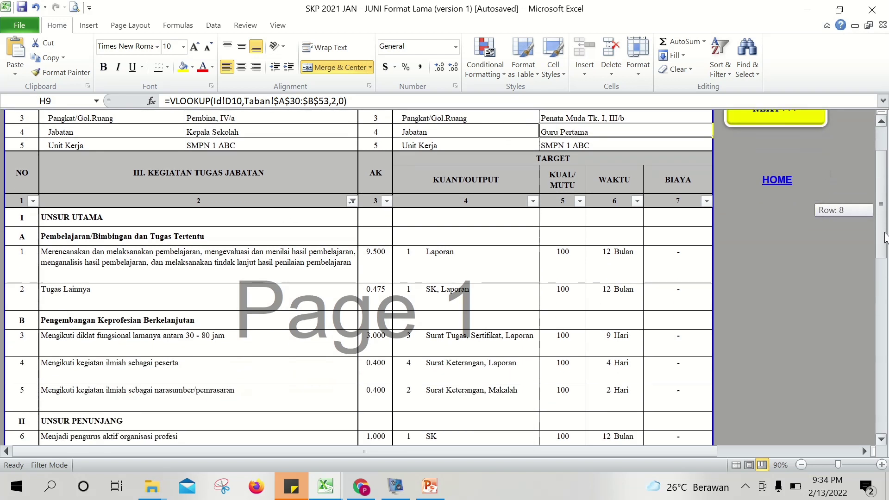
{"action": "left_click", "coordinate": [155, 249]}
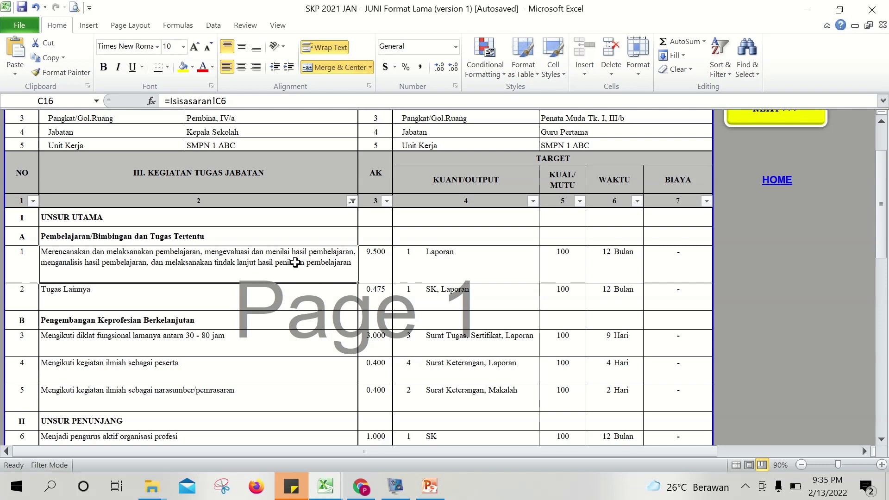
{"action": "left_click", "coordinate": [375, 259]}
{"action": "left_click", "coordinate": [383, 296]}
{"action": "left_click", "coordinate": [297, 294]}
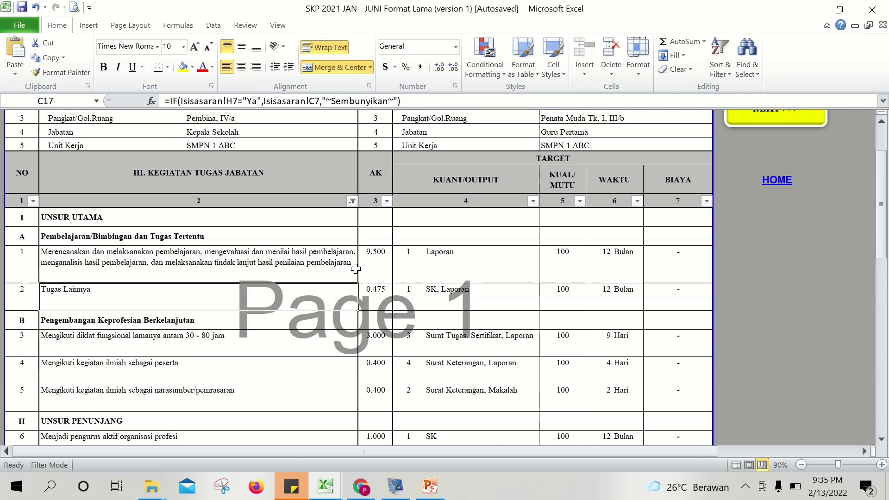
{"action": "left_click", "coordinate": [598, 260]}
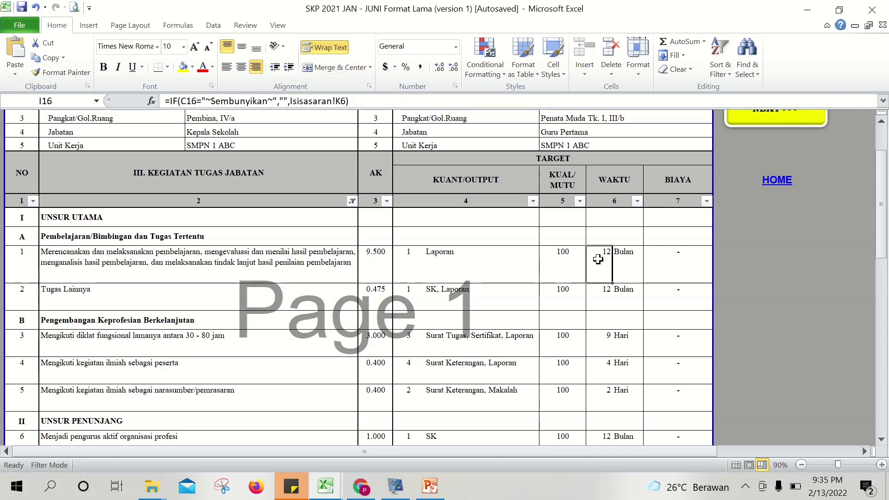
{"action": "left_click", "coordinate": [603, 292]}
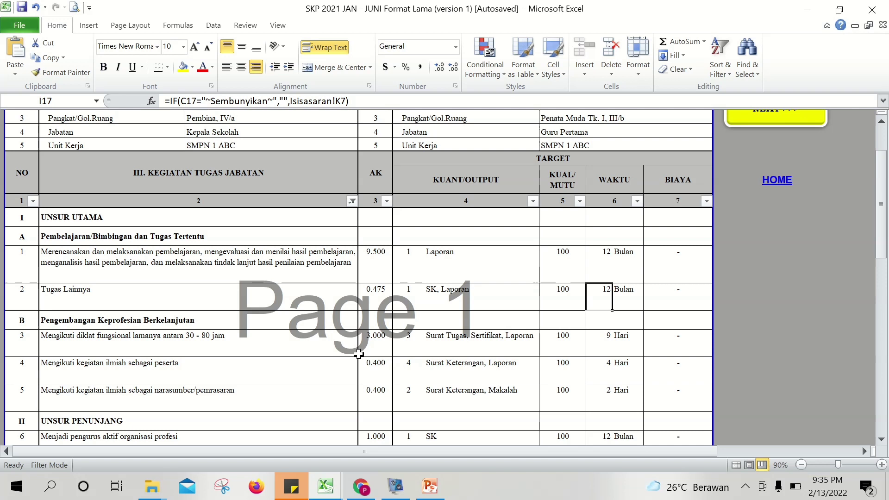
{"action": "left_click", "coordinate": [376, 344]}
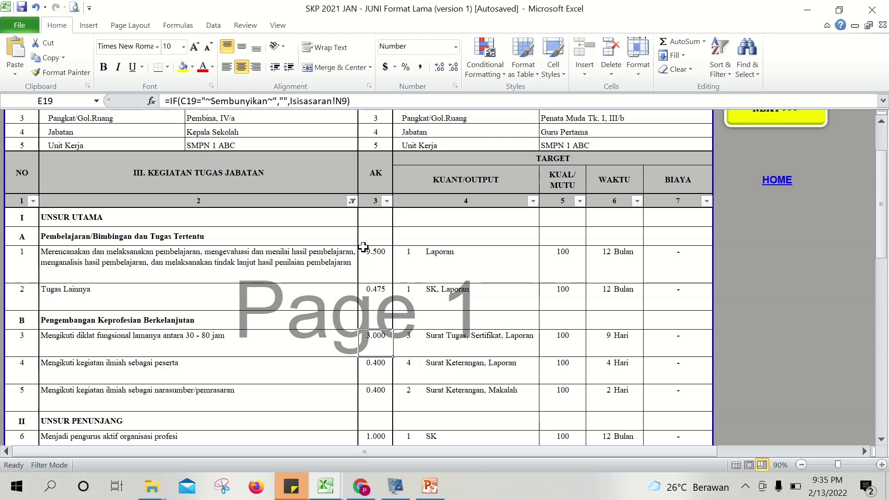
Include the ~Sembunyikan~ rows in the activity column's filter and inspect the first such row's formula.
{"action": "left_click", "coordinate": [352, 201]}
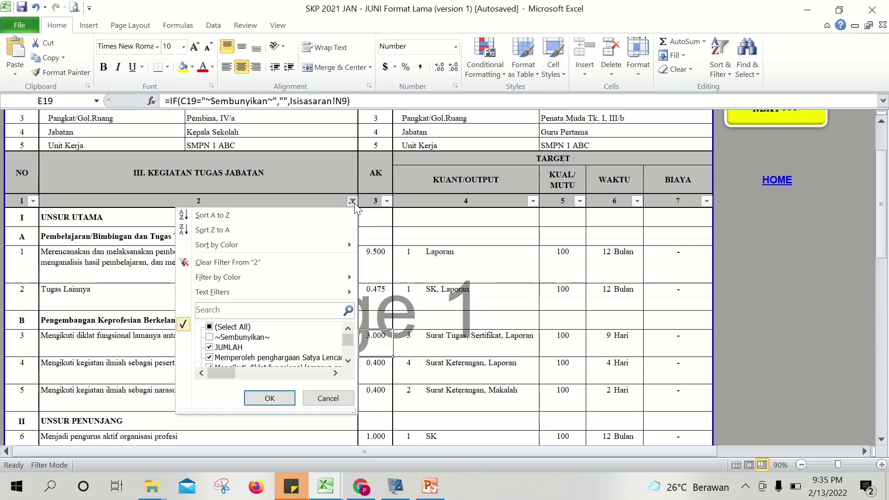
{"action": "left_click", "coordinate": [256, 337]}
{"action": "left_click", "coordinate": [272, 399]}
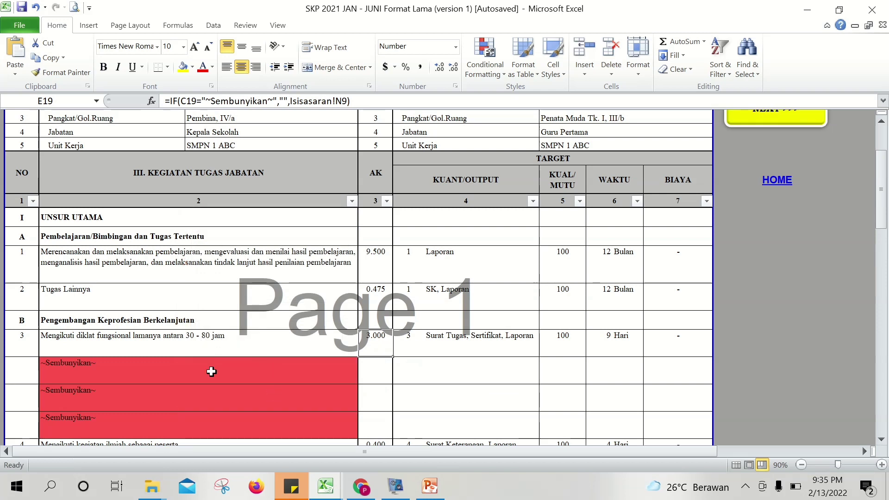
{"action": "left_click", "coordinate": [169, 377]}
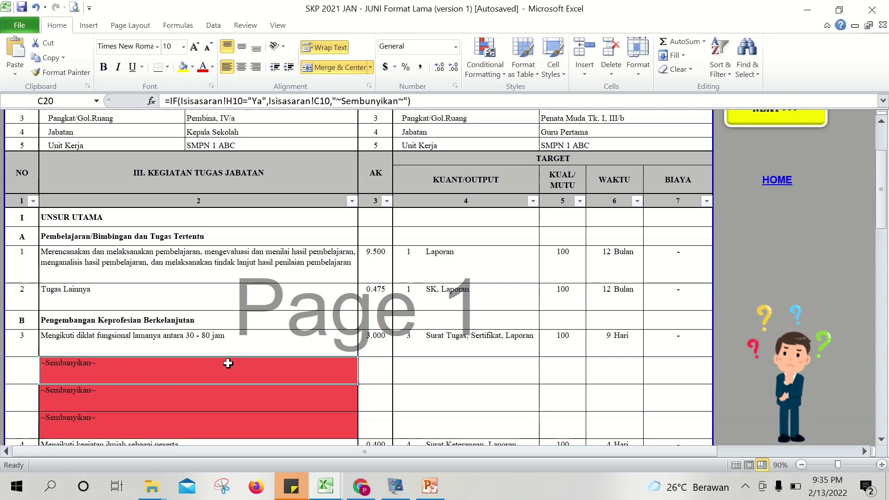
Filter the ~Sembunyikan~ rows out of the activity column.
{"action": "left_click", "coordinate": [352, 202]}
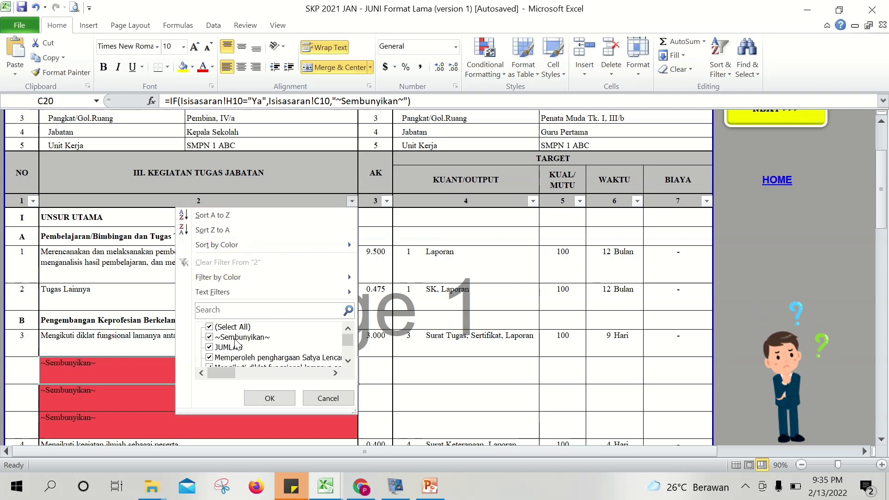
{"action": "left_click", "coordinate": [209, 337]}
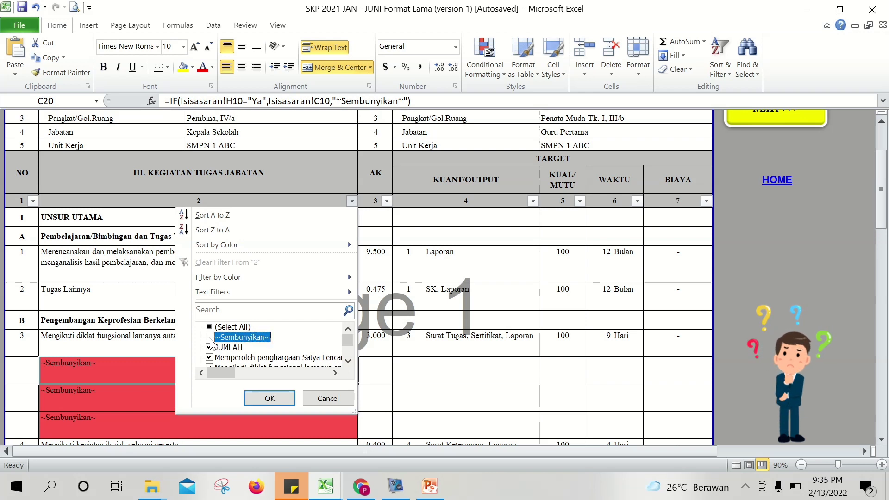
{"action": "left_click", "coordinate": [262, 399]}
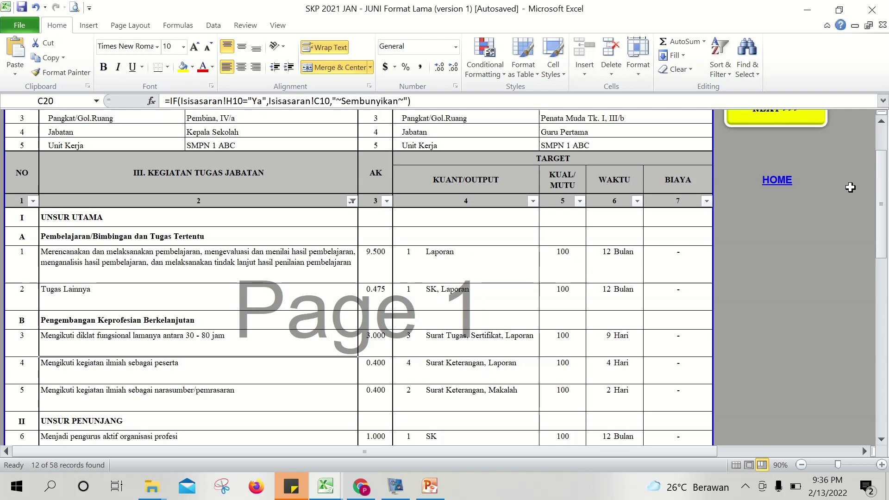
Check the form's title and the WAKTU targets of activities 1 to 5 on the Sasaran Kerja form.
{"action": "left_click_drag", "start_coordinate": [876, 185], "coordinate": [874, 168]}
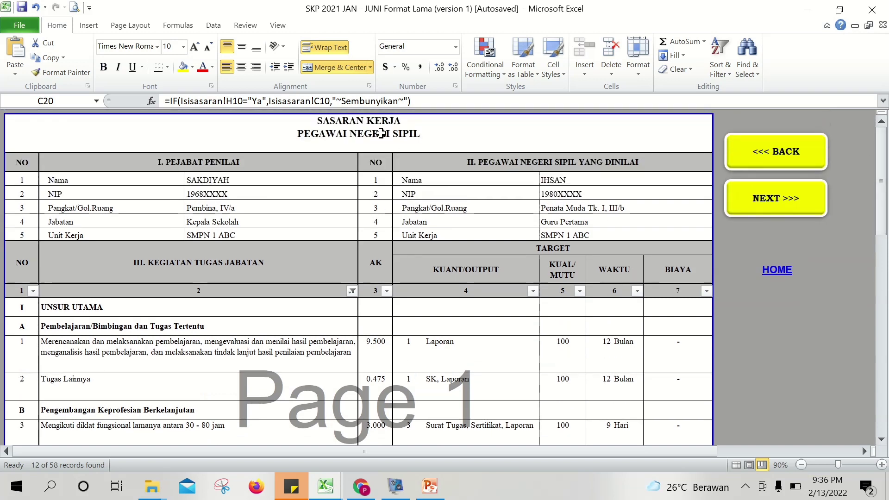
{"action": "left_click", "coordinate": [363, 120]}
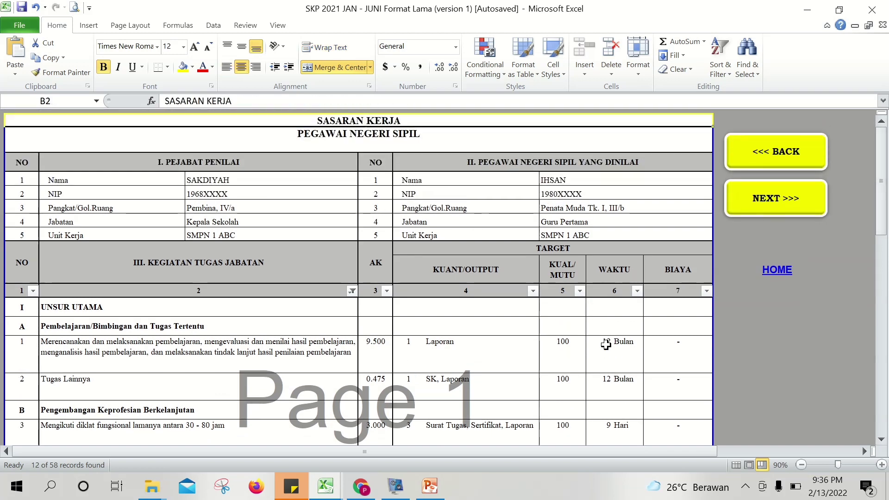
{"action": "left_click", "coordinate": [606, 345]}
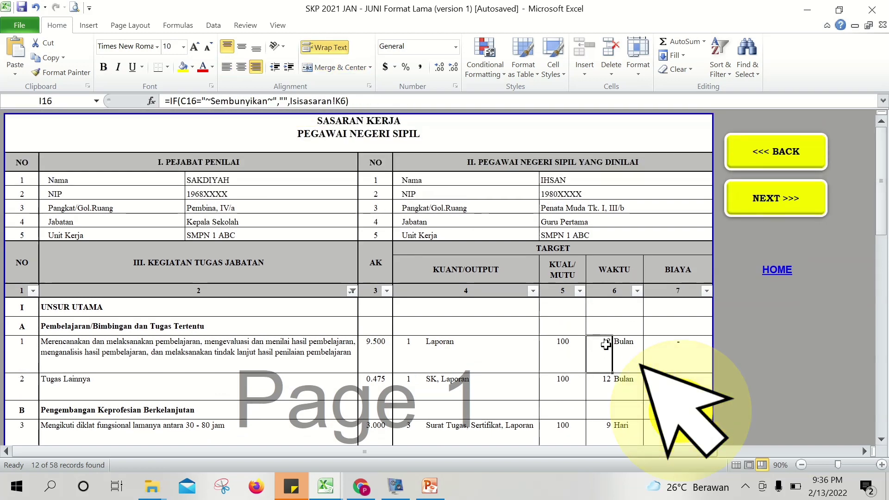
{"action": "left_click", "coordinate": [606, 379]}
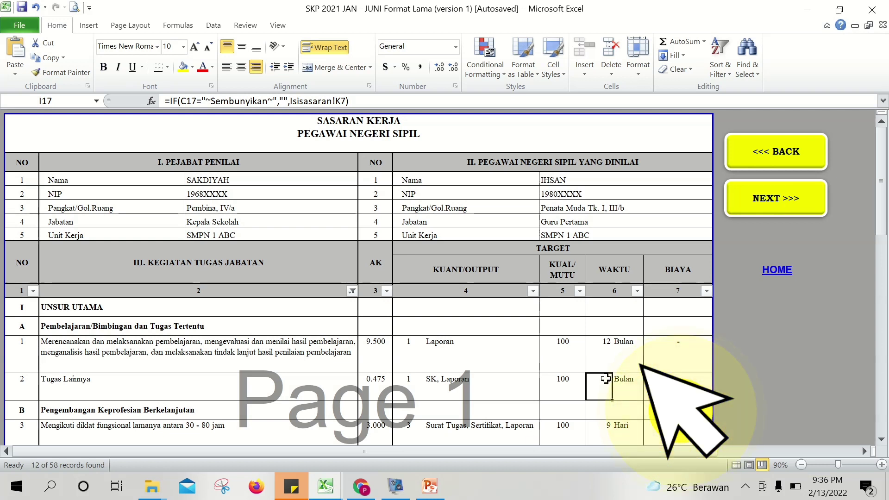
{"action": "key", "text": "Return"}
{"action": "key", "text": "Return"}
{"action": "key", "text": "Return"}
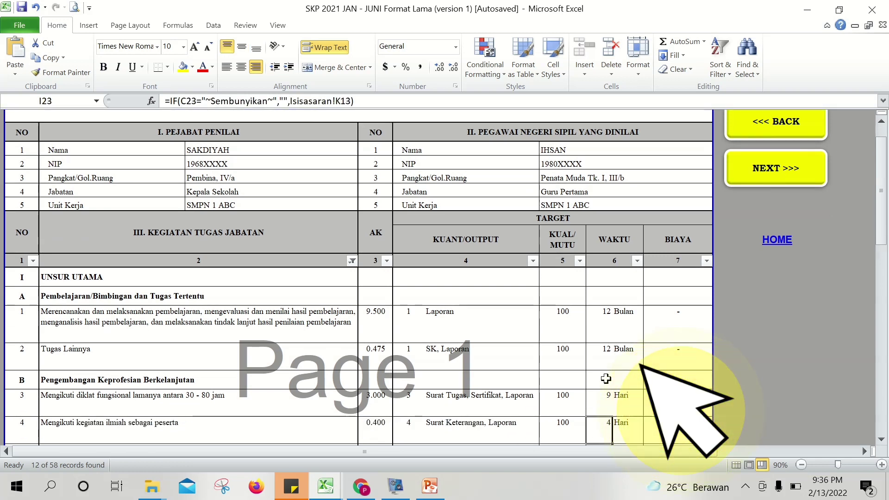
{"action": "key", "text": "Up"}
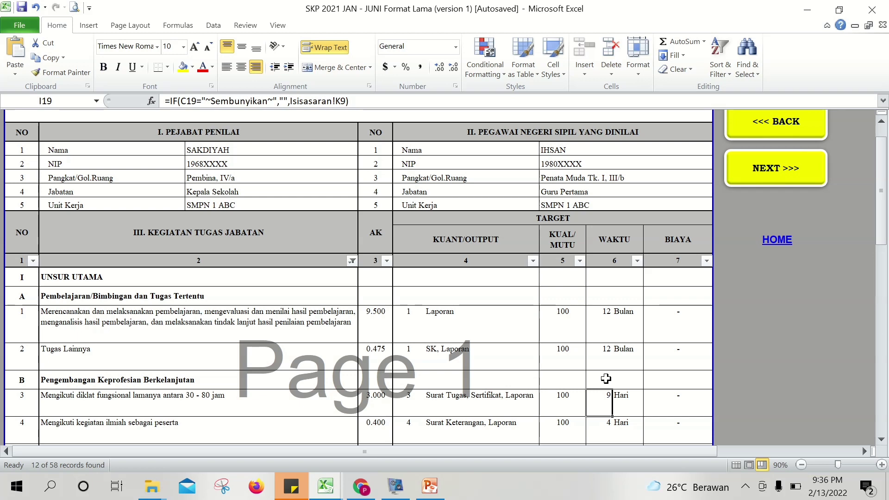
{"action": "key", "text": "Down"}
{"action": "key", "text": "Down"}
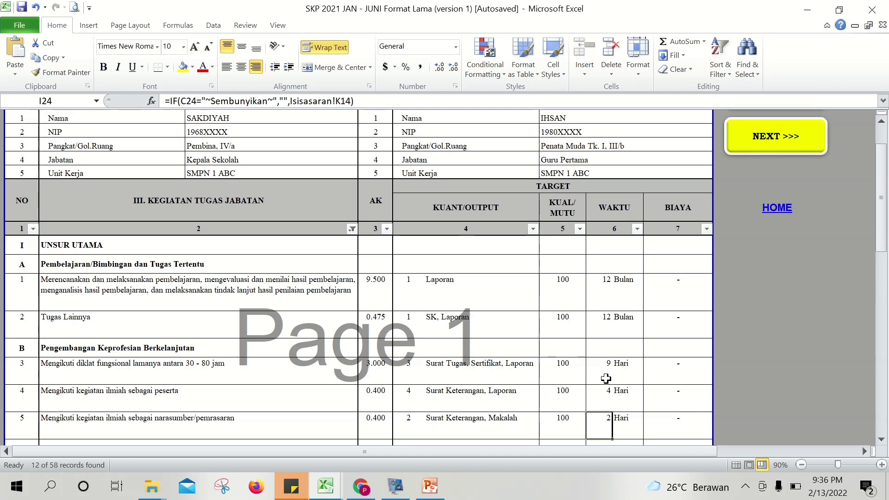
Review the WAKTU column from activity 1 to the JUMLAH row and check both names in the signature block.
{"action": "left_click", "coordinate": [600, 284]}
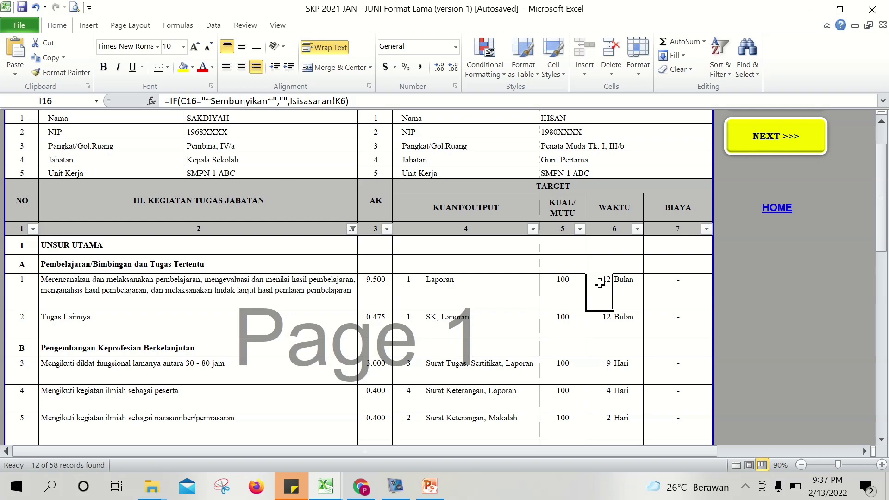
{"action": "key", "text": "Down"}
{"action": "key", "text": "Down"}
{"action": "key", "text": "Down"}
{"action": "key", "text": "Down"}
{"action": "key", "text": "Down"}
{"action": "key", "text": "Down"}
{"action": "key", "text": "Down"}
{"action": "key", "text": "Down"}
{"action": "key", "text": "Down"}
{"action": "key", "text": "Down"}
{"action": "key", "text": "Down"}
{"action": "key", "text": "Down"}
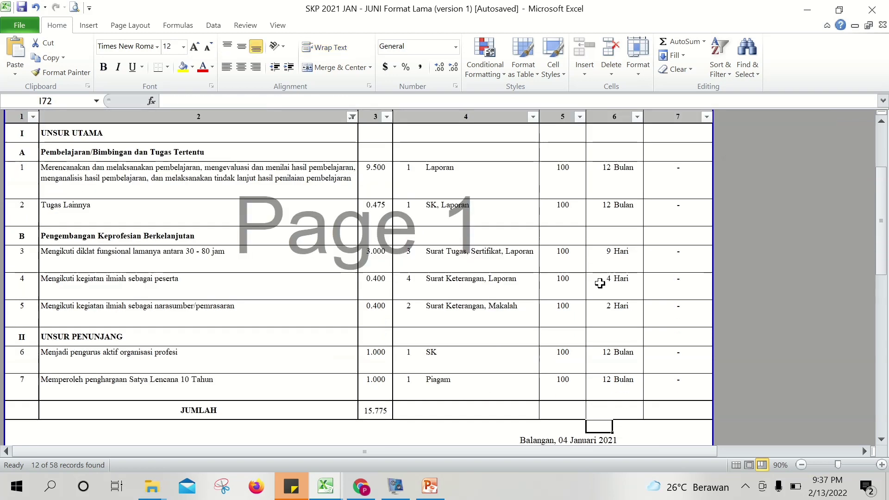
{"action": "key", "text": "Down"}
{"action": "key", "text": "Down"}
{"action": "key", "text": "Down"}
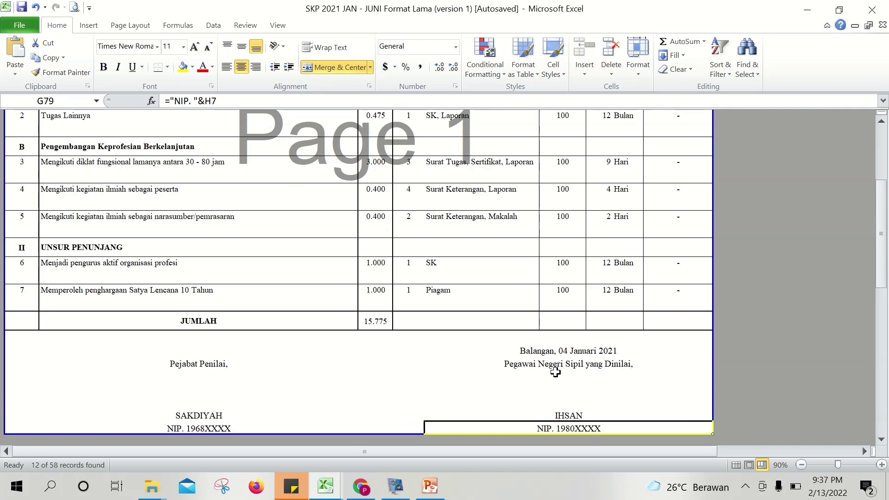
{"action": "left_click", "coordinate": [563, 417]}
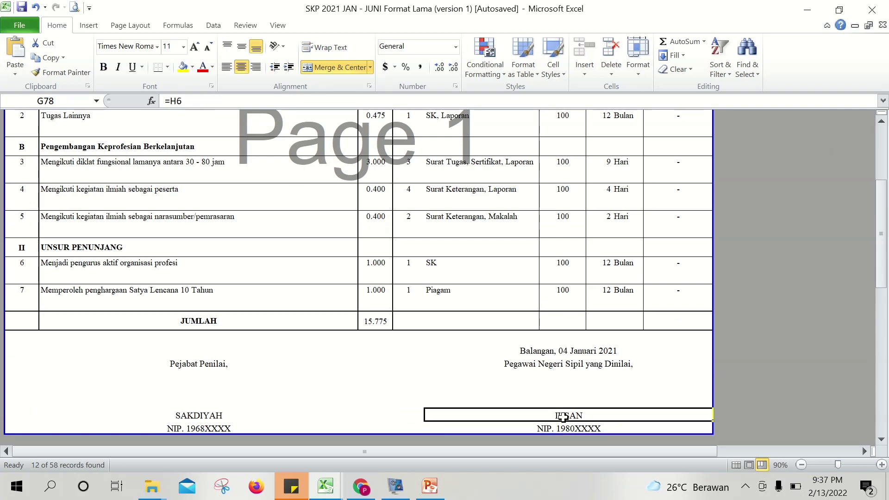
{"action": "left_click", "coordinate": [210, 416]}
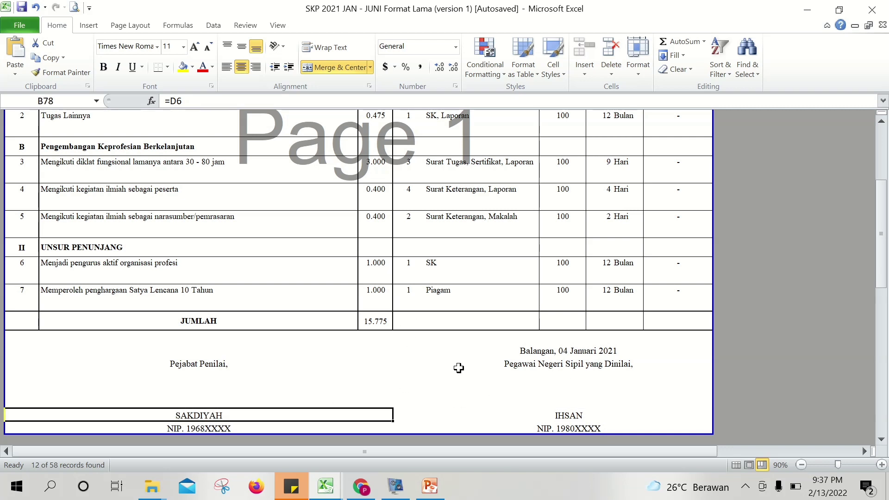
Go on from the Sasaran Kerja form to the Penilaian Capaian Sasaran Kerja form.
{"action": "left_click", "coordinate": [885, 157]}
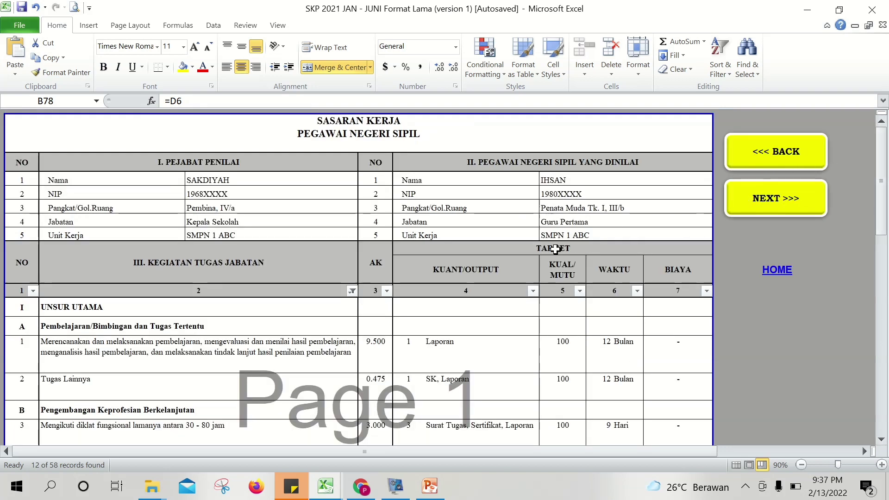
{"action": "left_click", "coordinate": [740, 209]}
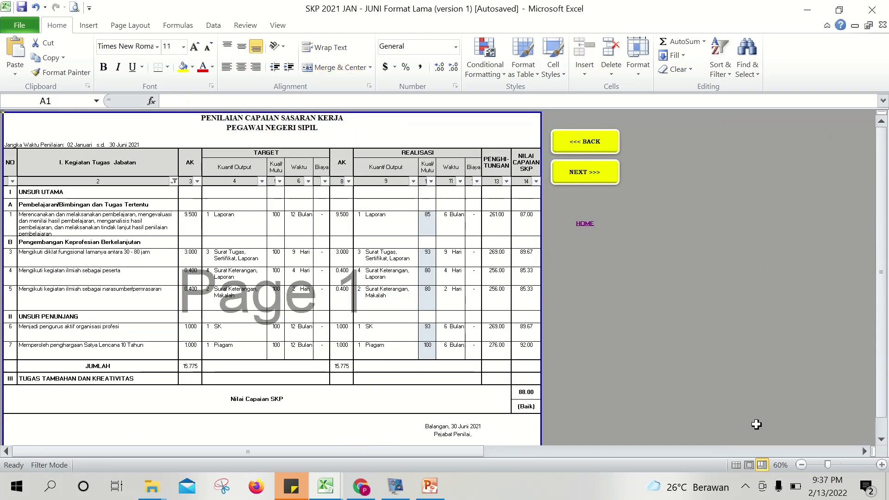
{"action": "left_click", "coordinate": [881, 465]}
{"action": "left_click", "coordinate": [880, 465]}
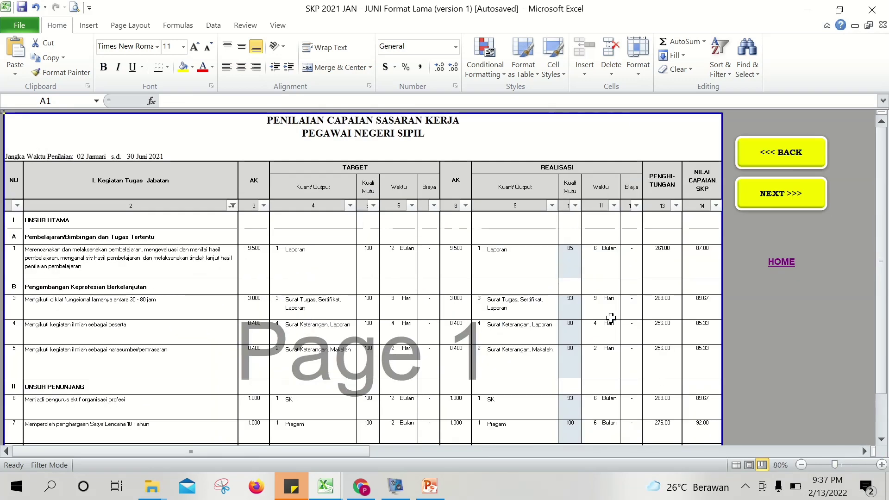
Compare the Waktu of activity 1 under TARGET and REALISASI, and inspect the formulas of its description and AK cells.
{"action": "left_click", "coordinate": [408, 164]}
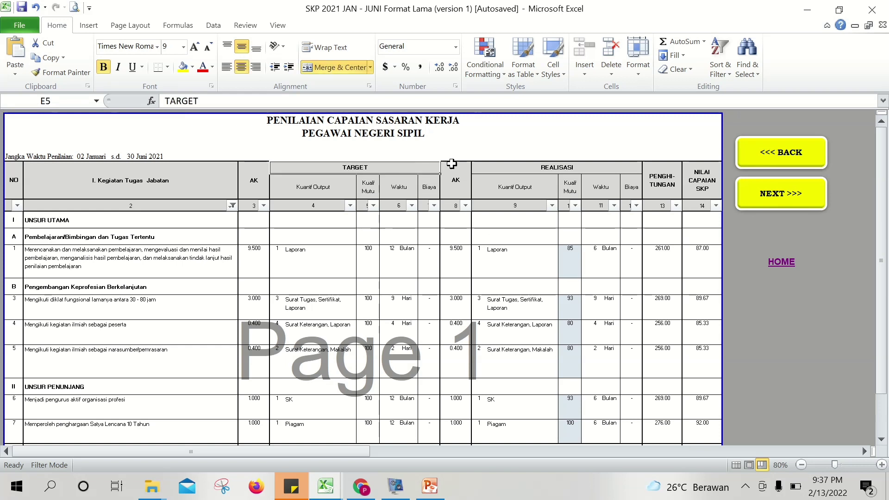
{"action": "left_click", "coordinate": [497, 166]}
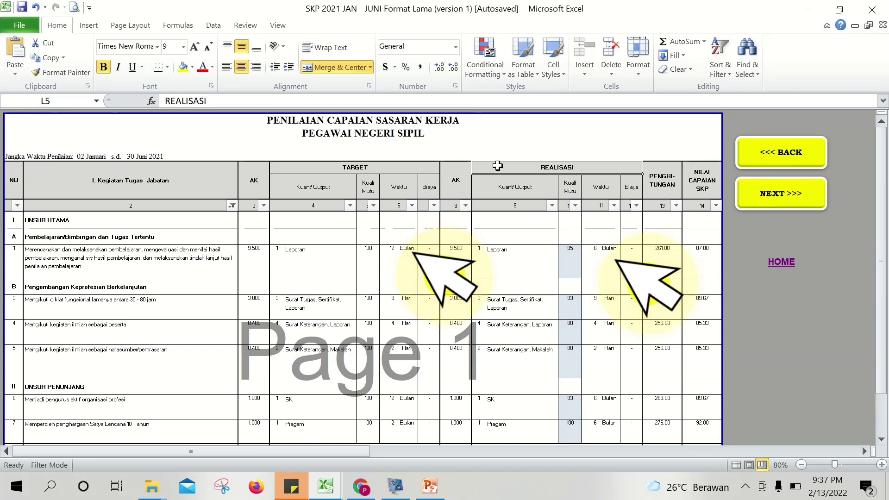
{"action": "left_click", "coordinate": [386, 248]}
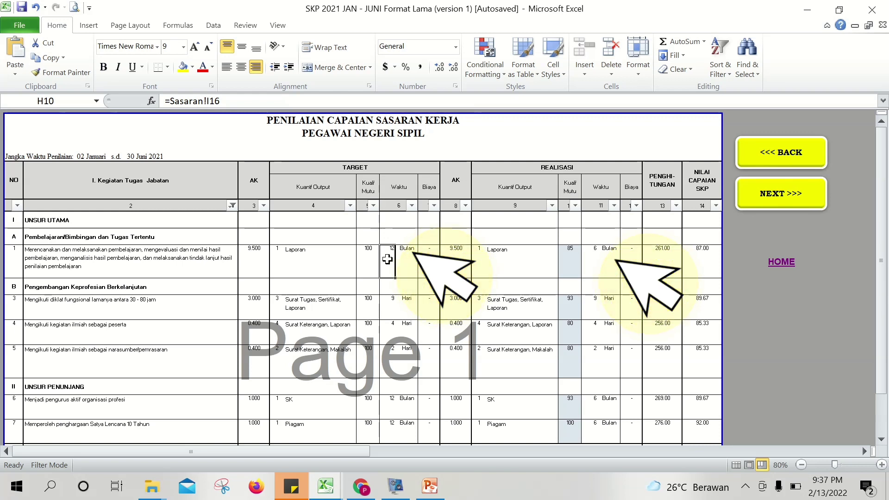
{"action": "left_click", "coordinate": [594, 251]}
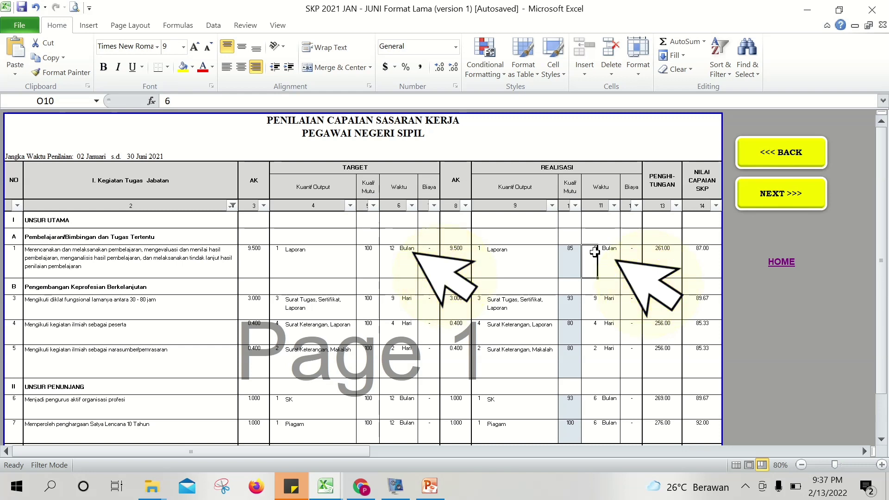
{"action": "left_click", "coordinate": [387, 251]}
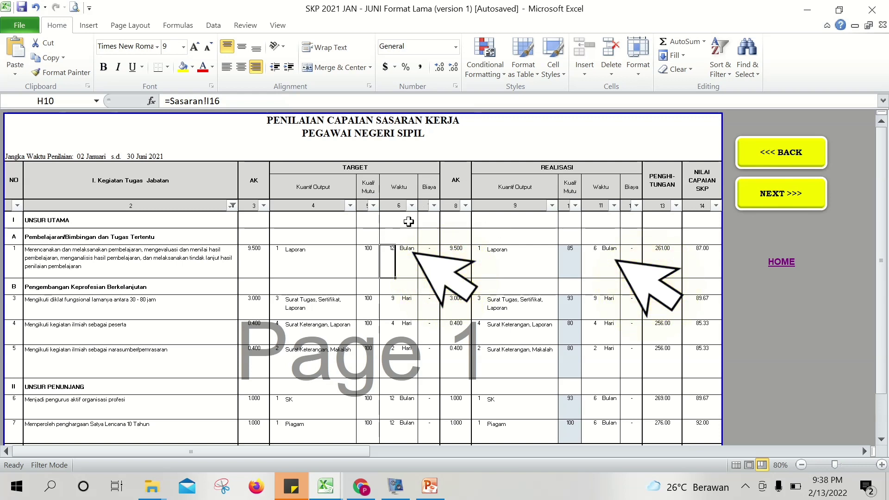
{"action": "left_click", "coordinate": [572, 169]}
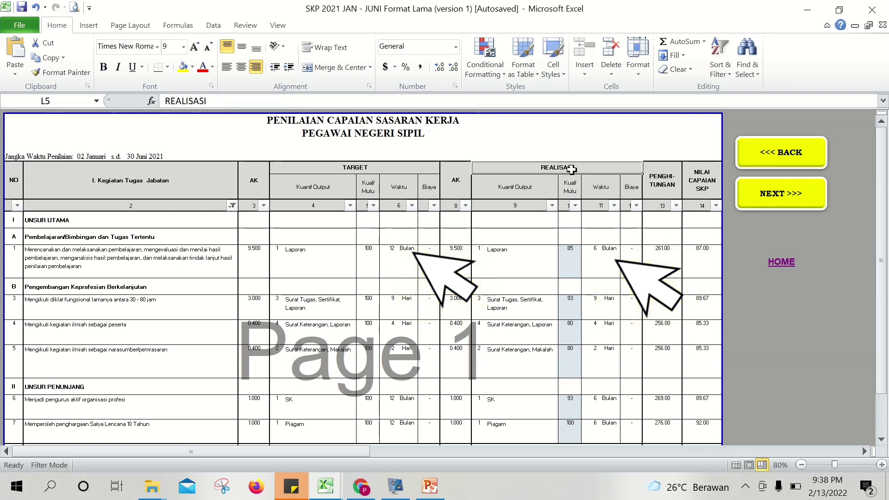
{"action": "left_click", "coordinate": [594, 249]}
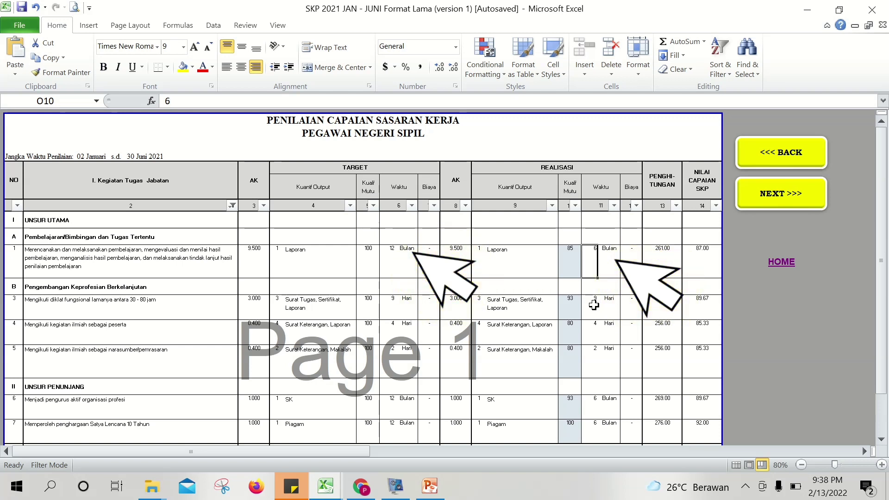
{"action": "left_click", "coordinate": [179, 255]}
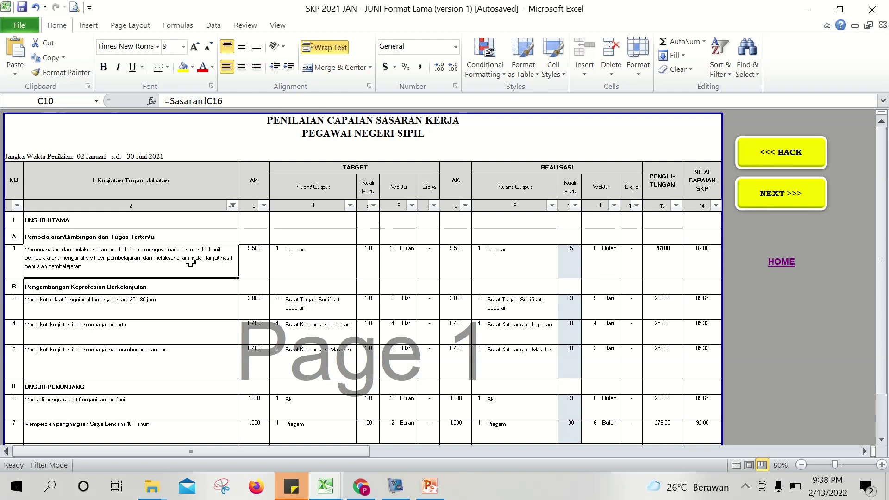
{"action": "left_click", "coordinate": [254, 266]}
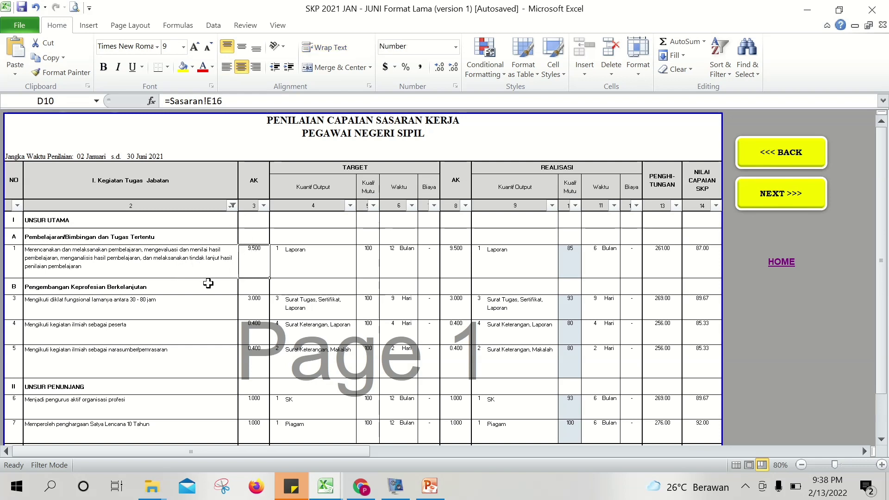
Show all rows in the activity column's filter and inspect the Tugas Lainnya and first ~Sembunyikan~ cells.
{"action": "left_click", "coordinate": [233, 205]}
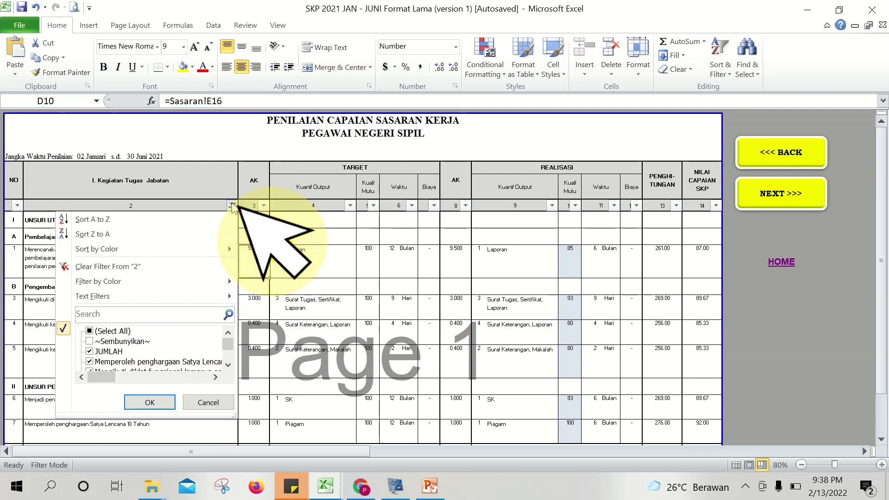
{"action": "left_click", "coordinate": [111, 331]}
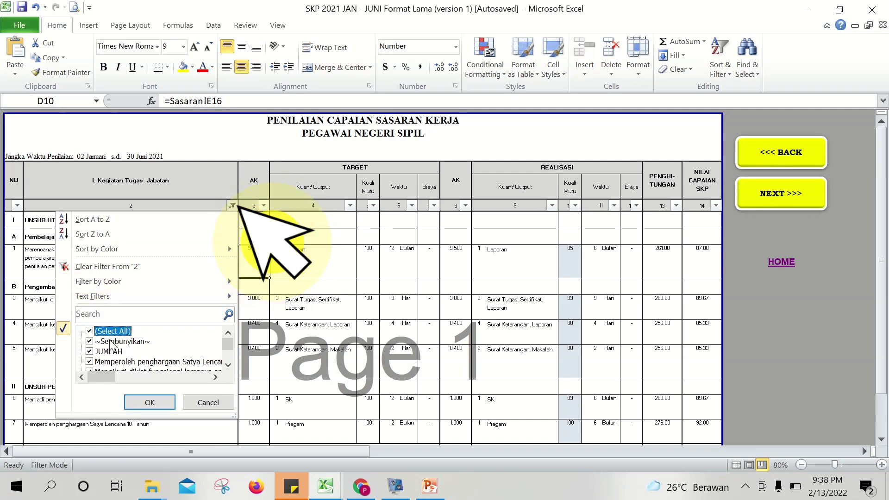
{"action": "left_click", "coordinate": [139, 401]}
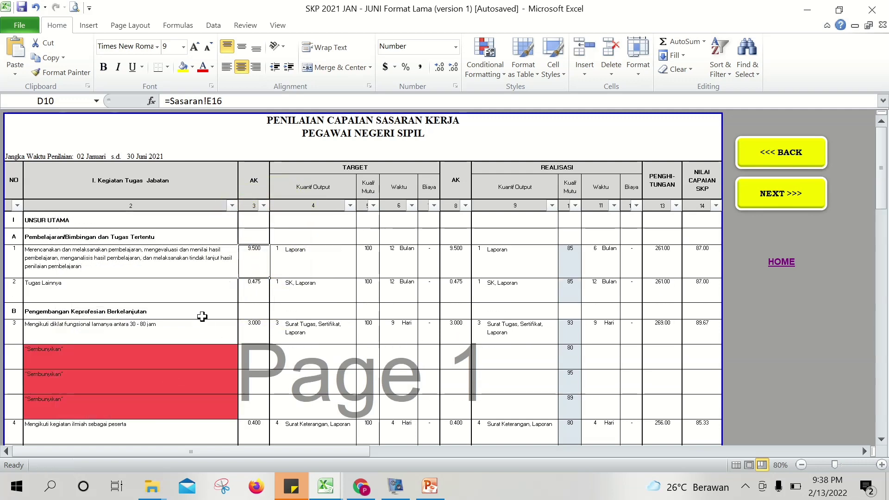
{"action": "left_click", "coordinate": [198, 288]}
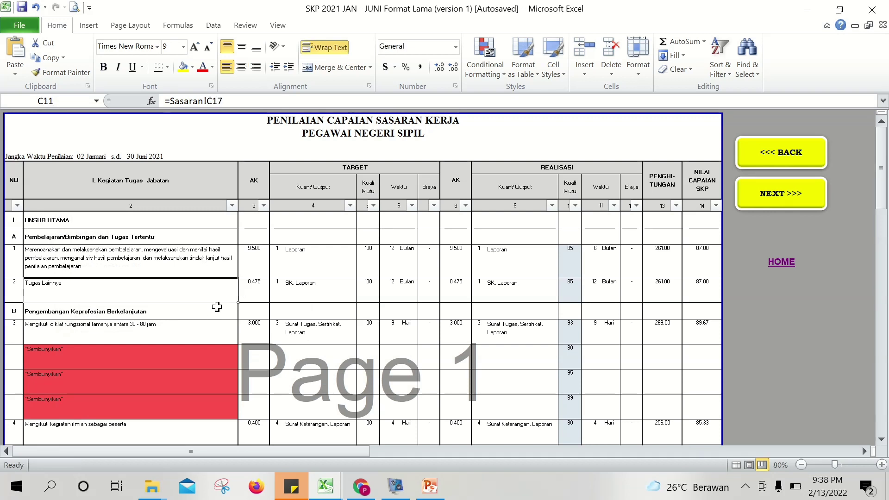
{"action": "left_click", "coordinate": [177, 353]}
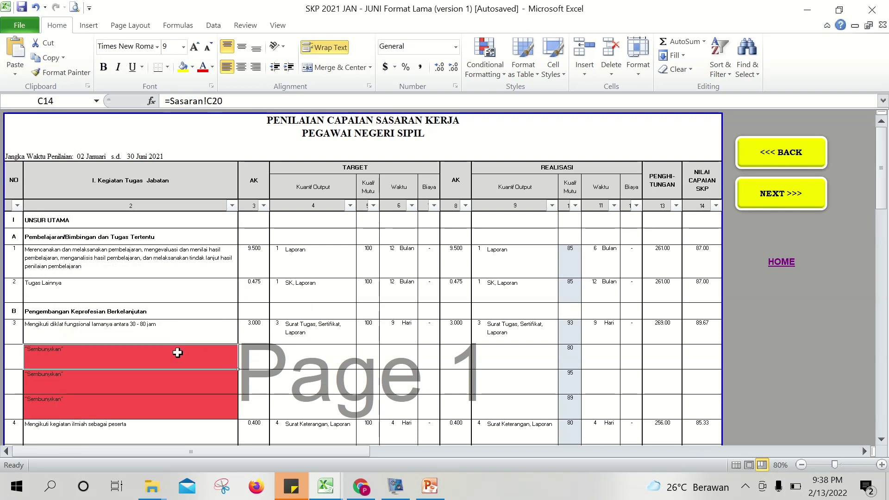
Filter the ~Sembunyikan~ rows out of the Penilaian Capaian activity column while keeping all other entries.
{"action": "left_click", "coordinate": [232, 206]}
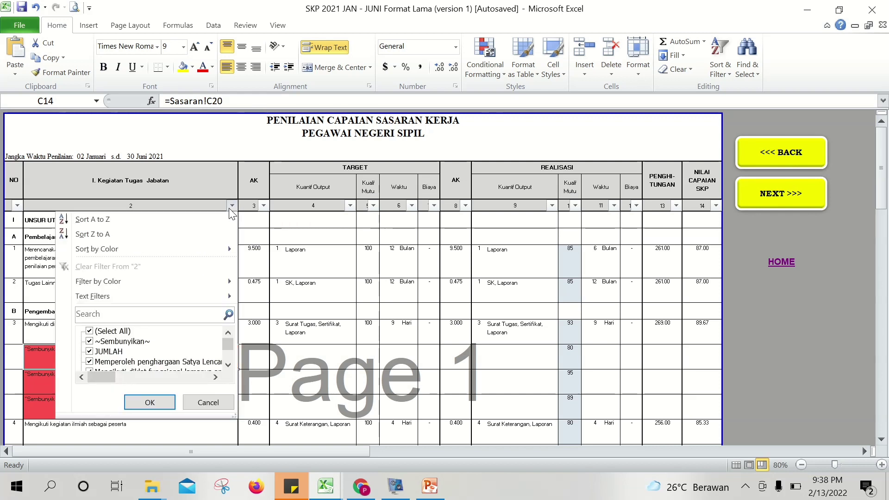
{"action": "left_click", "coordinate": [91, 343]}
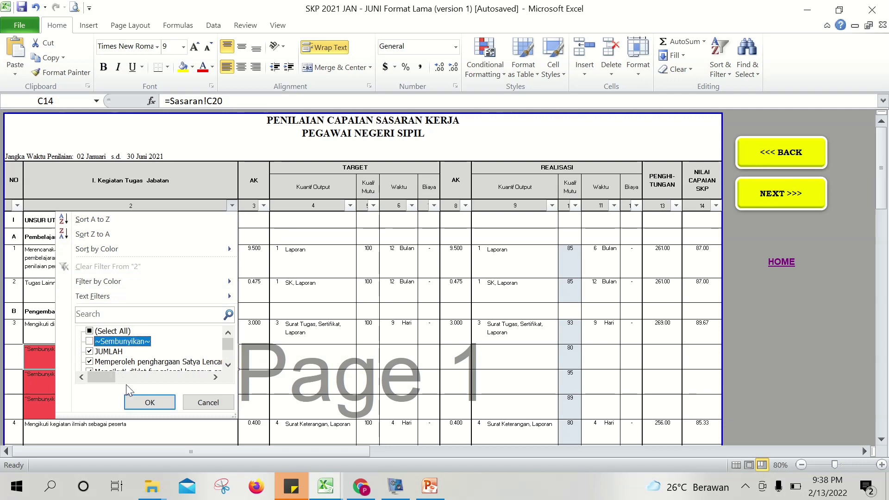
{"action": "left_click", "coordinate": [137, 398]}
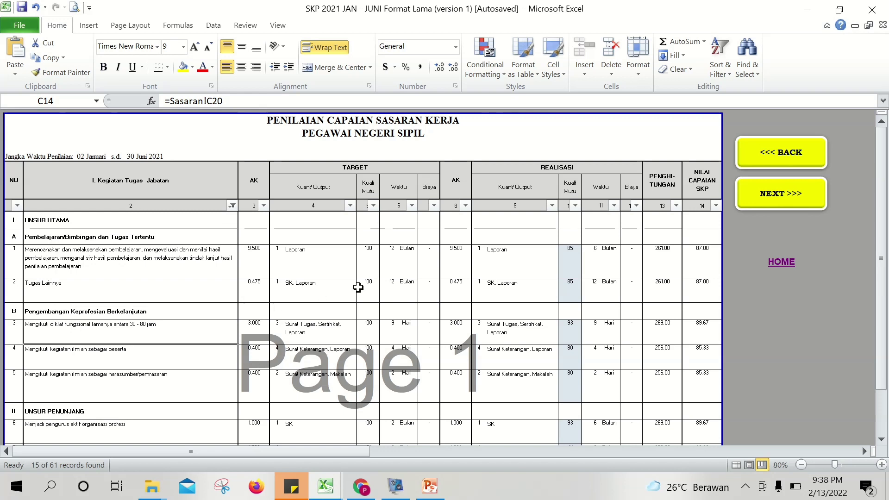
Recheck the target and realised Waktu of activity 1 in the refiltered list.
{"action": "left_click", "coordinate": [406, 267]}
{"action": "left_click", "coordinate": [389, 265]}
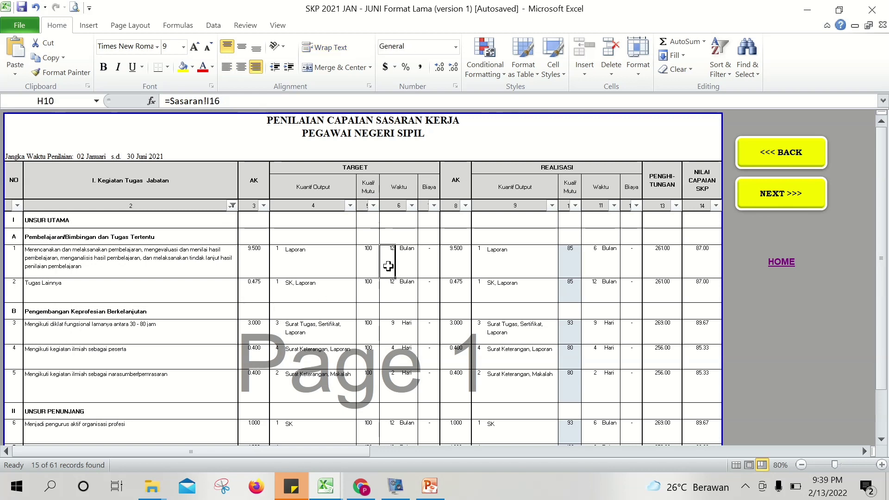
{"action": "left_click", "coordinate": [593, 268]}
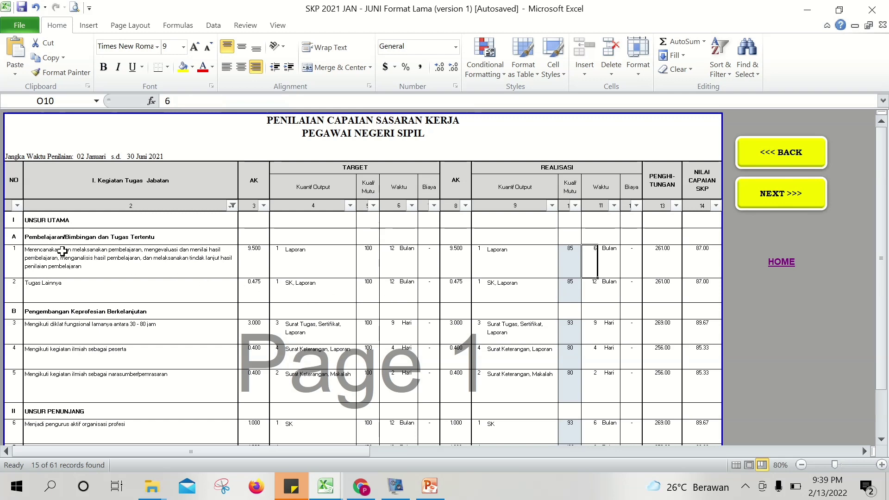
Check the NO column down to the Nilai Capaian SKP row, including each activity number from 1 to 7.
{"action": "left_click", "coordinate": [17, 251]}
{"action": "key", "text": "Down"}
{"action": "key", "text": "Down"}
{"action": "key", "text": "Down"}
{"action": "key", "text": "Down"}
{"action": "key", "text": "Down"}
{"action": "key", "text": "Down"}
{"action": "key", "text": "Down"}
{"action": "key", "text": "Down"}
{"action": "key", "text": "Down"}
{"action": "key", "text": "Down"}
{"action": "key", "text": "Down"}
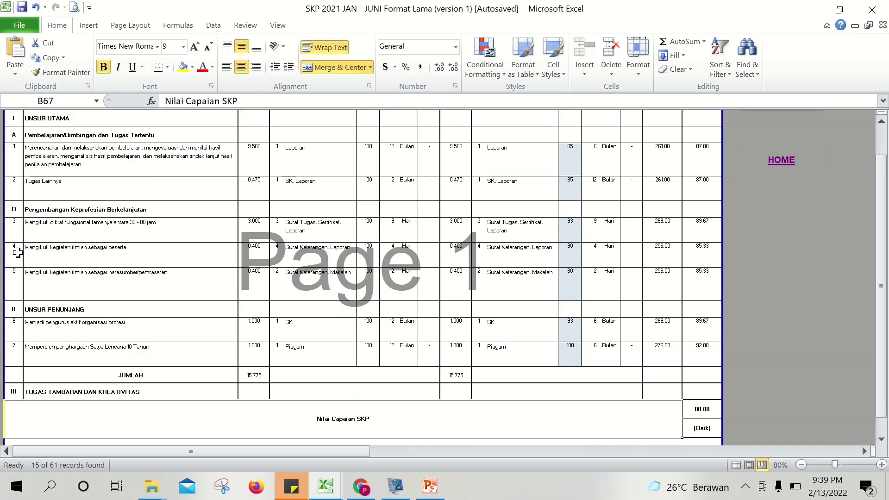
{"action": "left_click", "coordinate": [16, 154]}
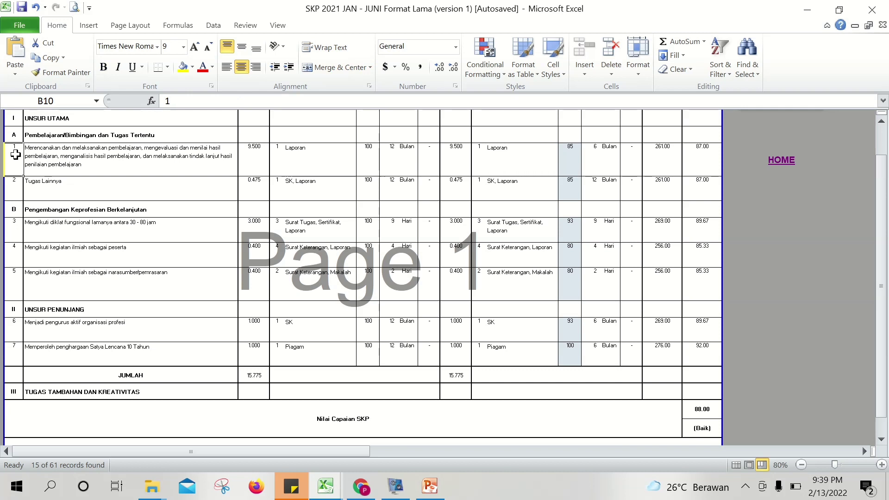
{"action": "left_click", "coordinate": [10, 187]}
{"action": "left_click", "coordinate": [13, 228]}
{"action": "left_click", "coordinate": [14, 250]}
{"action": "left_click", "coordinate": [15, 276]}
{"action": "left_click", "coordinate": [16, 321]}
{"action": "left_click", "coordinate": [16, 354]}
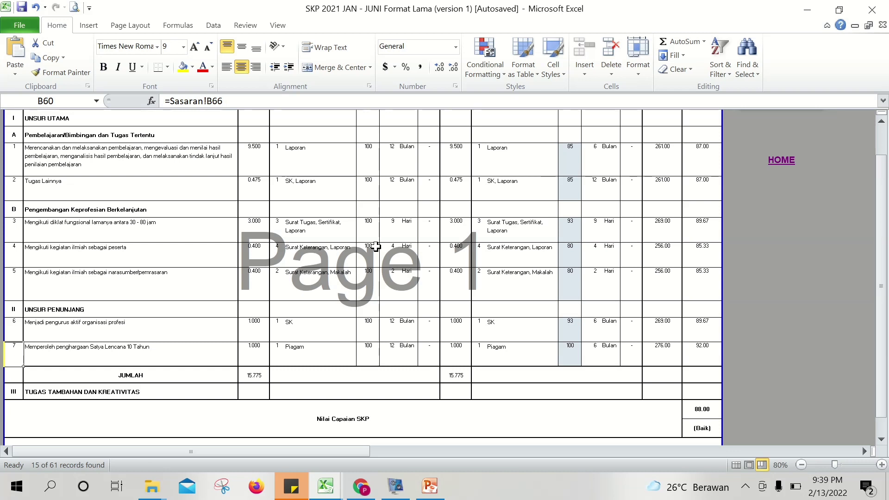
Go back up the NO column and recheck the numbering of activities 2 to 5.
{"action": "key", "text": "Up"}
{"action": "key", "text": "Up"}
{"action": "key", "text": "Up"}
{"action": "key", "text": "Up"}
{"action": "key", "text": "Up"}
{"action": "key", "text": "Up"}
{"action": "key", "text": "Up"}
{"action": "key", "text": "Up"}
{"action": "key", "text": "Up"}
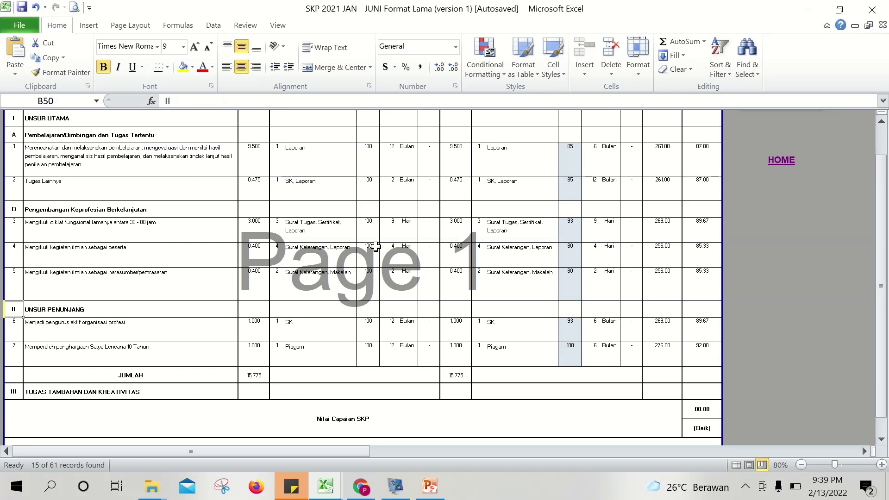
{"action": "key", "text": "Up"}
{"action": "key", "text": "Up"}
{"action": "key", "text": "Down"}
{"action": "key", "text": "Down"}
{"action": "key", "text": "Down"}
{"action": "key", "text": "Down"}
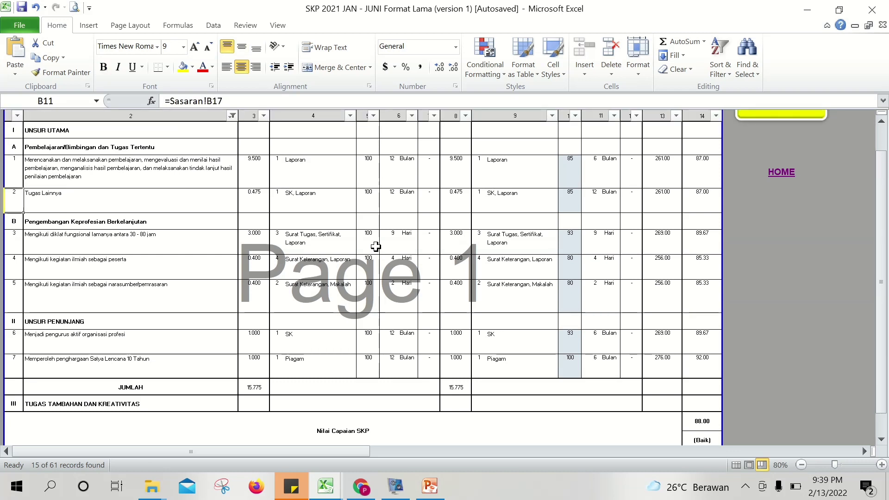
{"action": "left_click", "coordinate": [14, 238]}
{"action": "left_click", "coordinate": [14, 262]}
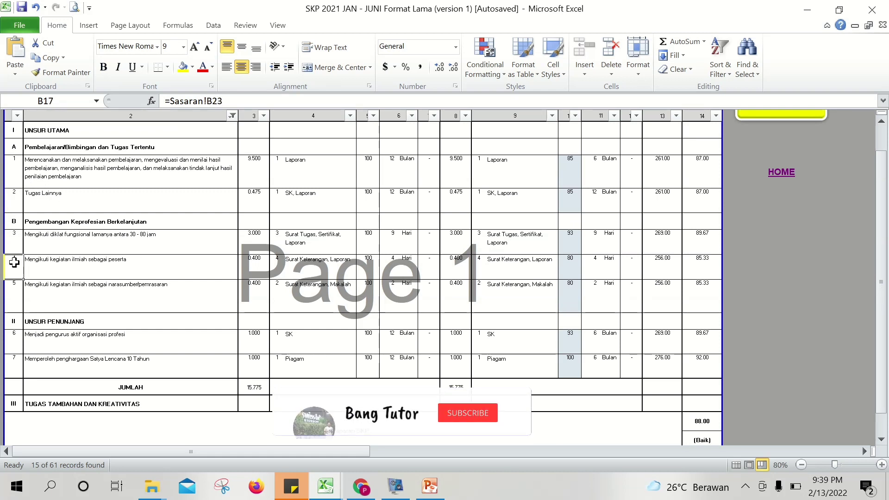
{"action": "left_click", "coordinate": [14, 283]}
{"action": "left_click", "coordinate": [14, 245]}
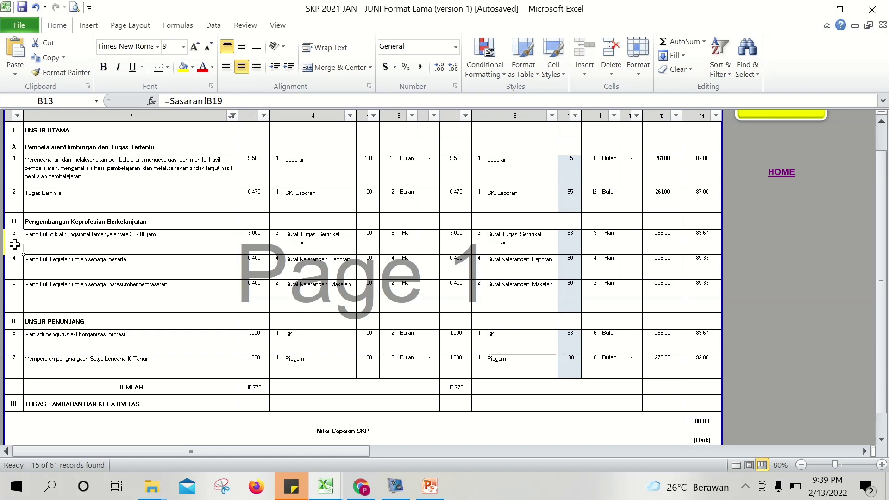
Review the rest of the form below activity 3 and check the evaluator's name and NIP in the signature block.
{"action": "key", "text": "Down"}
{"action": "key", "text": "Down"}
{"action": "key", "text": "Down"}
{"action": "key", "text": "Down"}
{"action": "key", "text": "Down"}
{"action": "key", "text": "Down"}
{"action": "key", "text": "Down"}
{"action": "key", "text": "Down"}
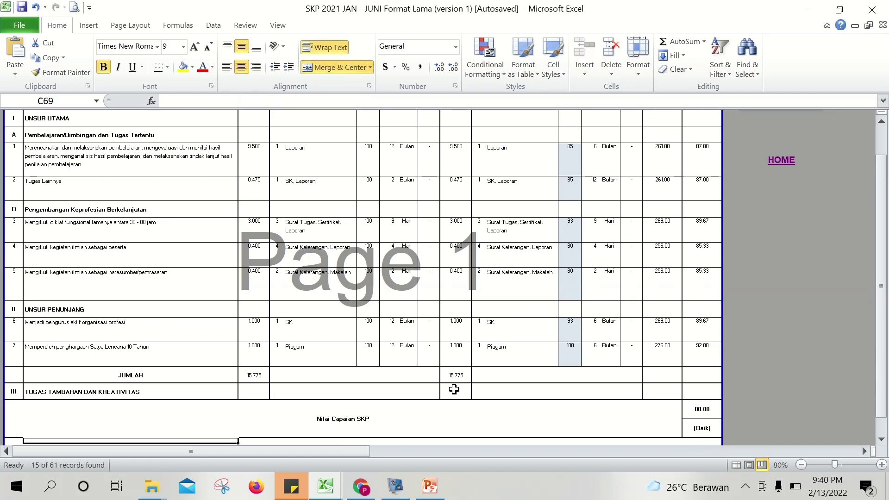
{"action": "key", "text": "Down"}
{"action": "key", "text": "Down"}
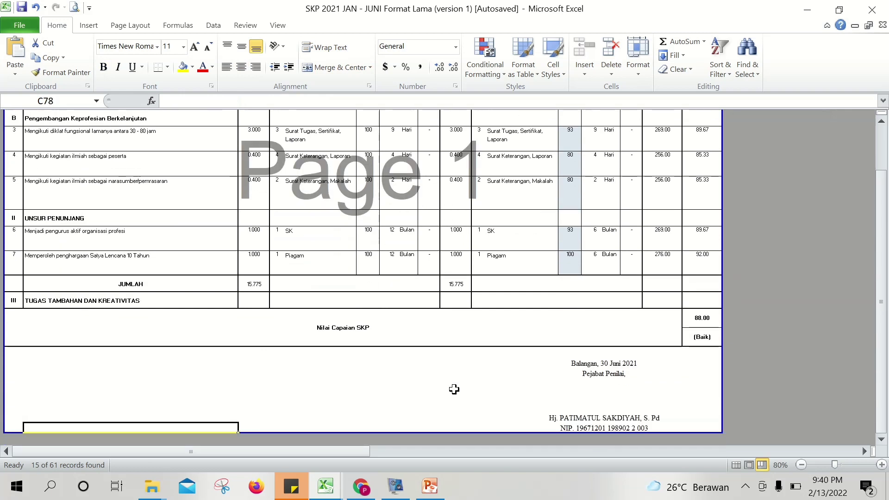
{"action": "left_click", "coordinate": [563, 418]}
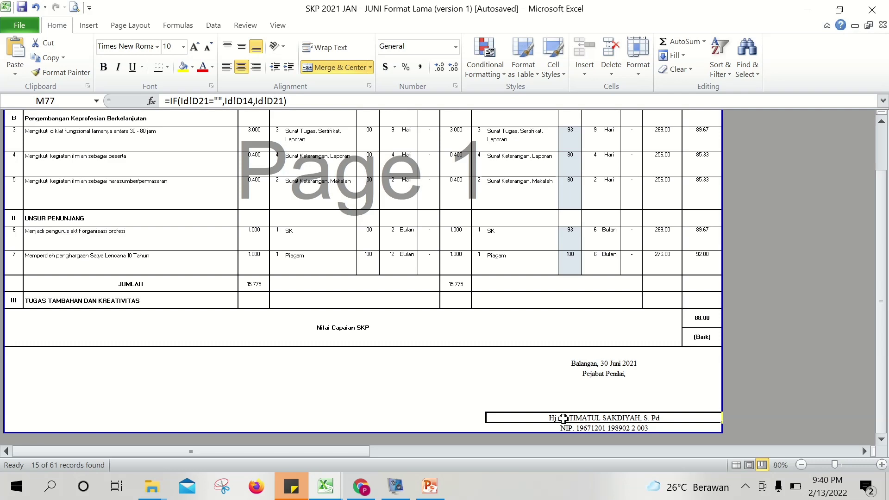
{"action": "left_click", "coordinate": [565, 430]}
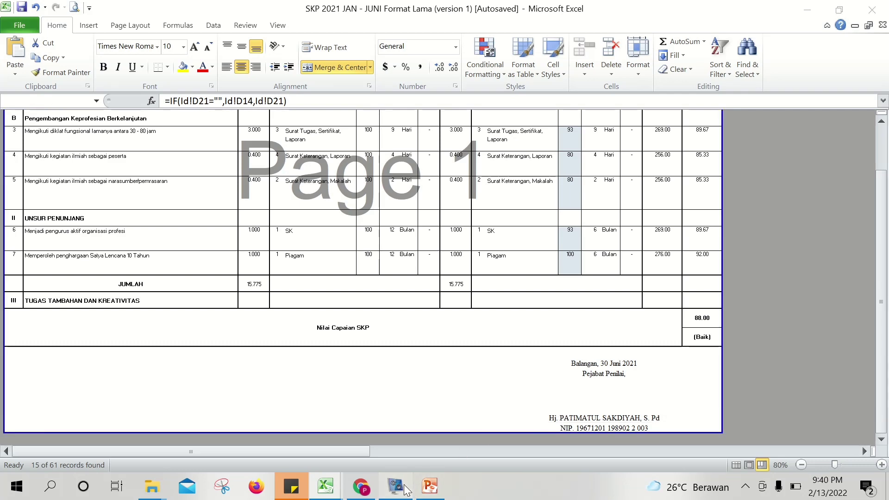
{"action": "left_click", "coordinate": [396, 485]}
{"action": "left_click", "coordinate": [377, 463]}
{"action": "left_click", "coordinate": [378, 463]}
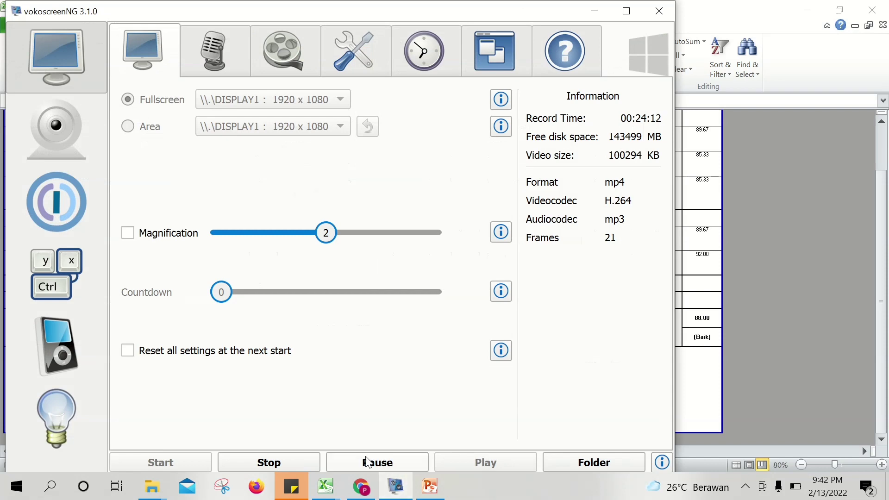
{"action": "left_click", "coordinate": [597, 8]}
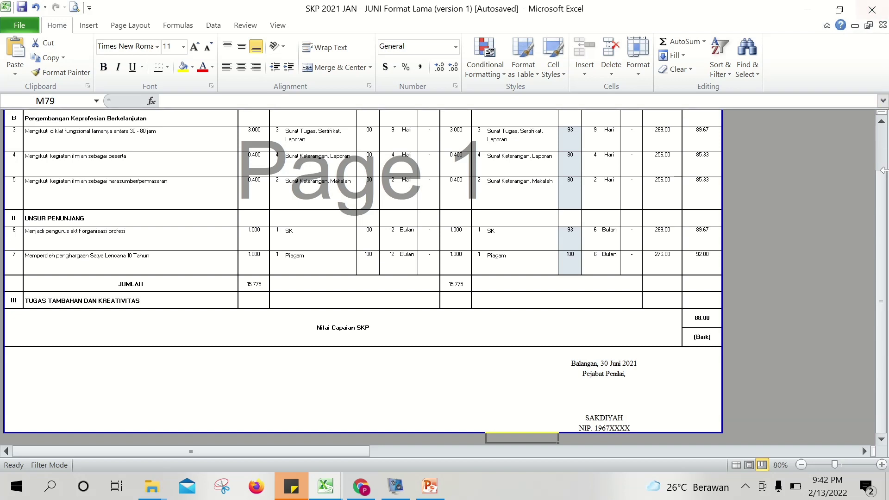
Go to the Penilaian Prestasi Kerja form and check the SKP score and the Perilaku Kerja scores from Orientasi Pelayanan to Kerjasama.
{"action": "left_click", "coordinate": [885, 154]}
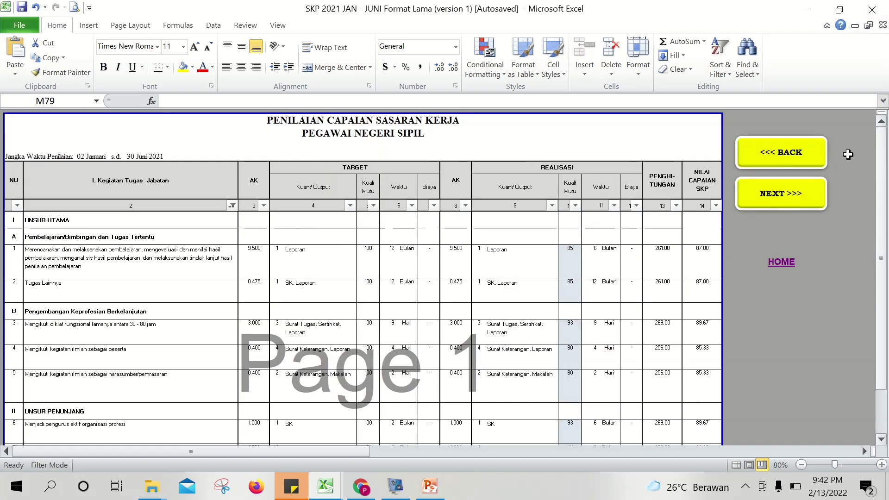
{"action": "left_click", "coordinate": [802, 204]}
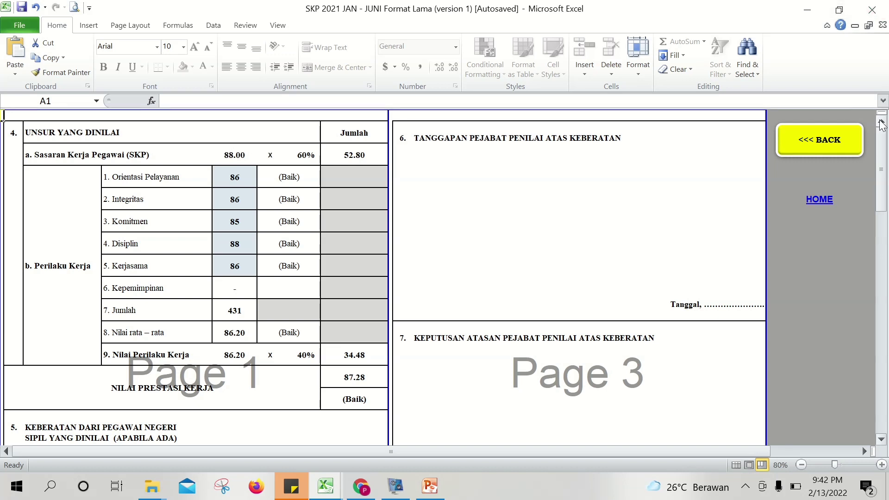
{"action": "left_click", "coordinate": [240, 157]}
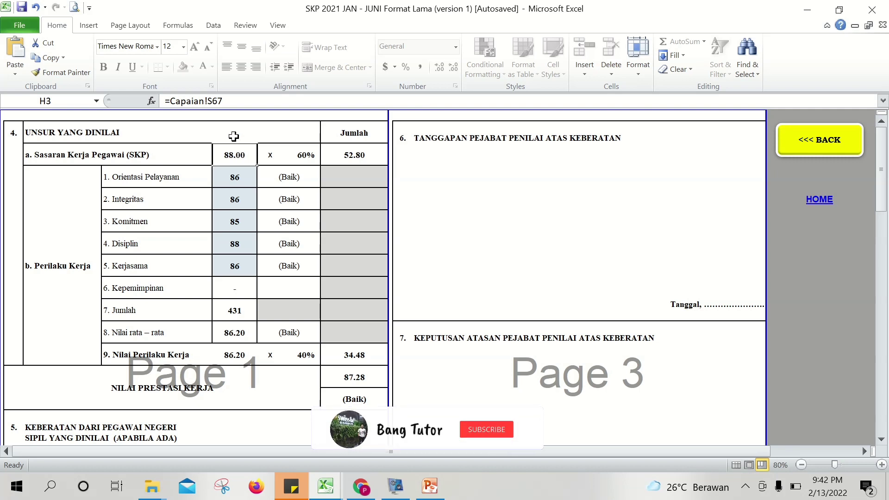
{"action": "left_click", "coordinate": [236, 173]}
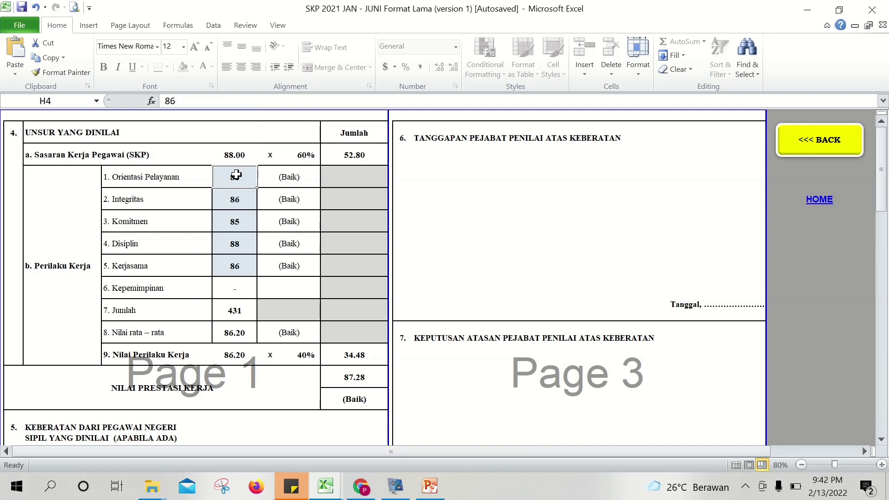
{"action": "key", "text": "Down"}
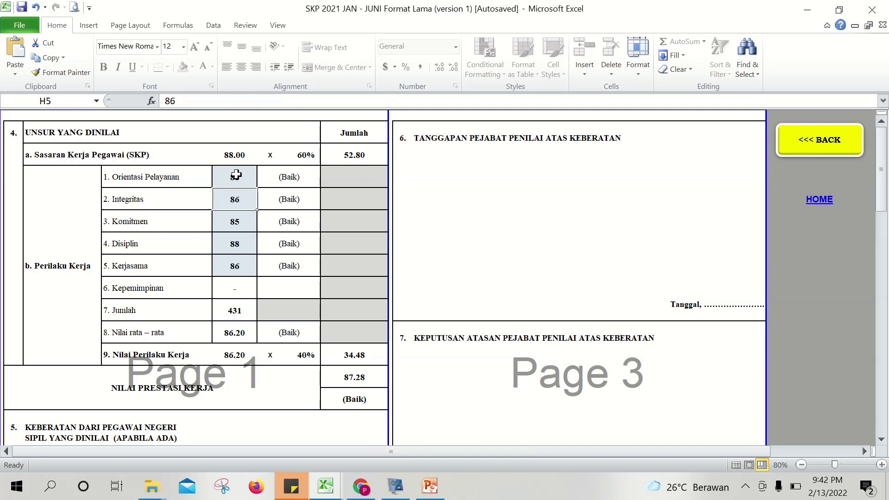
{"action": "left_click", "coordinate": [232, 219]}
{"action": "left_click", "coordinate": [237, 261]}
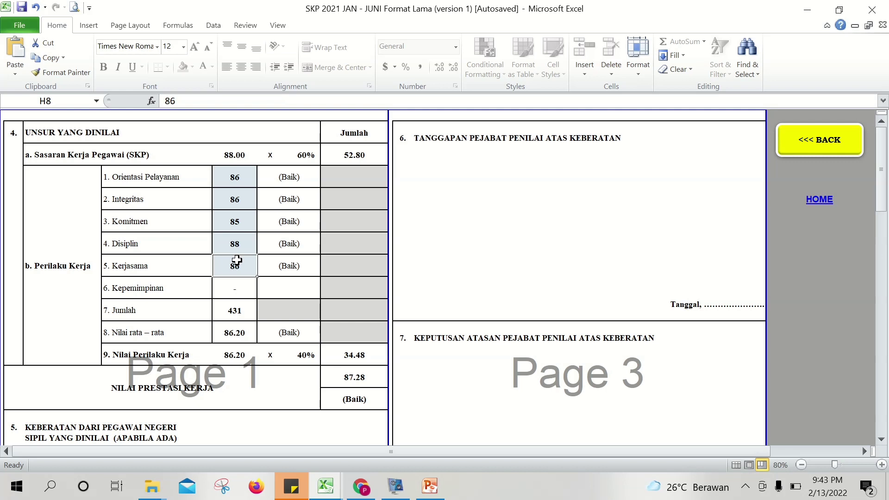
Review the form from the Kepemimpinan row down through Keberatan and Rekomendasi to the dated signature blocks.
{"action": "key", "text": "Down"}
{"action": "key", "text": "Down"}
{"action": "key", "text": "Down"}
{"action": "key", "text": "Down"}
{"action": "key", "text": "Down"}
{"action": "key", "text": "Down"}
{"action": "key", "text": "Down"}
{"action": "key", "text": "Down"}
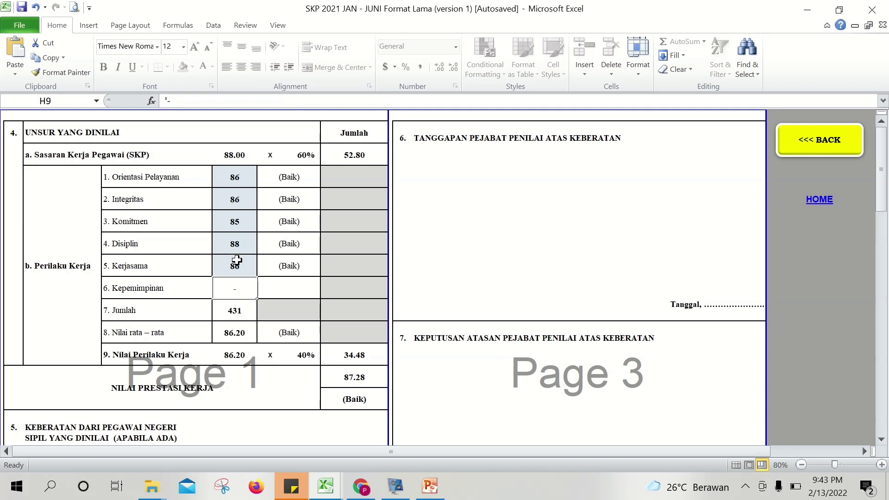
{"action": "key", "text": "Down"}
{"action": "key", "text": "Down"}
{"action": "key", "text": "Down"}
{"action": "key", "text": "Down"}
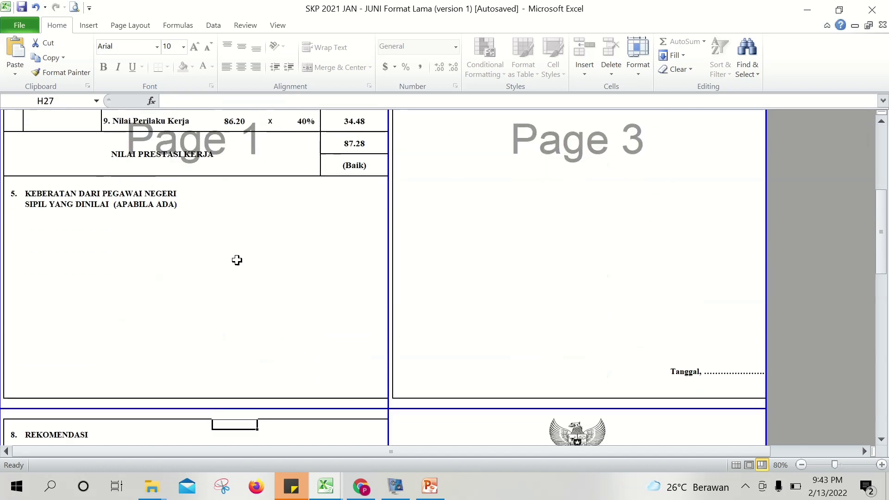
{"action": "key", "text": "Down"}
{"action": "key", "text": "Down"}
{"action": "key", "text": "Down"}
{"action": "key", "text": "Down"}
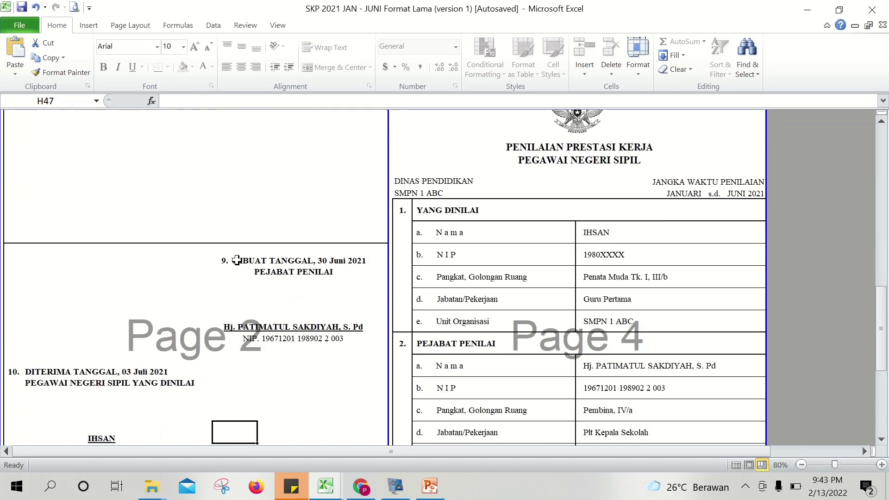
{"action": "key", "text": "Down"}
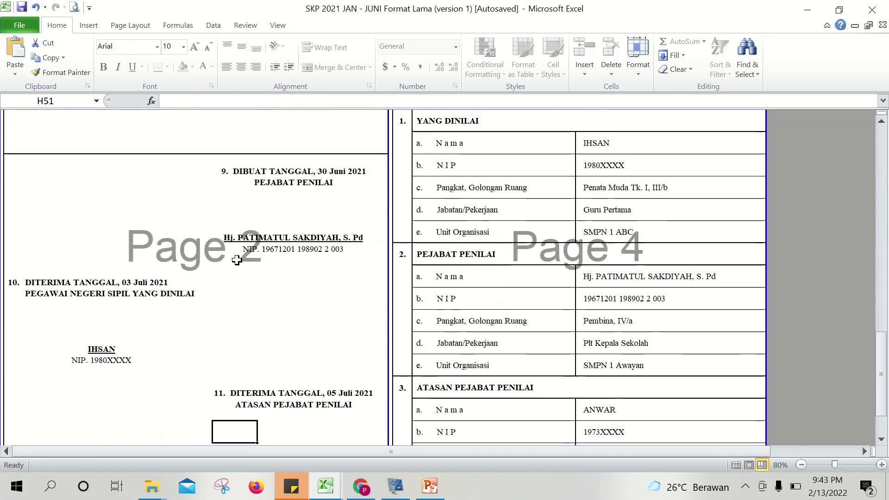
Check the Dibuat Tanggal and Diterima Tanggal entries of items 9, 10 and 11 in the signature blocks.
{"action": "left_click", "coordinate": [324, 173]}
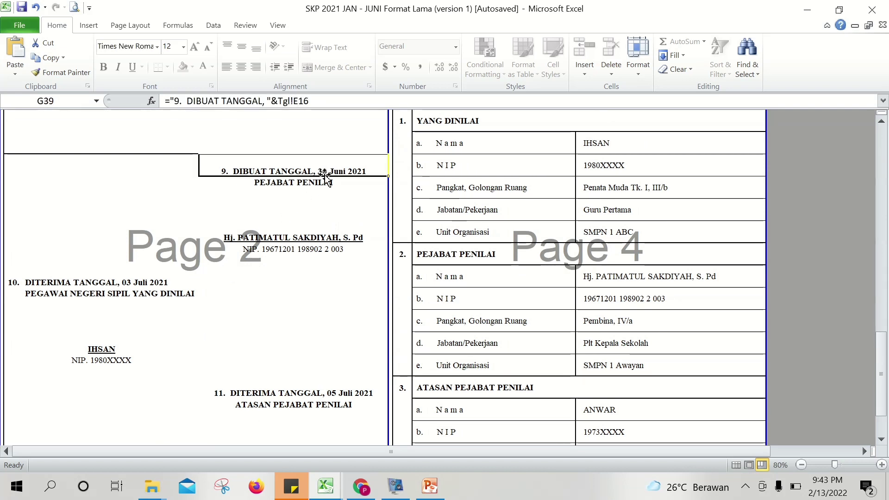
{"action": "left_click", "coordinate": [144, 281]}
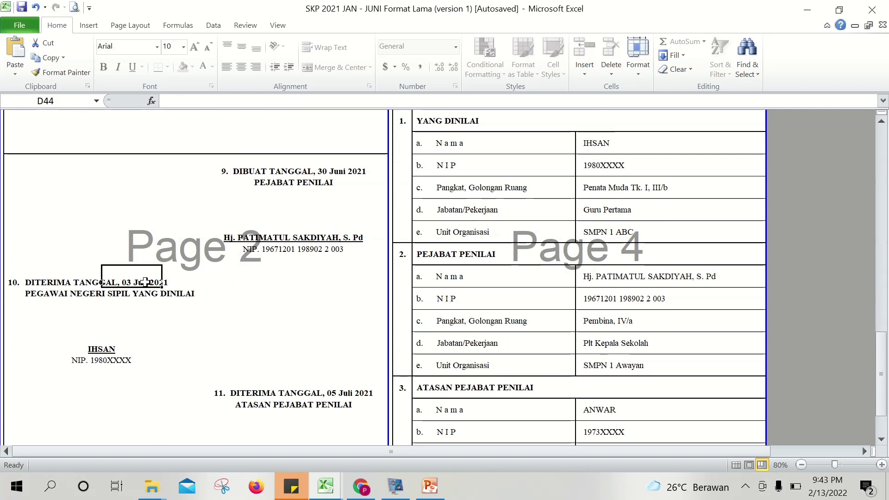
{"action": "left_click", "coordinate": [298, 391]}
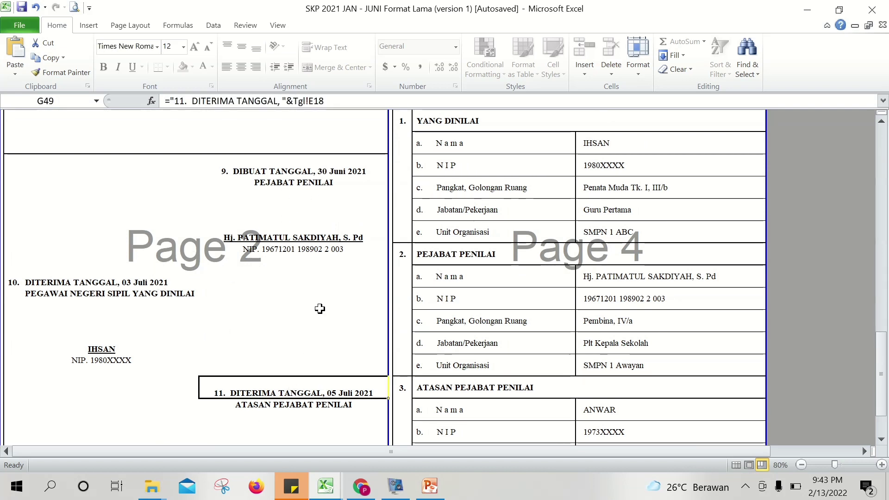
{"action": "left_click", "coordinate": [319, 177]}
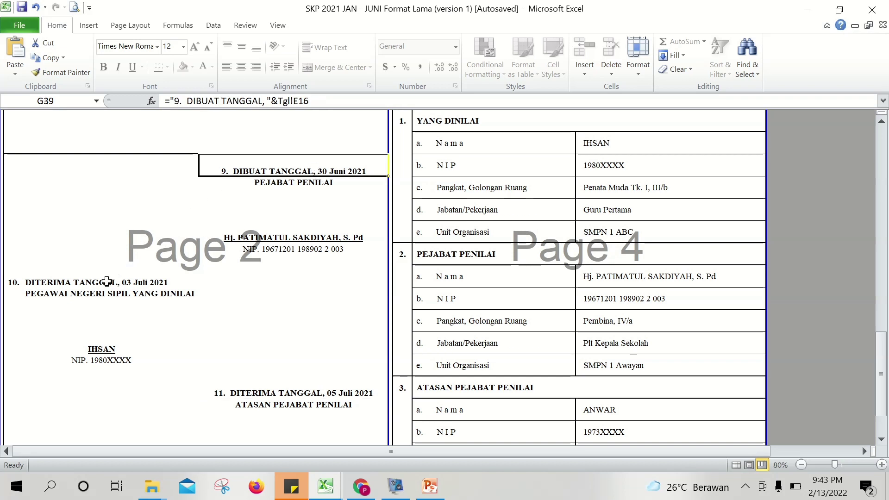
{"action": "left_click", "coordinate": [79, 281]}
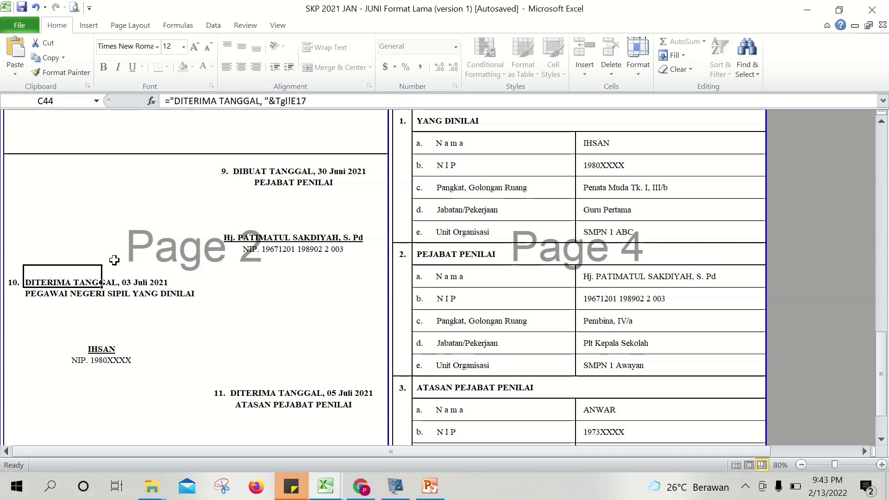
{"action": "left_click", "coordinate": [272, 172]}
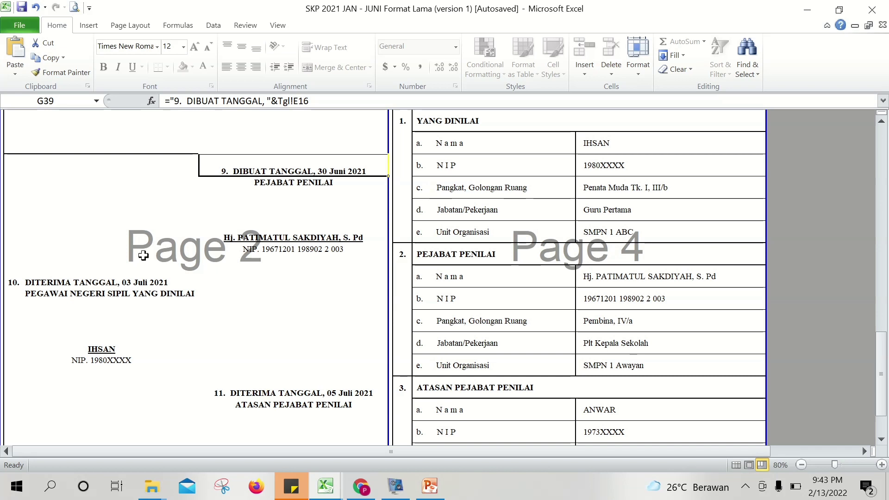
{"action": "left_click", "coordinate": [112, 280]}
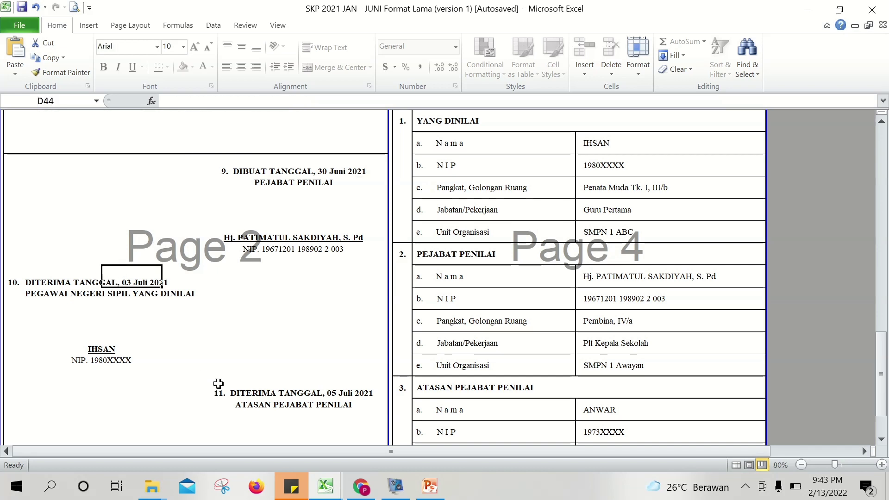
{"action": "left_click", "coordinate": [228, 393]}
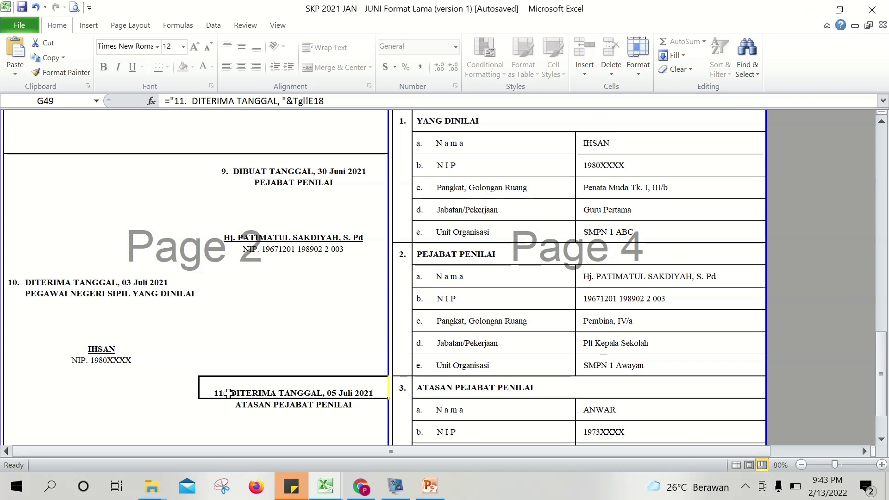
{"action": "key", "text": "Down"}
{"action": "key", "text": "Down"}
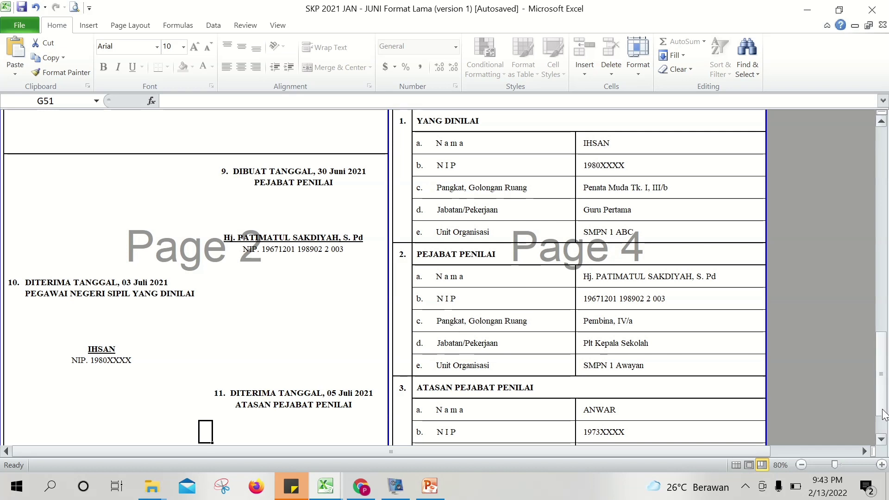
Check the Atasan Pejabat Penilai signature, the Jangka Waktu Penilaian period and the identity table on the form's cover page.
{"action": "right_click", "coordinate": [883, 423]}
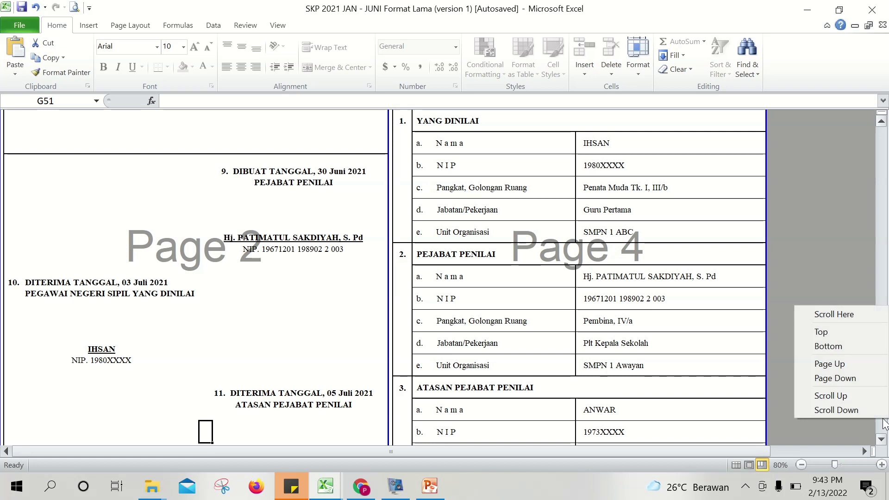
{"action": "left_click", "coordinate": [883, 428]}
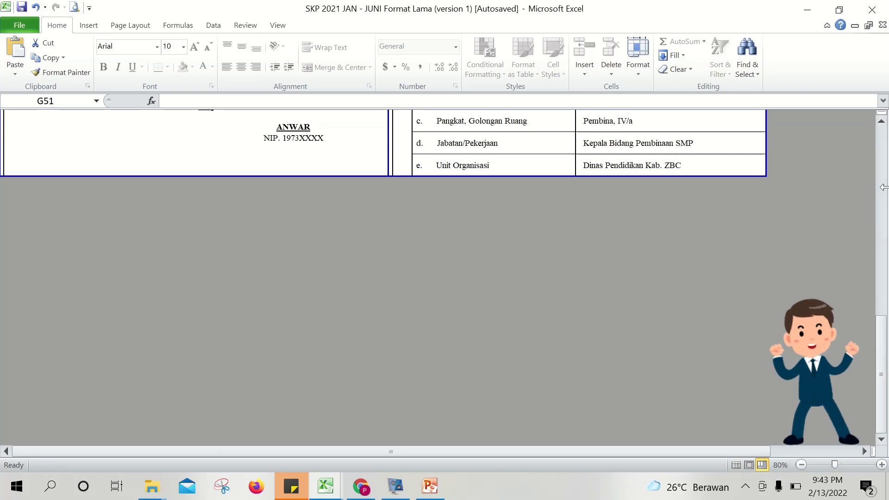
{"action": "left_click_drag", "start_coordinate": [882, 124], "coordinate": [881, 124]}
{"action": "left_click", "coordinate": [689, 128]}
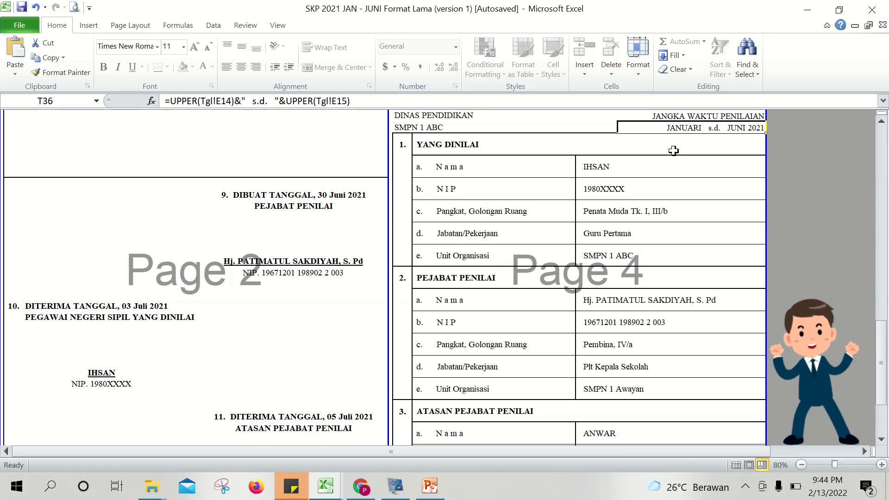
{"action": "left_click", "coordinate": [642, 167]}
{"action": "key", "text": "Left"}
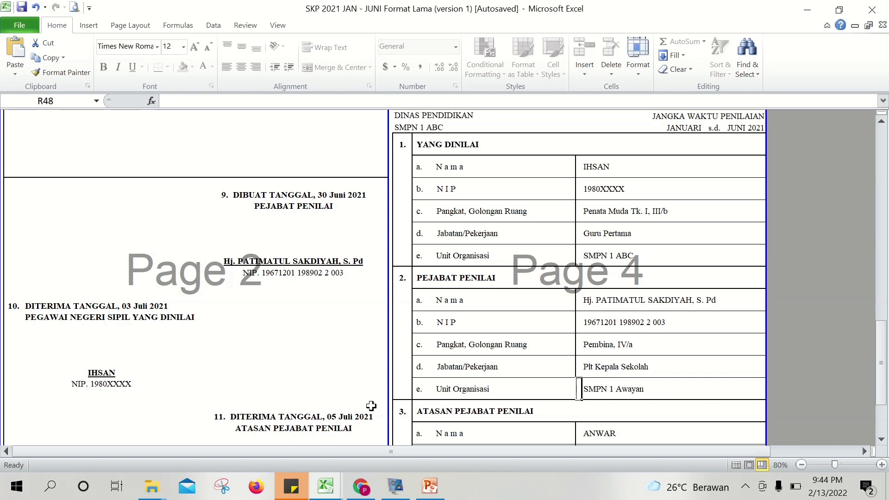
Switch to the SKP 2021 JULI - DES Format Baru workbook and open the (1) Prestasi Kerja Jan - Jun sheet.
{"action": "mouse_move", "coordinate": [330, 483]}
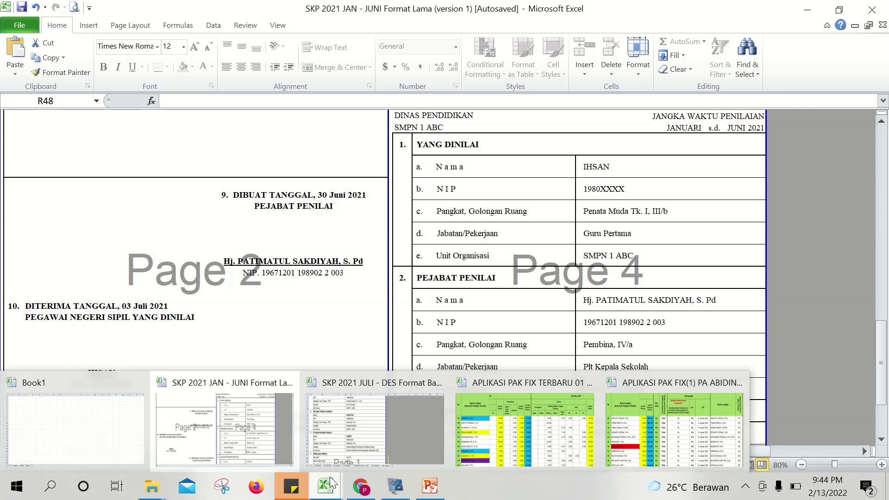
{"action": "left_click", "coordinate": [337, 440]}
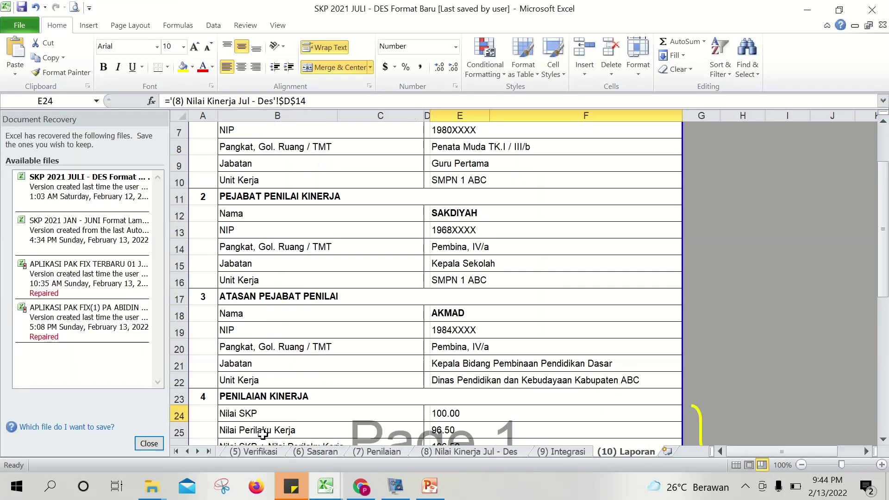
{"action": "left_click", "coordinate": [148, 443]}
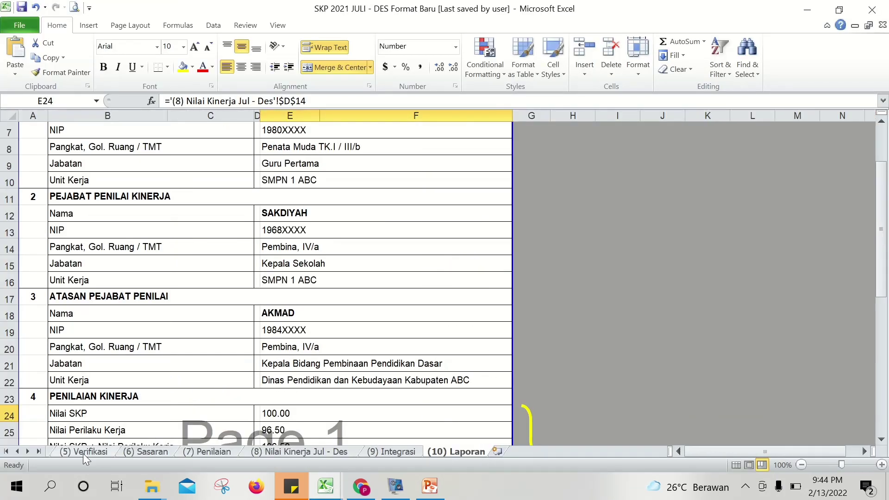
{"action": "left_click", "coordinate": [6, 451]}
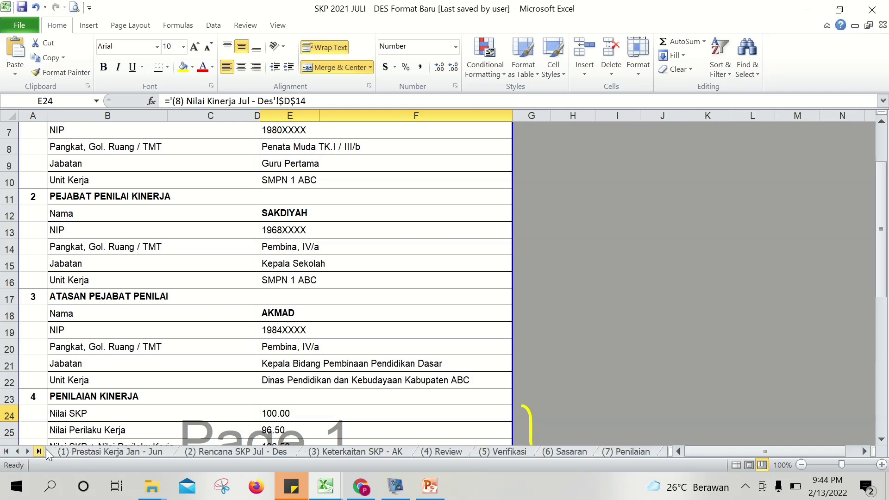
{"action": "left_click", "coordinate": [72, 451]}
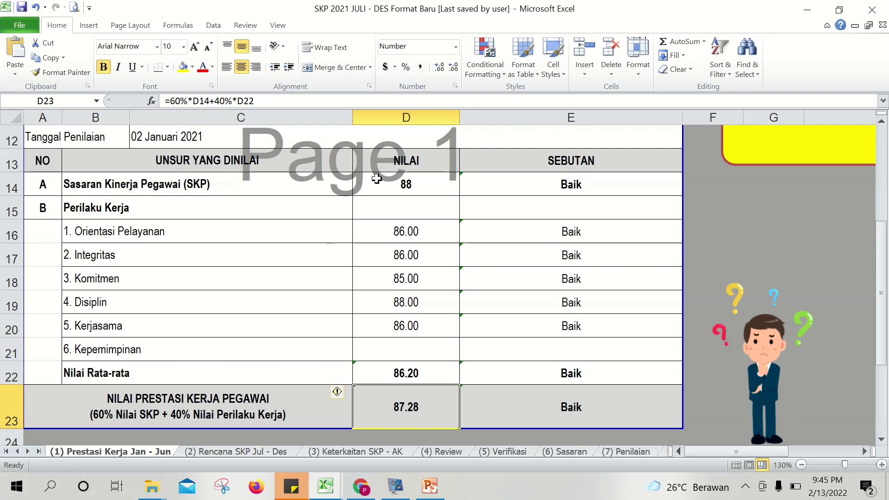
Check the Sasaran Kinerja Pegawai score and the evaluator's identity details in the upper part of the sheet.
{"action": "left_click", "coordinate": [395, 176]}
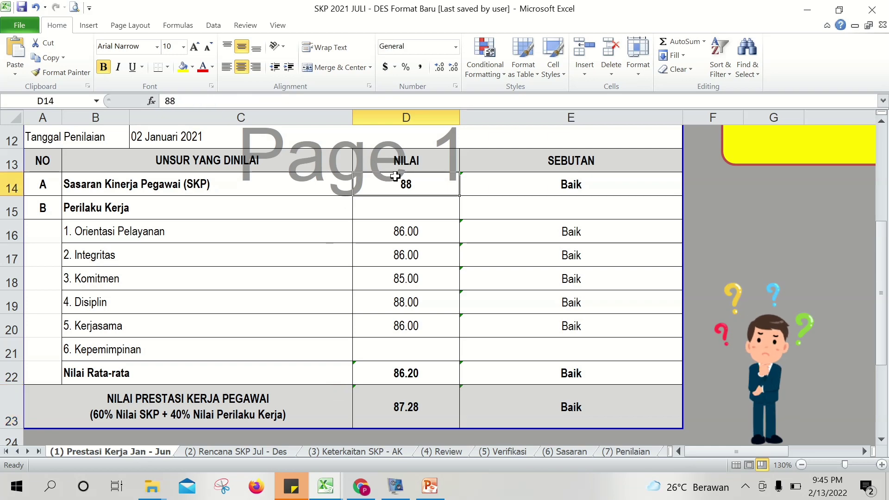
{"action": "key", "text": "Up"}
{"action": "key", "text": "Up"}
{"action": "key", "text": "Up"}
{"action": "key", "text": "Up"}
{"action": "key", "text": "Up"}
{"action": "key", "text": "Down"}
{"action": "key", "text": "Up"}
{"action": "key", "text": "Up"}
{"action": "key", "text": "Up"}
{"action": "key", "text": "Up"}
{"action": "key", "text": "Up"}
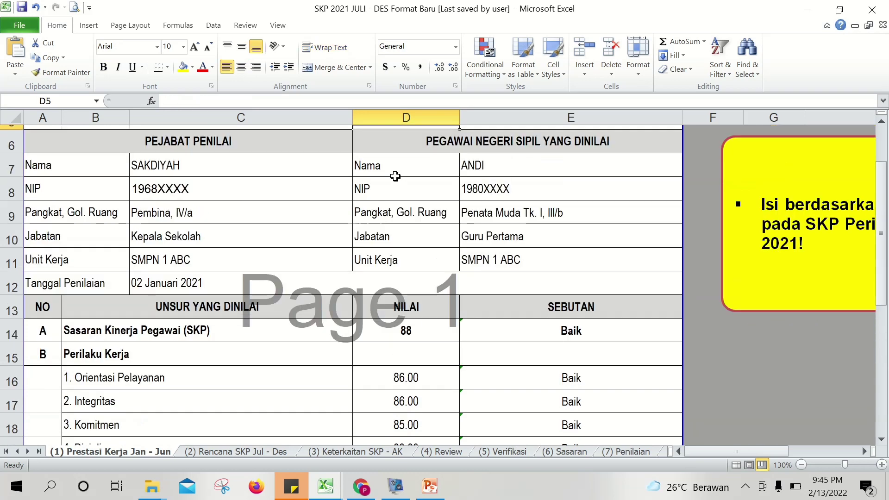
{"action": "left_click", "coordinate": [323, 175]}
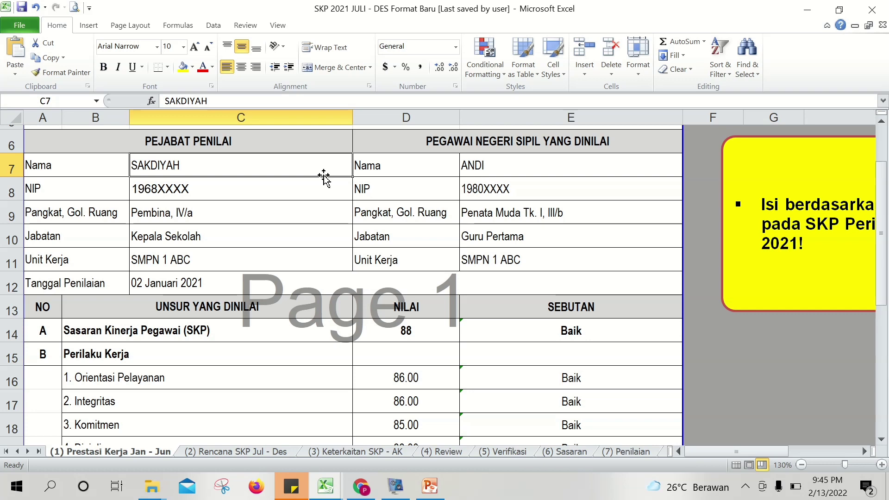
Check the Nilai column from Sasaran Kinerja Pegawai (SKP) down to Kerjasama.
{"action": "left_click", "coordinate": [425, 325]}
{"action": "key", "text": "Down"}
{"action": "key", "text": "Down"}
{"action": "key", "text": "Down"}
{"action": "key", "text": "Down"}
{"action": "key", "text": "Down"}
{"action": "key", "text": "Down"}
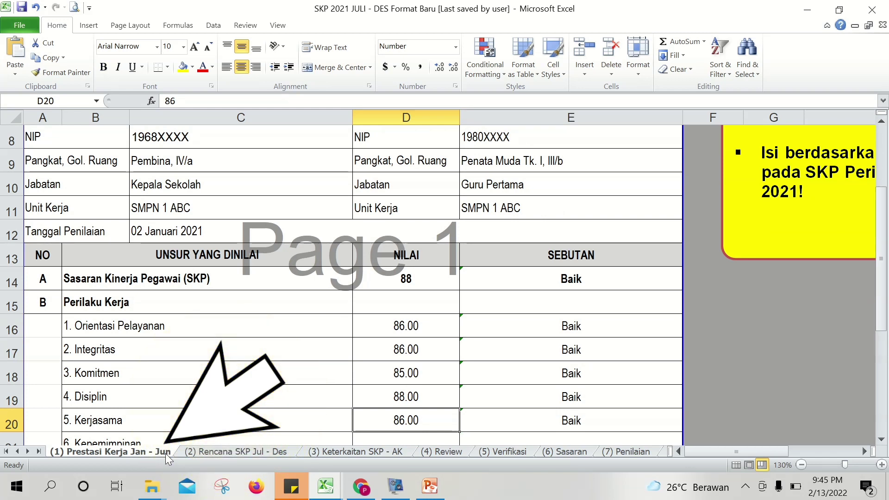
Return to the SKP 2021 JAN - JUNI Format Lama workbook and check the source of the SKP score under Unsur Yang Dinilai.
{"action": "left_click", "coordinate": [321, 486]}
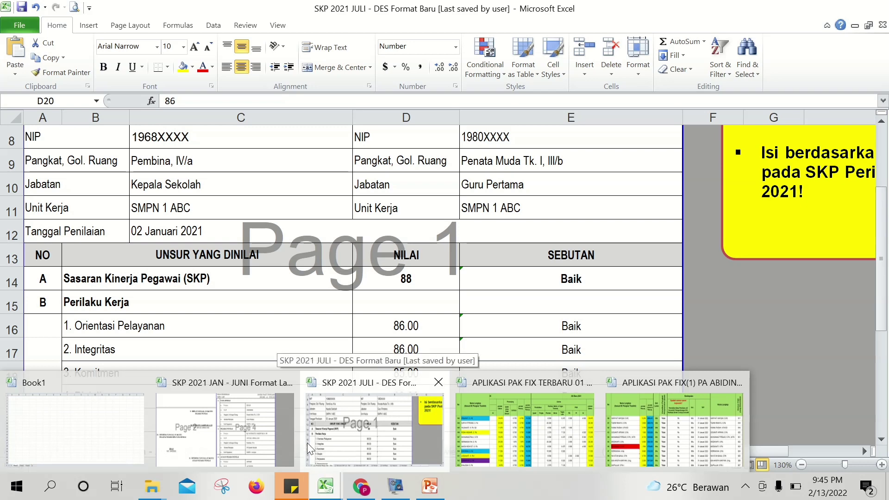
{"action": "left_click", "coordinate": [274, 439]}
{"action": "left_click", "coordinate": [295, 327]}
{"action": "key", "text": "Up"}
{"action": "key", "text": "Up"}
{"action": "key", "text": "Up"}
{"action": "key", "text": "Up"}
{"action": "key", "text": "Up"}
{"action": "key", "text": "Up"}
{"action": "key", "text": "Up"}
{"action": "key", "text": "Up"}
{"action": "key", "text": "Up"}
{"action": "key", "text": "Up"}
{"action": "key", "text": "Up"}
{"action": "key", "text": "Up"}
{"action": "key", "text": "Up"}
{"action": "key", "text": "Up"}
{"action": "key", "text": "Up"}
{"action": "key", "text": "Up"}
{"action": "key", "text": "Up"}
{"action": "key", "text": "Up"}
{"action": "key", "text": "Up"}
{"action": "key", "text": "Up"}
{"action": "key", "text": "Up"}
{"action": "key", "text": "Up"}
{"action": "key", "text": "Up"}
{"action": "key", "text": "Up"}
{"action": "key", "text": "Up"}
{"action": "key", "text": "Up"}
{"action": "key", "text": "Up"}
{"action": "key", "text": "Up"}
{"action": "key", "text": "Up"}
{"action": "key", "text": "Up"}
{"action": "key", "text": "Up"}
{"action": "key", "text": "Up"}
{"action": "key", "text": "Up"}
{"action": "key", "text": "Up"}
{"action": "key", "text": "Up"}
{"action": "key", "text": "Up"}
{"action": "key", "text": "Up"}
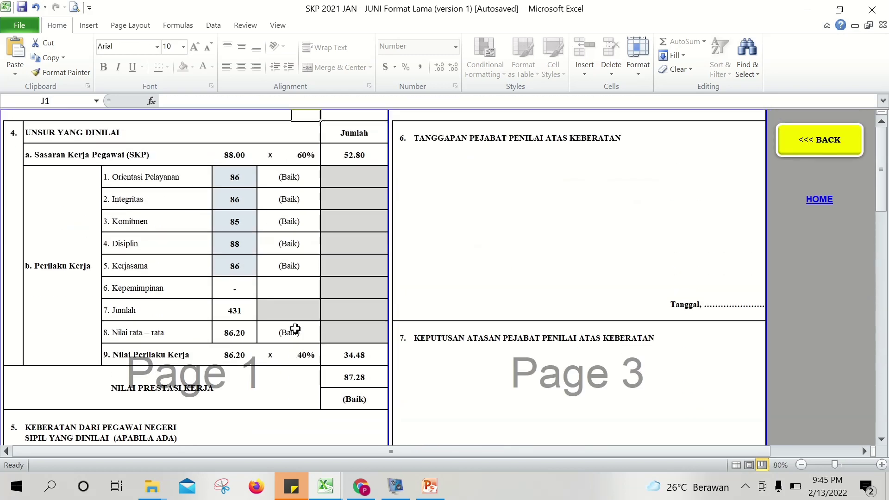
{"action": "left_click", "coordinate": [236, 149]}
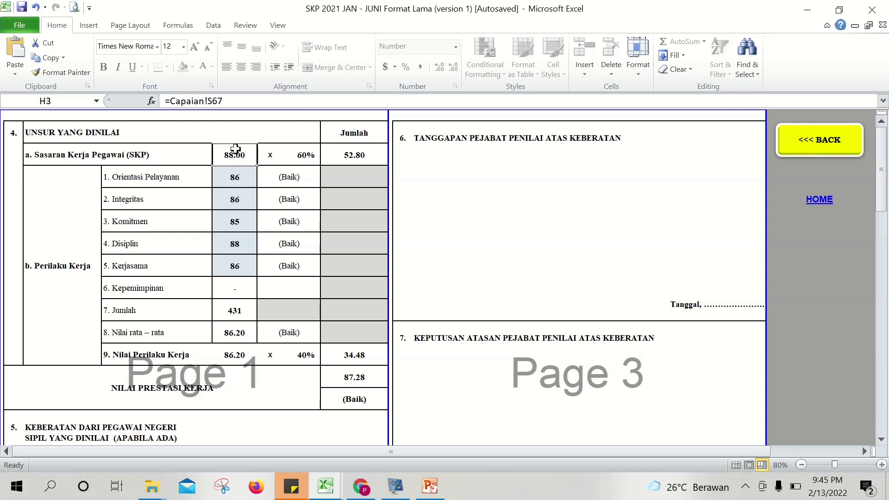
Check the Perilaku Kerja scores from Orientasi Pelayanan to Kerjasama together with the Sasaran Kerja Pegawai (SKP) score.
{"action": "left_click", "coordinate": [235, 177]}
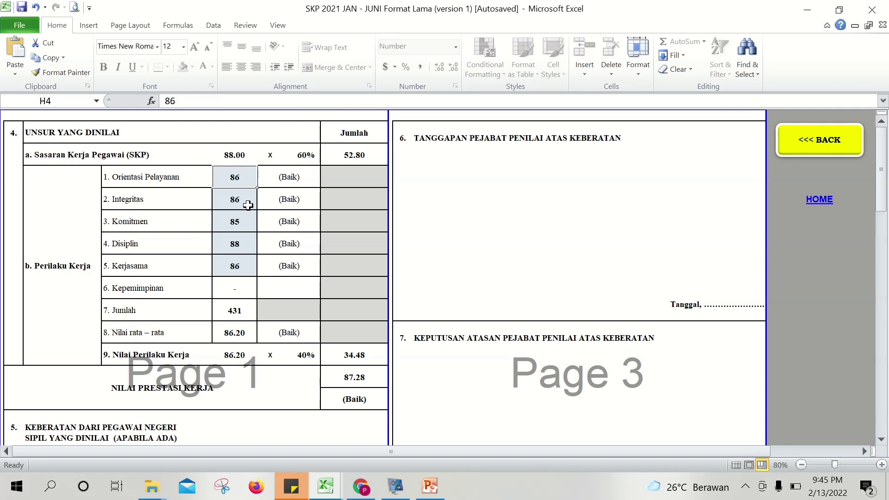
{"action": "left_click", "coordinate": [248, 205]}
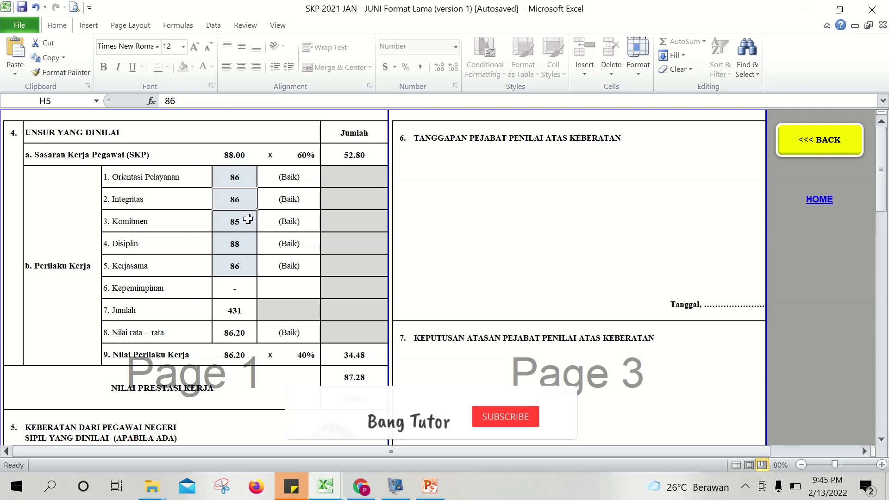
{"action": "left_click", "coordinate": [248, 220]}
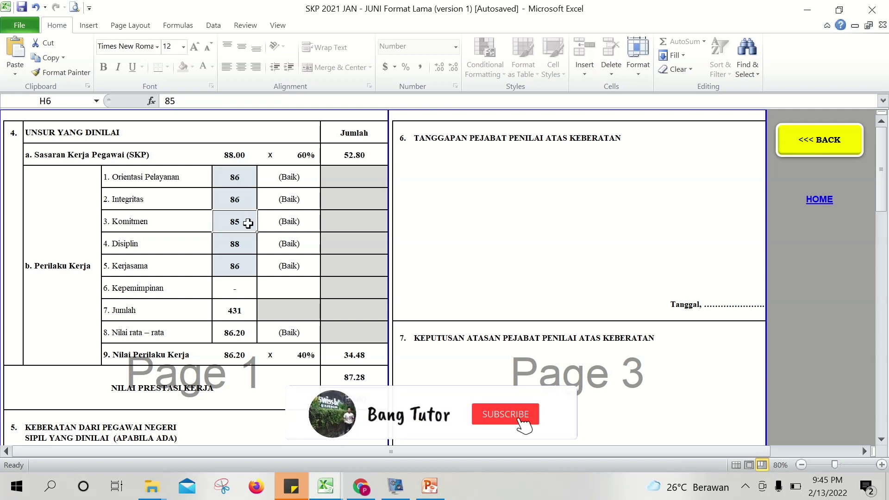
{"action": "left_click", "coordinate": [248, 242]}
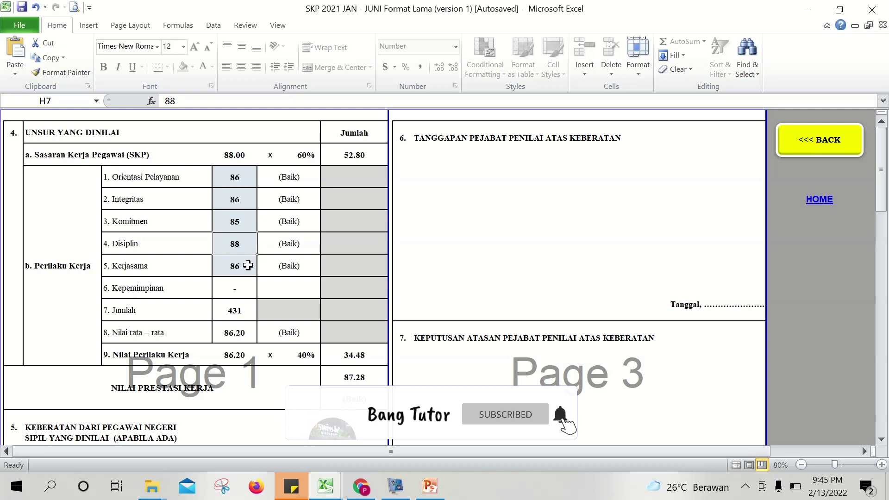
{"action": "left_click", "coordinate": [248, 265]}
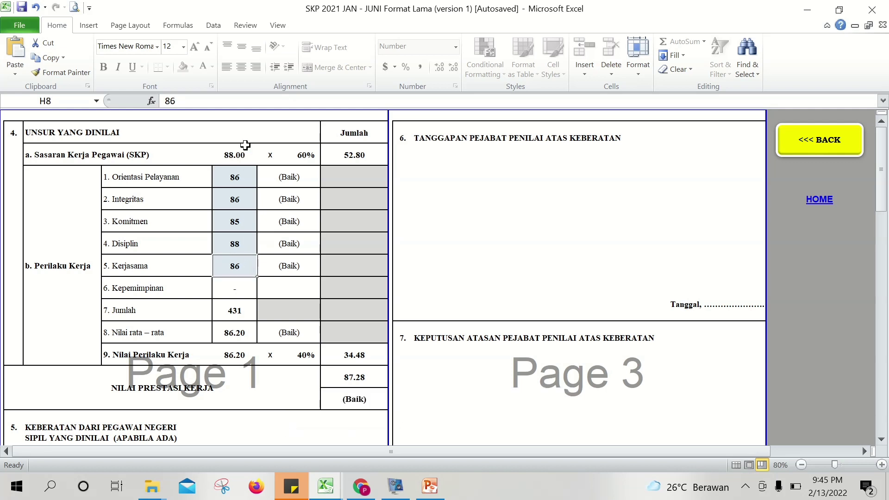
{"action": "left_click_drag", "start_coordinate": [242, 151], "coordinate": [244, 271]}
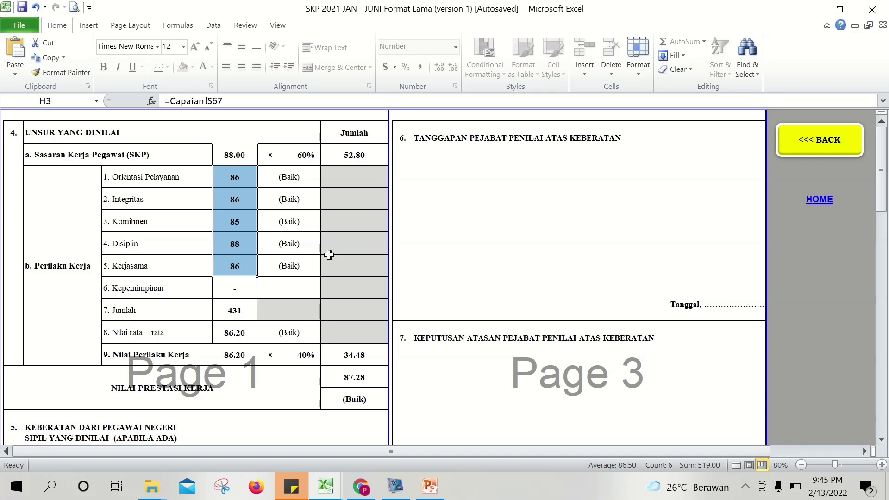
Switch to the SKP 2021 JULI - DES Format Baru workbook and compare its Nilai entries with the January–June scores.
{"action": "mouse_move", "coordinate": [326, 486]}
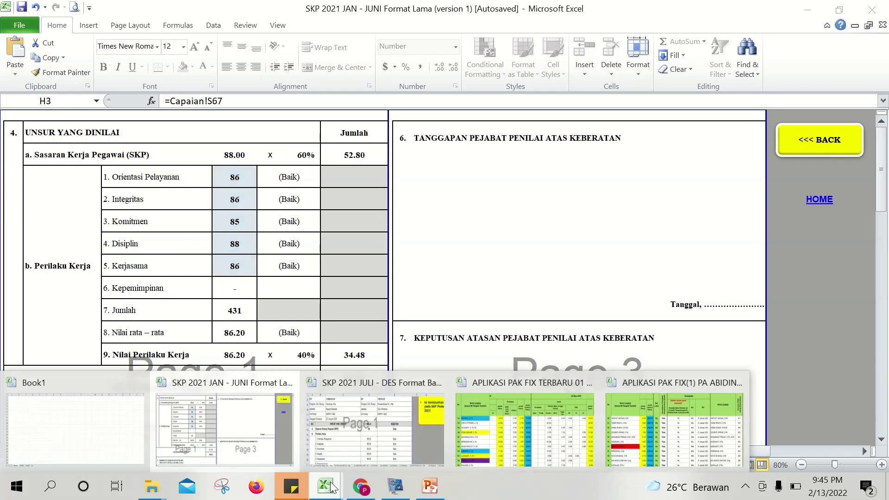
{"action": "left_click", "coordinate": [333, 425]}
{"action": "left_click", "coordinate": [397, 279]}
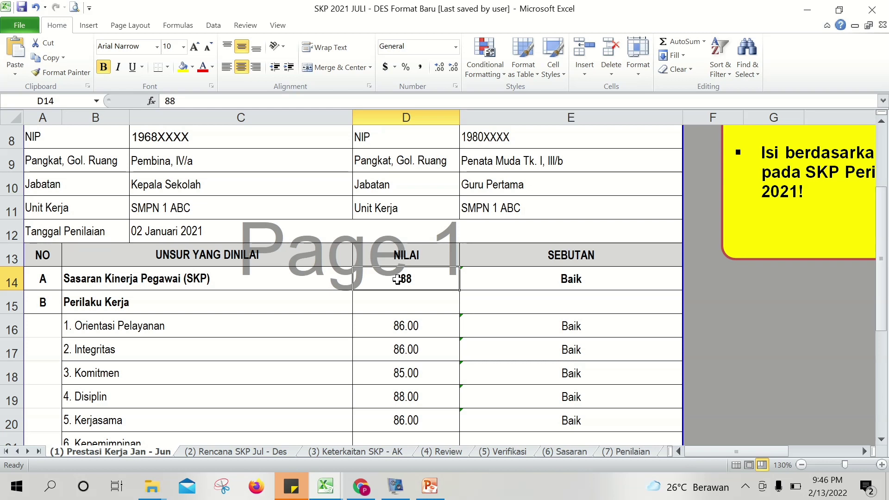
{"action": "left_click_drag", "start_coordinate": [398, 279], "coordinate": [398, 406]}
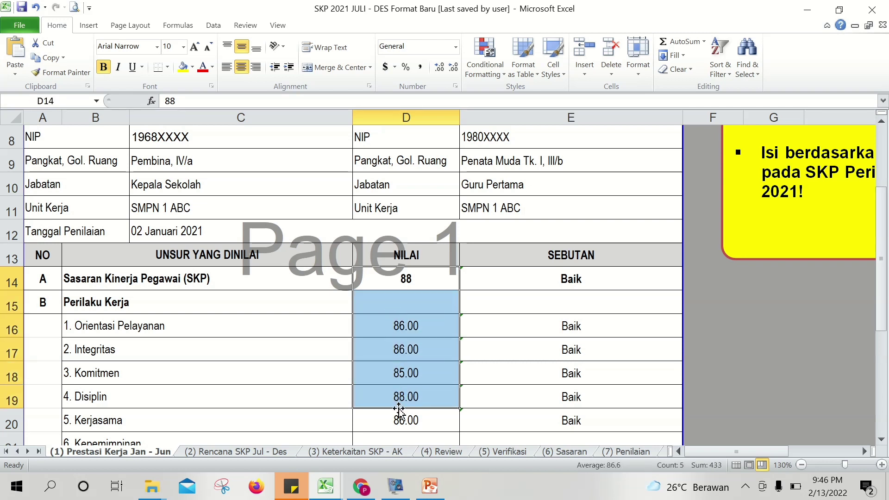
{"action": "left_click", "coordinate": [410, 379]}
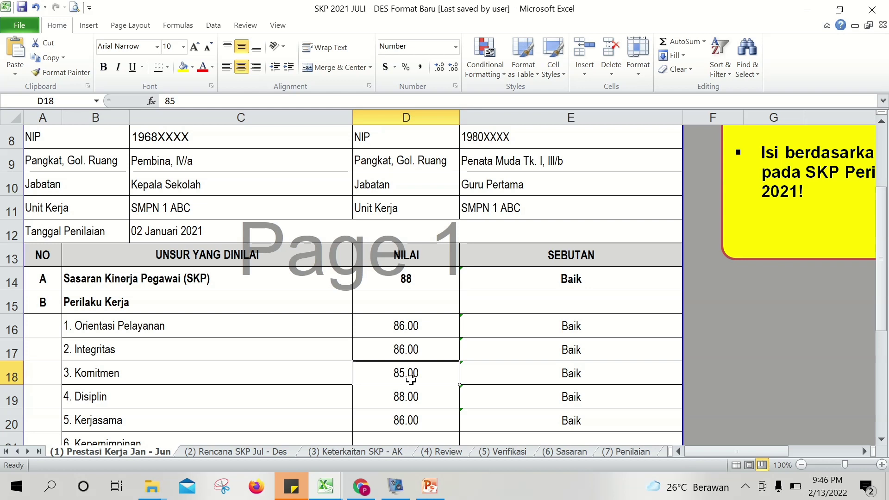
Go through the Nilai cells one by one from Sasaran Kinerja Pegawai (SKP) through the Perilaku Kerja aspects.
{"action": "left_click", "coordinate": [372, 280]}
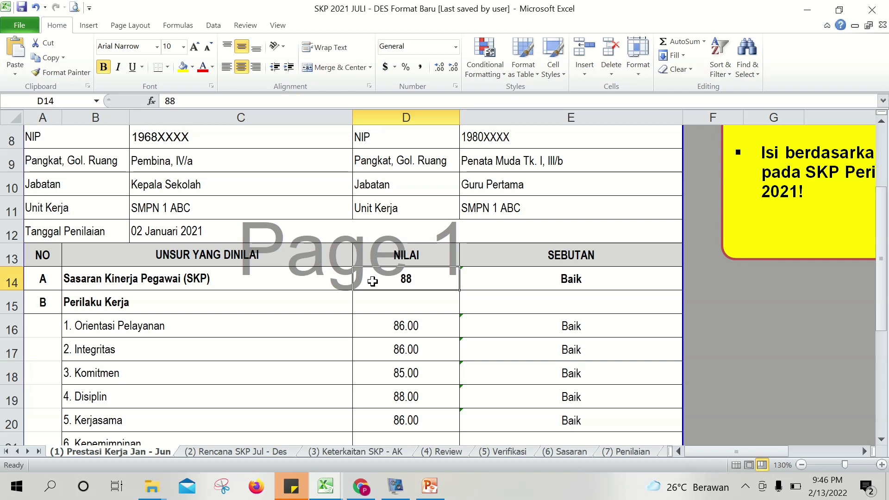
{"action": "key", "text": "Down"}
{"action": "key", "text": "Down"}
{"action": "key", "text": "Down"}
{"action": "key", "text": "Down"}
{"action": "key", "text": "Down"}
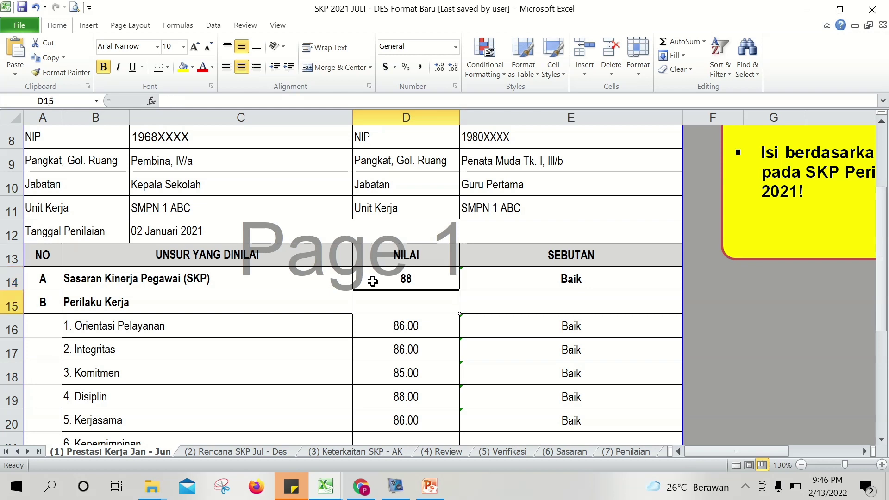
{"action": "key", "text": "Down"}
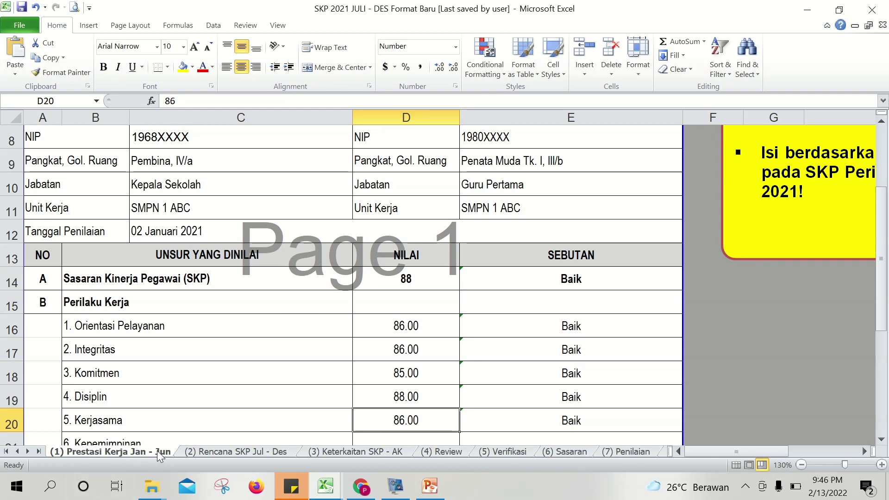
{"action": "left_click", "coordinate": [422, 285]}
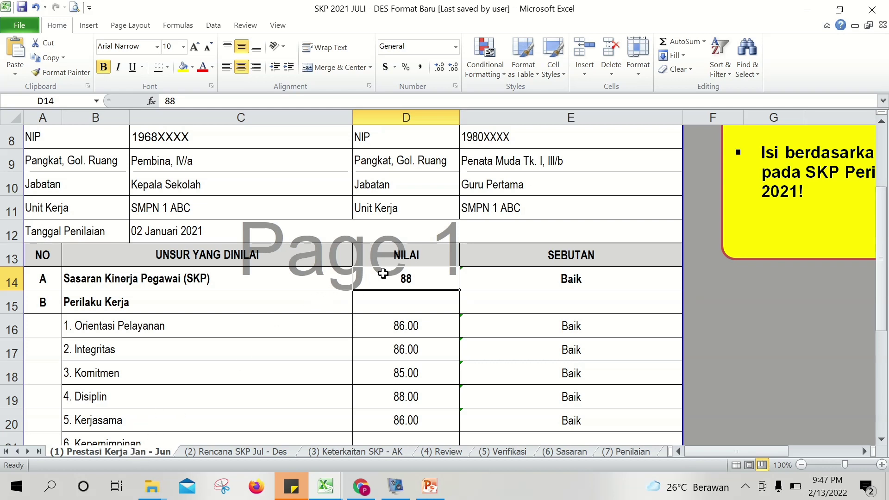
{"action": "key", "text": "Down"}
{"action": "key", "text": "Down"}
{"action": "key", "text": "Down"}
{"action": "key", "text": "Down"}
{"action": "key", "text": "Down"}
{"action": "key", "text": "Down"}
{"action": "key", "text": "Down"}
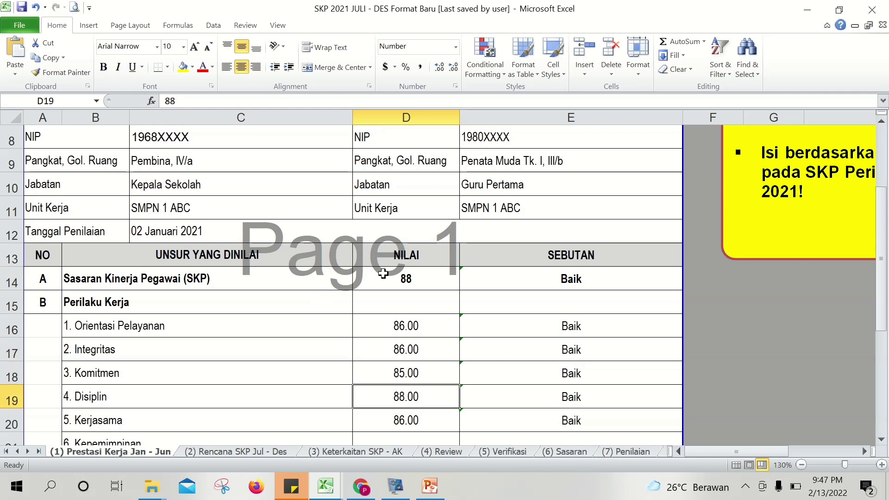
Check the Instansi line and the Nama entries under Pejabat Penilai and Pegawai Negeri Sipil Yang Dinilai.
{"action": "key", "text": "Up"}
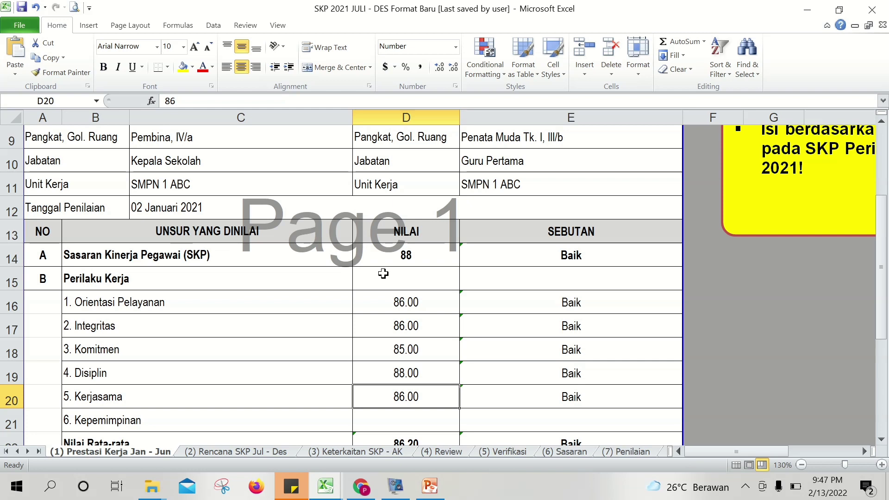
{"action": "key", "text": "Up"}
{"action": "key", "text": "Up"}
{"action": "key", "text": "Up"}
{"action": "key", "text": "Up"}
{"action": "key", "text": "Up"}
{"action": "key", "text": "Up"}
{"action": "key", "text": "Up"}
{"action": "key", "text": "Up"}
{"action": "key", "text": "Up"}
{"action": "key", "text": "Up"}
{"action": "key", "text": "Up"}
{"action": "key", "text": "Up"}
{"action": "key", "text": "Up"}
{"action": "key", "text": "Up"}
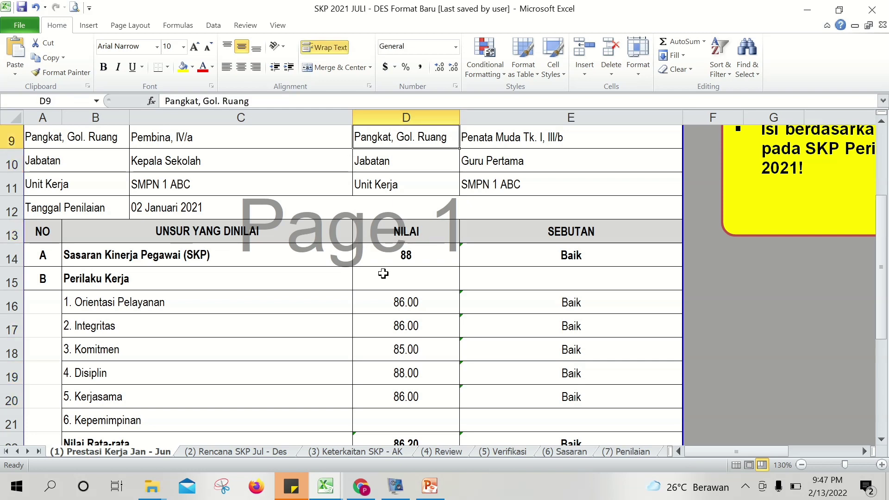
{"action": "key", "text": "Up"}
{"action": "key", "text": "Up"}
{"action": "key", "text": "Up"}
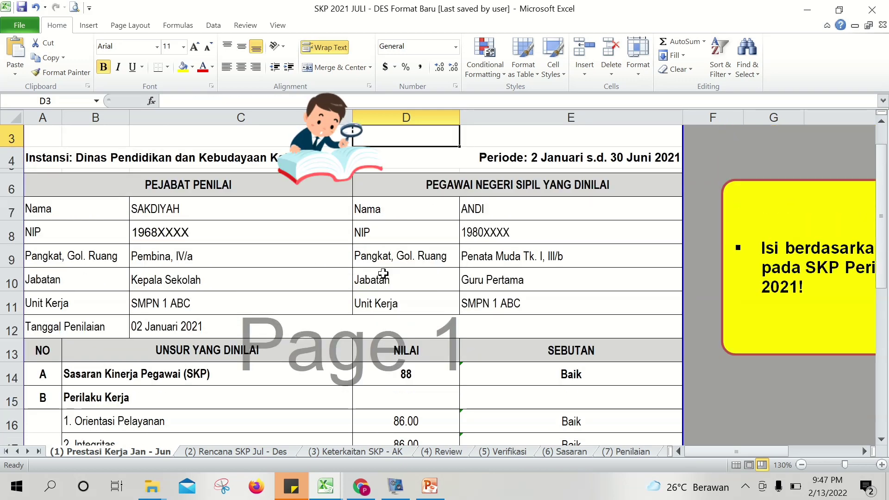
{"action": "key", "text": "Down"}
{"action": "key", "text": "Left"}
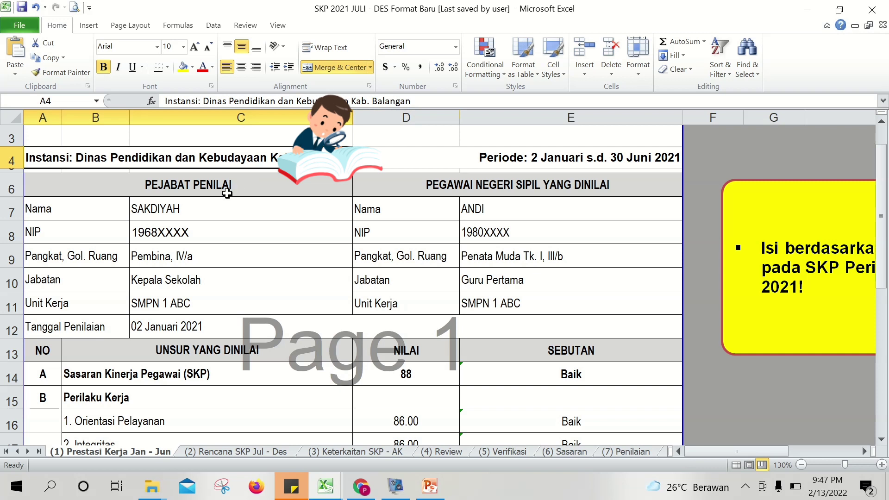
{"action": "left_click", "coordinate": [197, 206]}
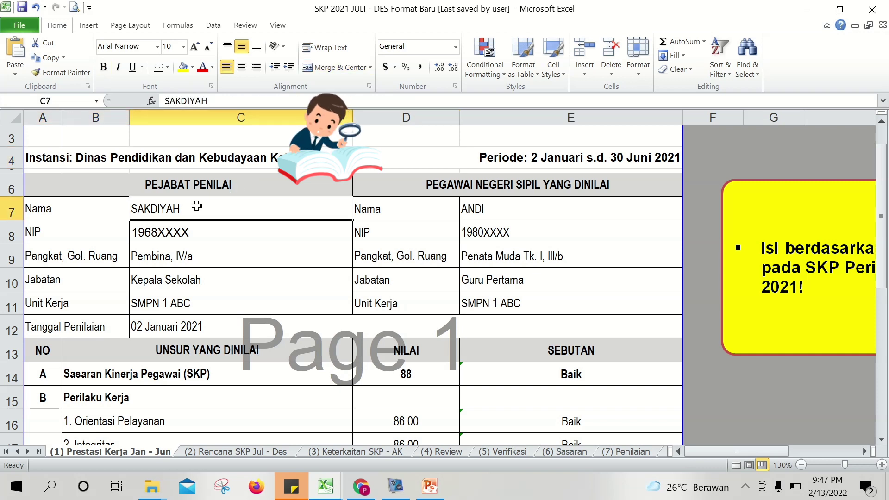
{"action": "left_click", "coordinate": [483, 209]}
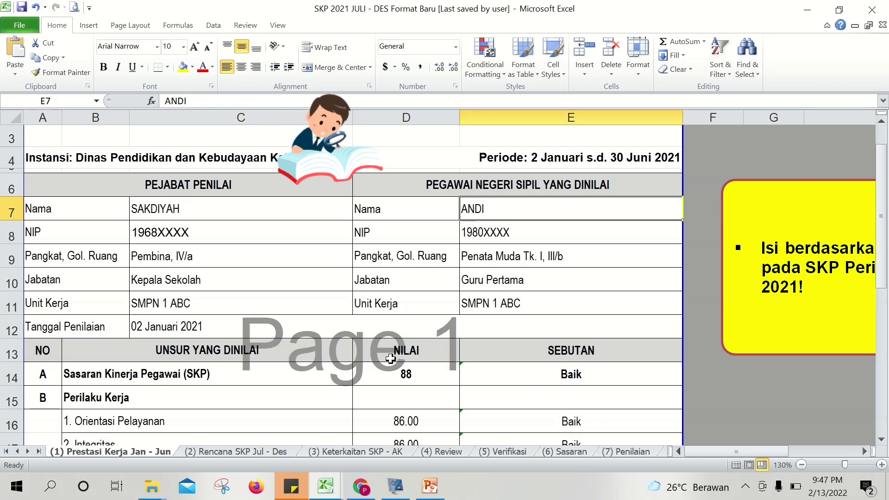
Return to the SKP 2021 JAN - JUNI Format Lama workbook and look up the evaluated employee's name on the Sasaran Kerja sheet.
{"action": "left_click", "coordinate": [320, 485]}
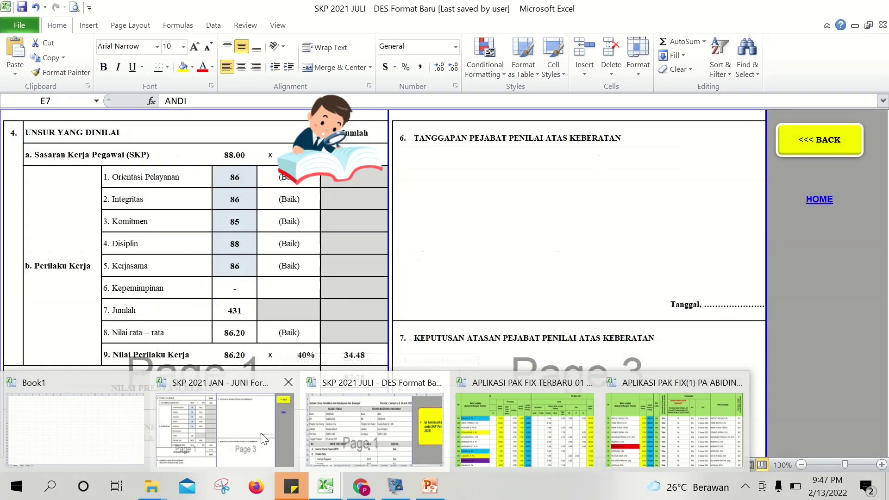
{"action": "left_click", "coordinate": [225, 431]}
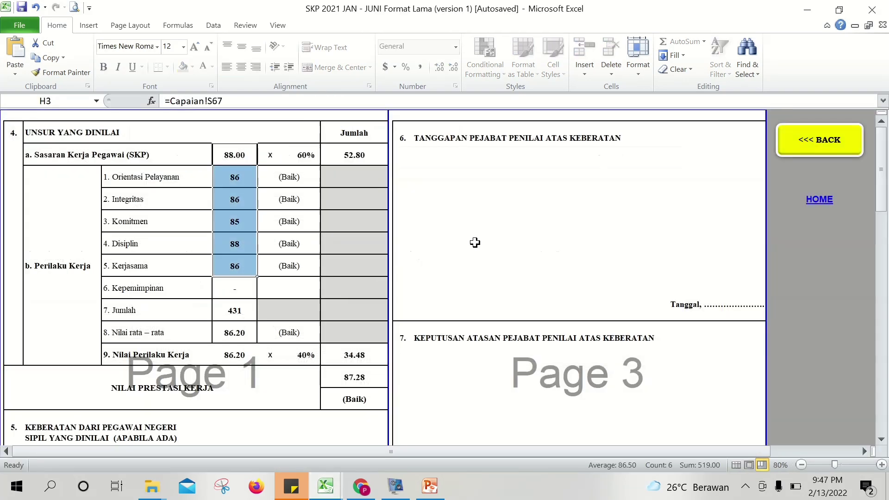
{"action": "left_click", "coordinate": [804, 154]}
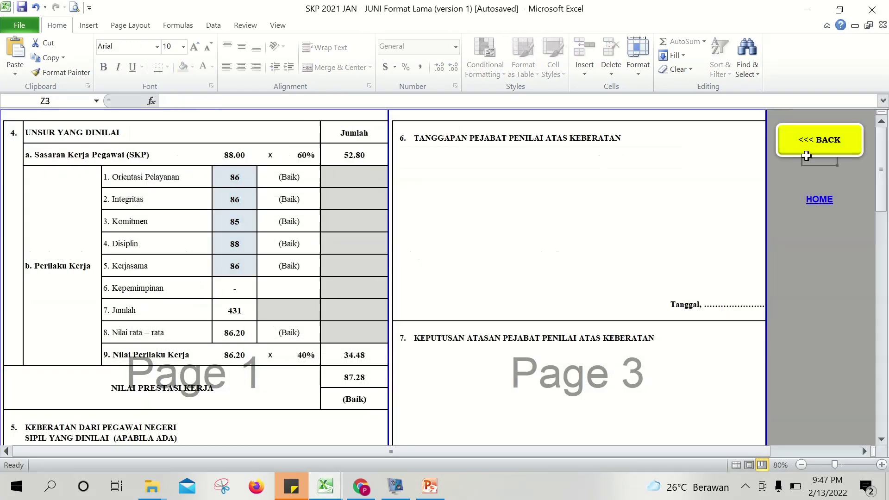
{"action": "left_click", "coordinate": [805, 155]}
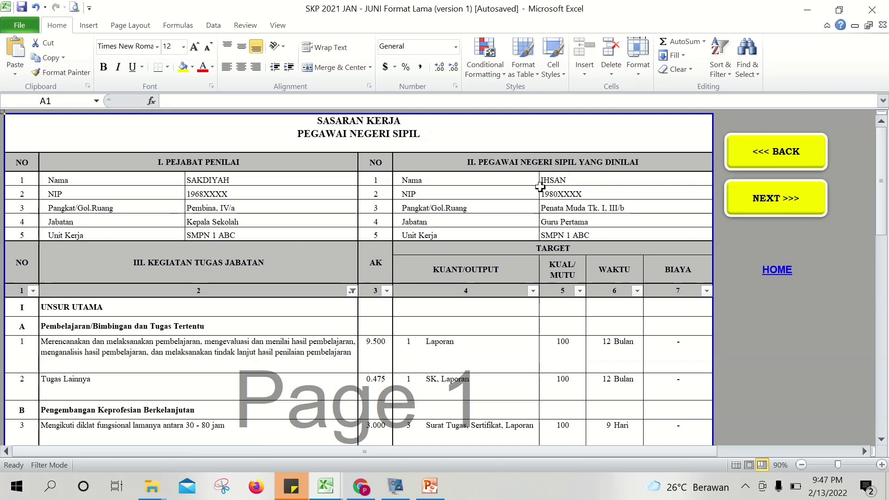
In the SKP 2021 JULI - DES Format Baru workbook, replace the evaluated employee's Nama with the name from the January–June workbook.
{"action": "mouse_move", "coordinate": [326, 486]}
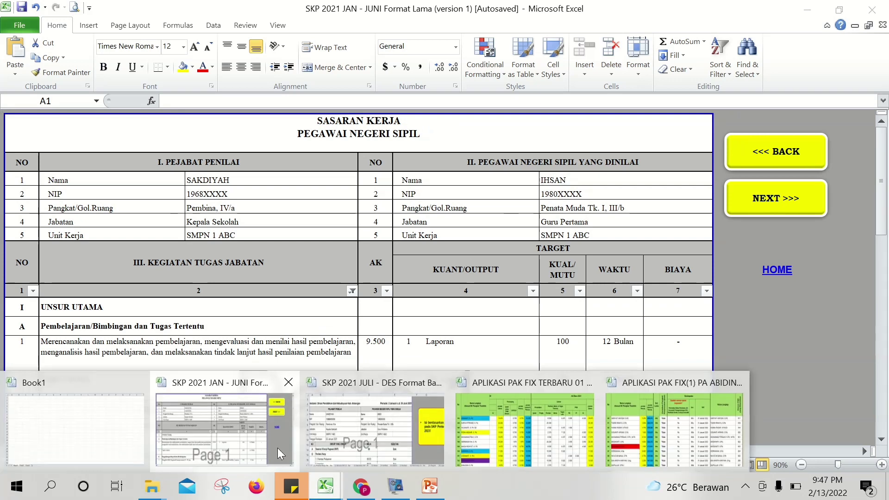
{"action": "left_click", "coordinate": [322, 432]}
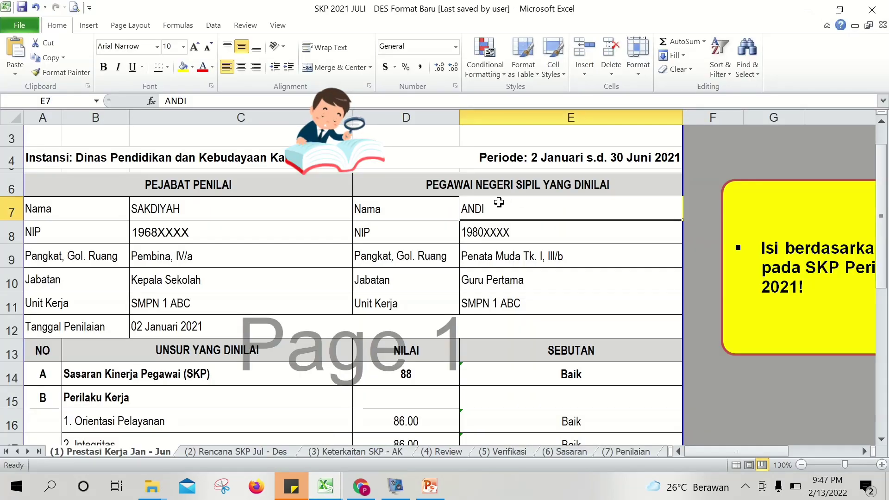
{"action": "type", "text": "IHSAN"}
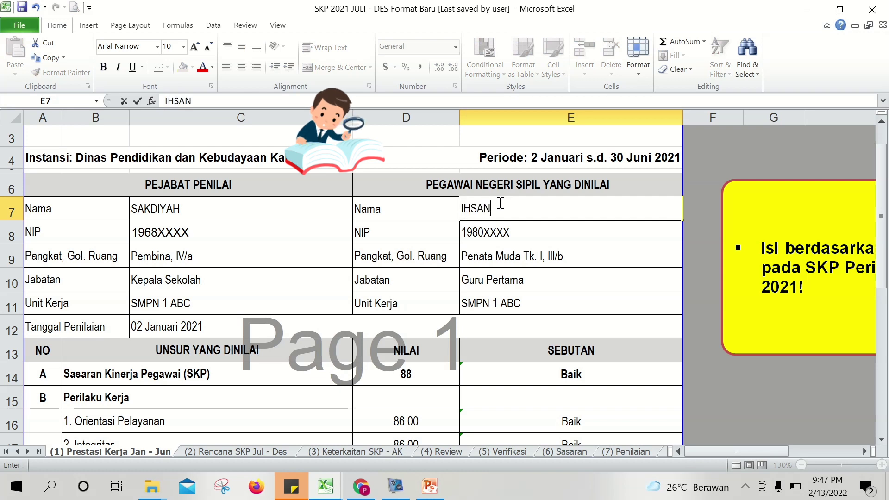
{"action": "key", "text": "Return"}
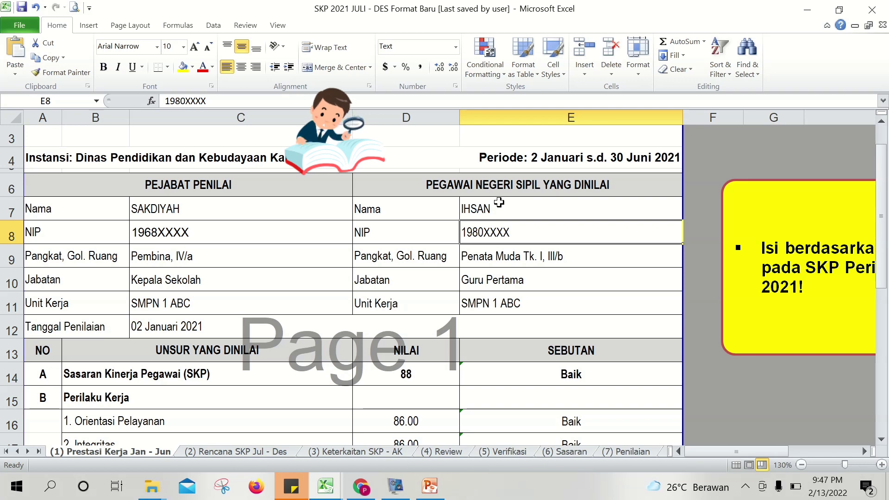
Compare the identity details with the SKP 2021 JAN - JUNI workbook and check the evaluated employee's Pangkat, Gol. Ruang and Jabatan.
{"action": "mouse_move", "coordinate": [326, 486]}
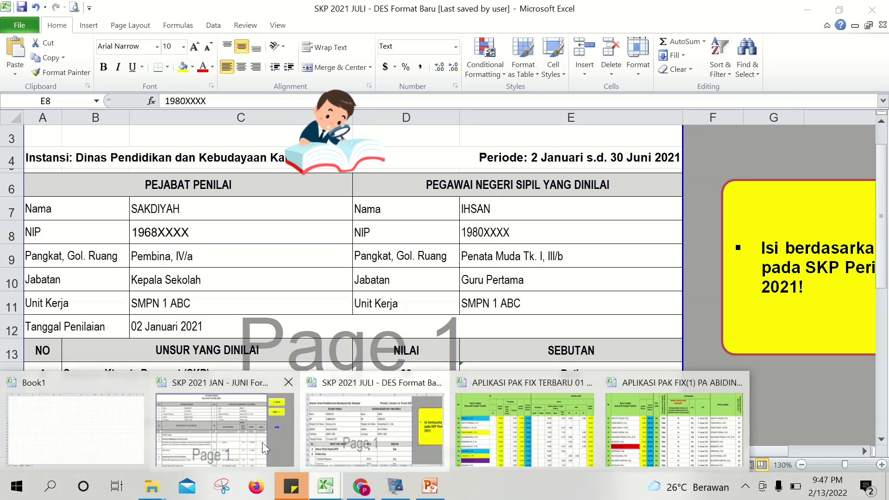
{"action": "left_click", "coordinate": [262, 442]}
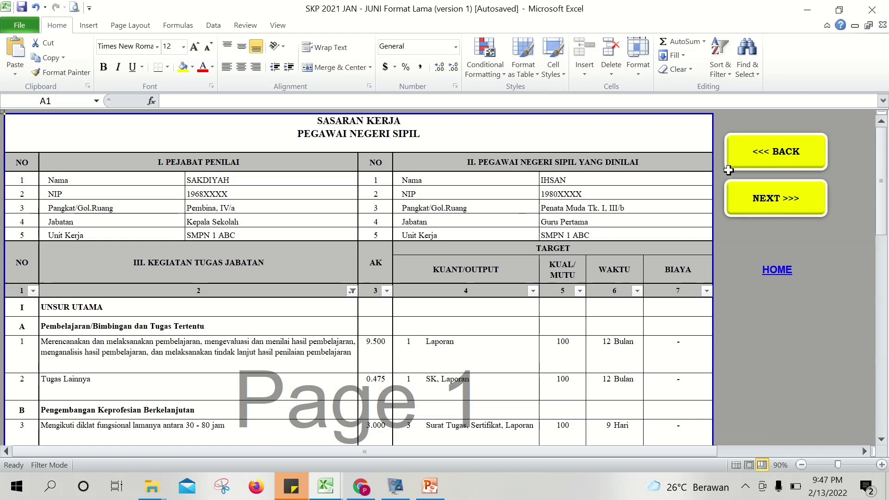
{"action": "mouse_move", "coordinate": [326, 486]}
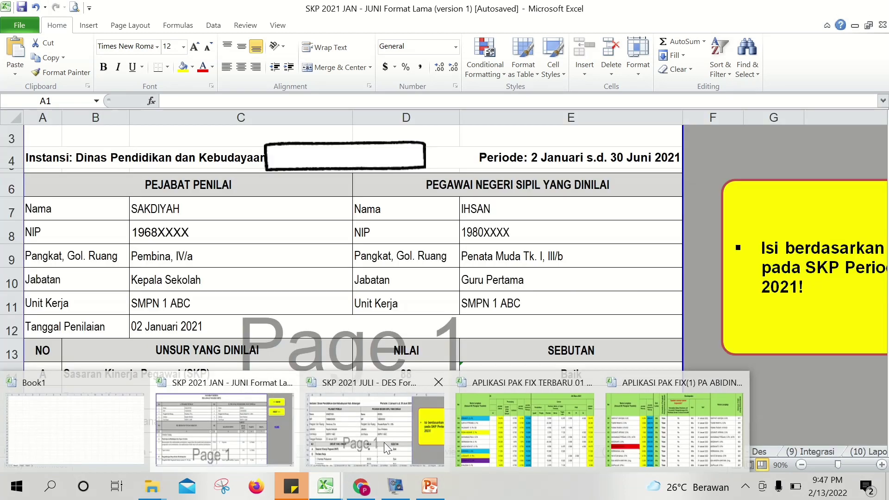
{"action": "left_click", "coordinate": [384, 443]}
{"action": "left_click", "coordinate": [474, 260]}
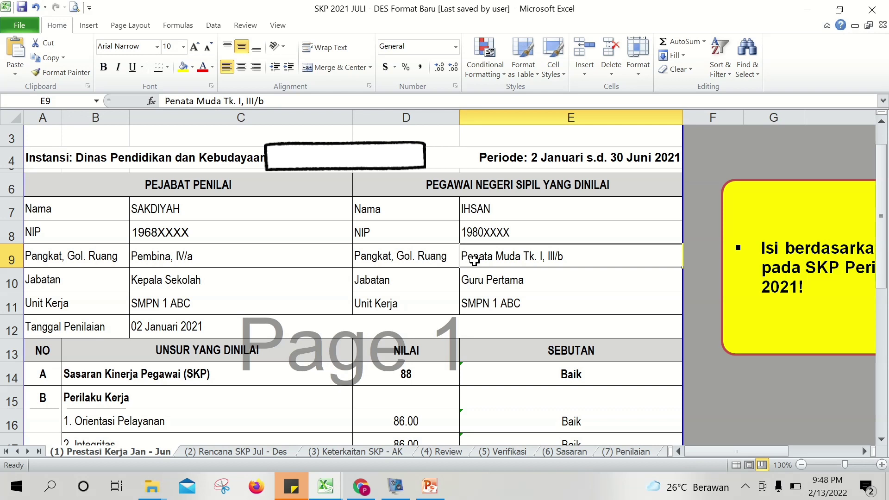
{"action": "key", "text": "Down"}
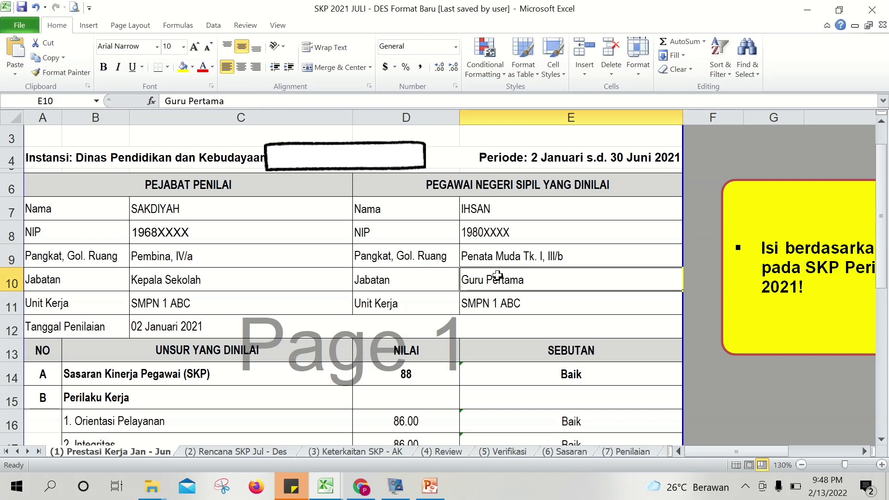
{"action": "left_click", "coordinate": [549, 259]}
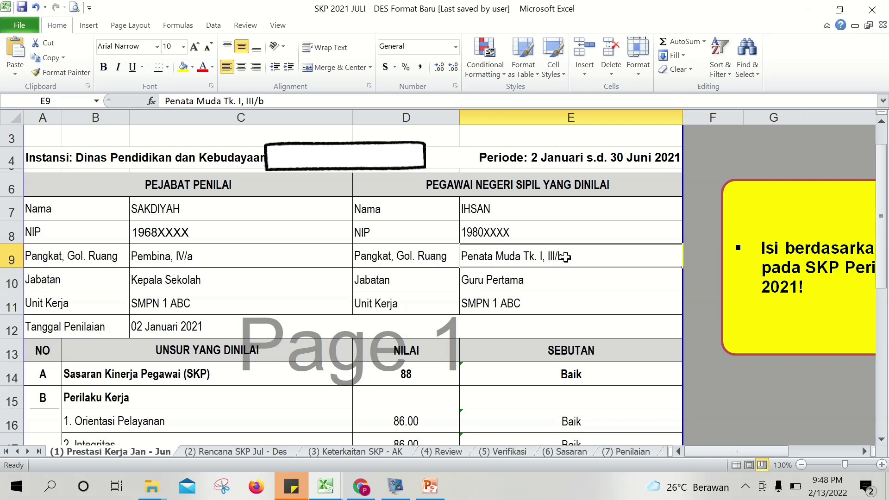
Check the evaluated employee's Jabatan and Unit Kerja, the Pejabat Penilai's identity entries and the Tanggal Penilaian.
{"action": "left_click", "coordinate": [537, 283]}
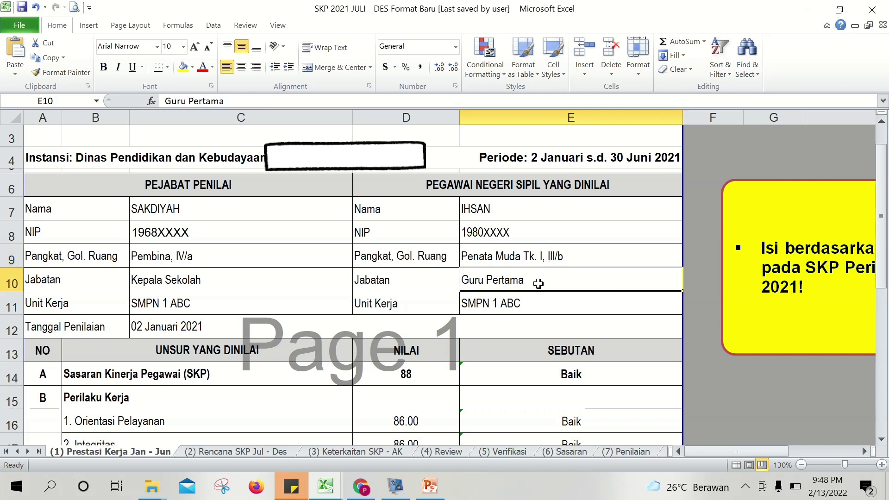
{"action": "left_click", "coordinate": [503, 309]}
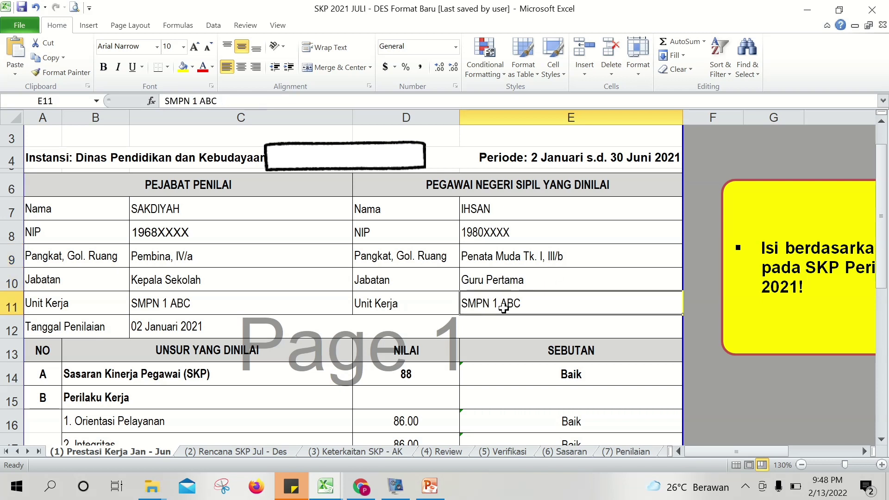
{"action": "left_click", "coordinate": [218, 203]}
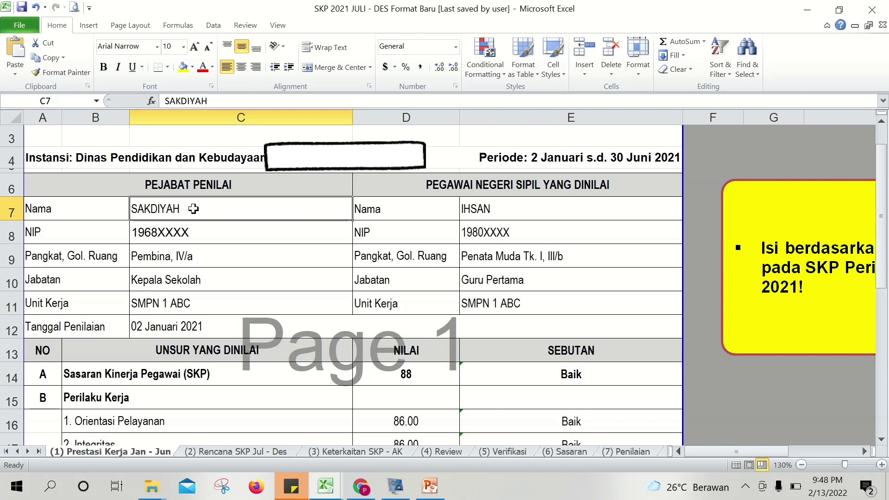
{"action": "left_click", "coordinate": [193, 232]}
{"action": "left_click", "coordinate": [194, 256]}
{"action": "left_click", "coordinate": [194, 279]}
{"action": "left_click", "coordinate": [195, 303]}
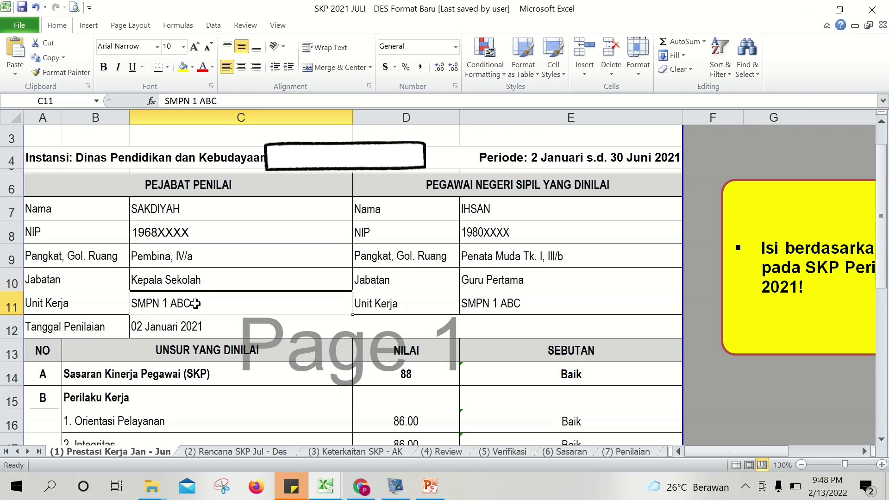
{"action": "left_click", "coordinate": [198, 326]}
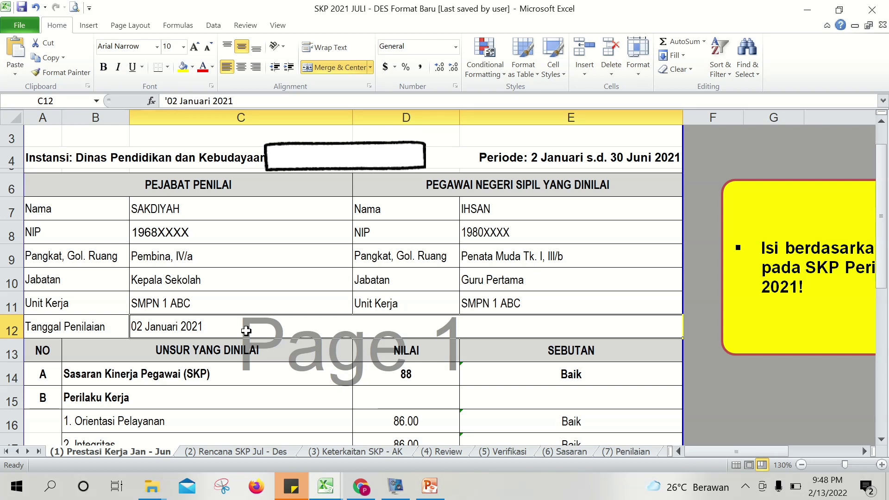
{"action": "key", "text": "Down"}
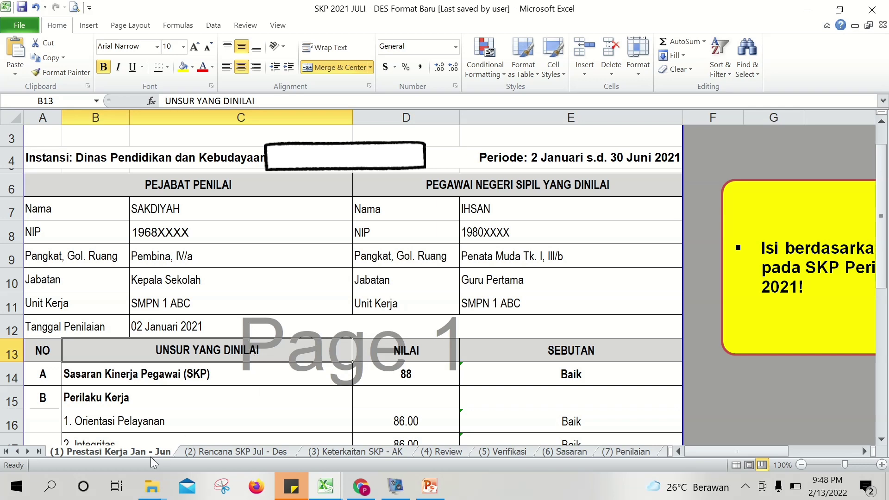
On the Rencana SKP Jul - Des sheet, check the Periode and the Nama, NIP, Pangkat and Jabatan under Pegawai Yang Dinilai.
{"action": "left_click", "coordinate": [234, 451]}
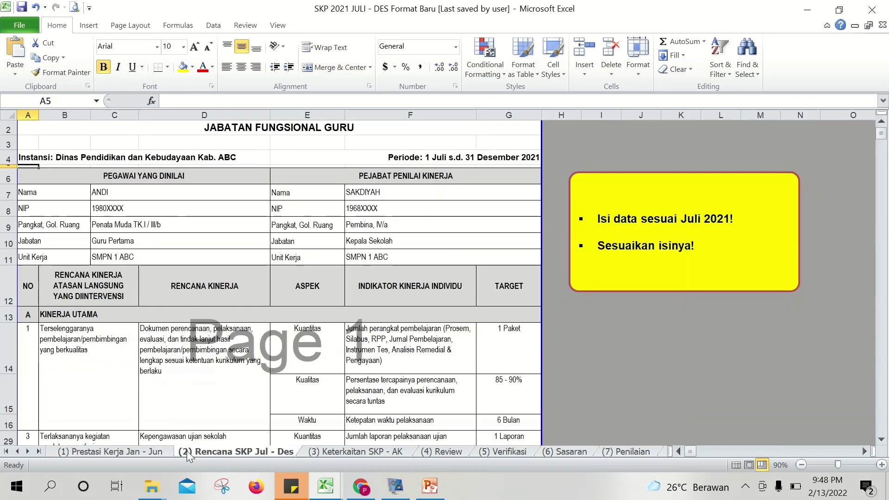
{"action": "left_click", "coordinate": [206, 194]}
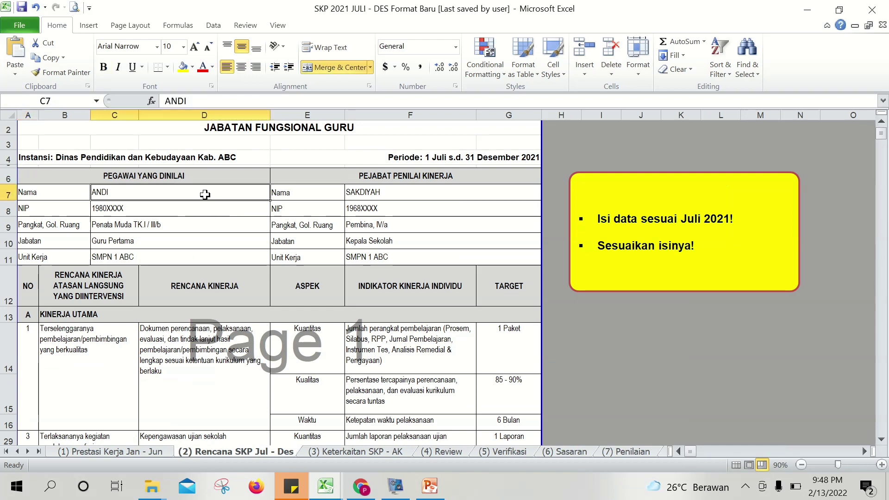
{"action": "left_click", "coordinate": [211, 205]}
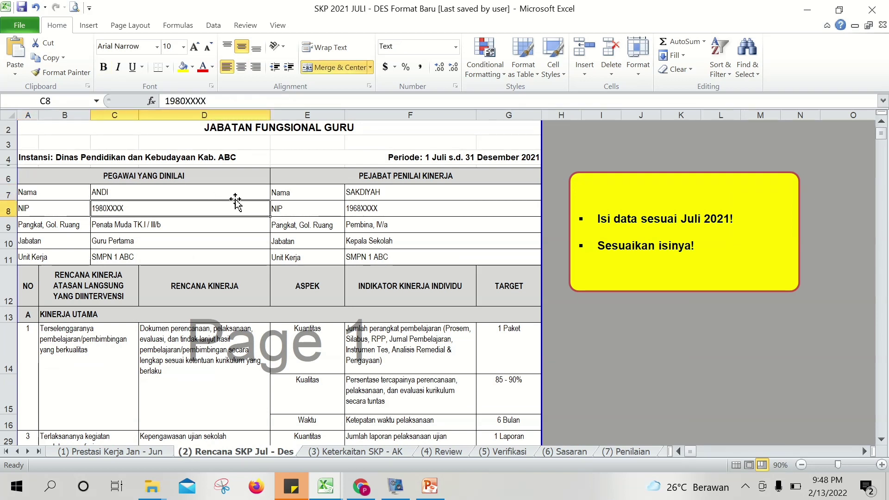
{"action": "left_click", "coordinate": [382, 157]}
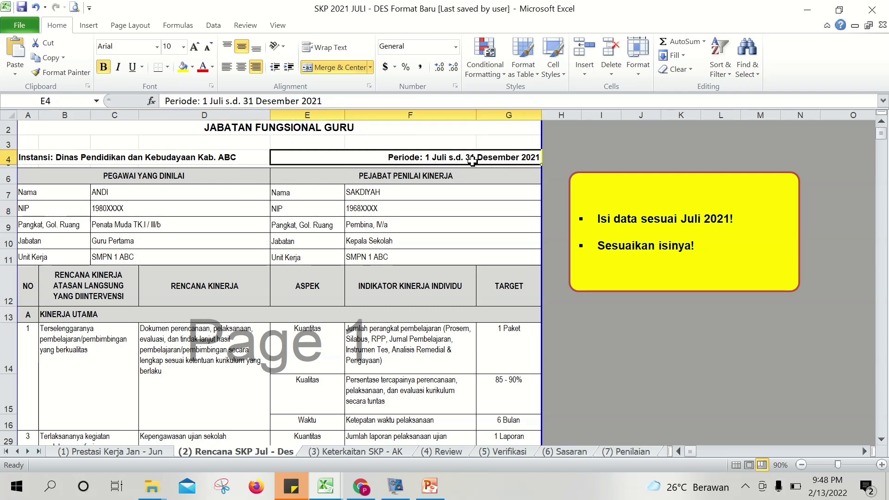
{"action": "left_click", "coordinate": [173, 191]}
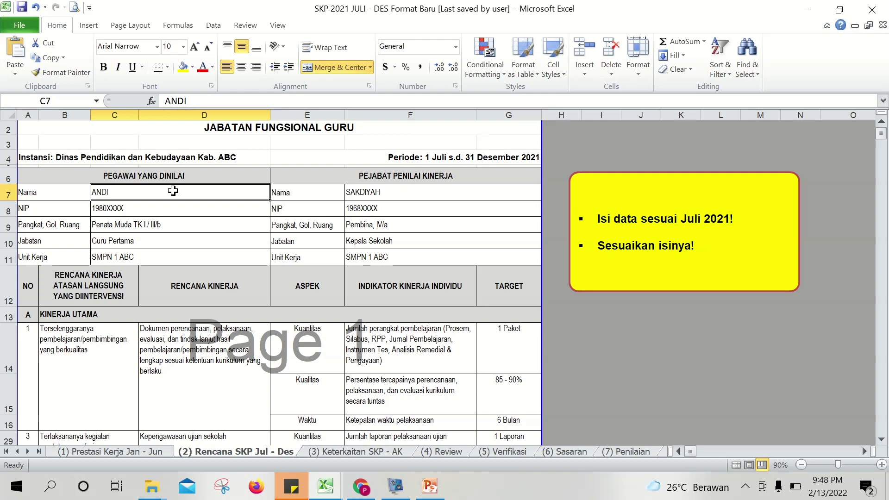
{"action": "left_click", "coordinate": [172, 205]}
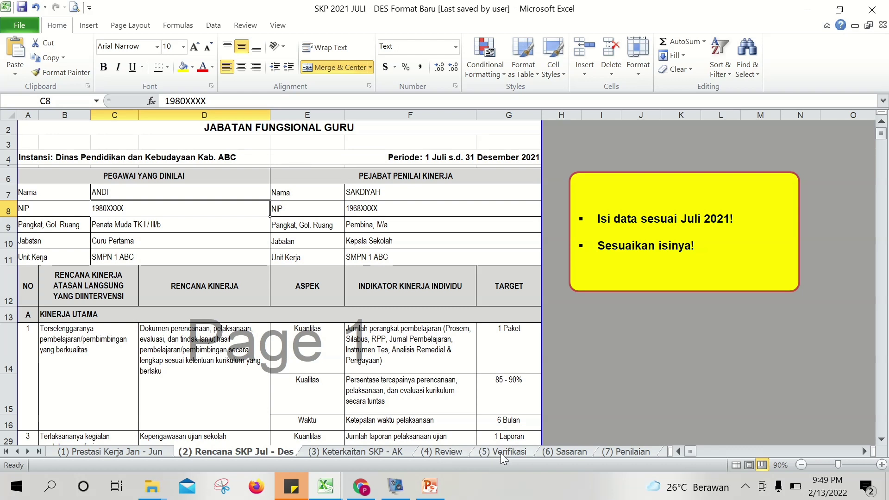
{"action": "left_click", "coordinate": [171, 223]}
{"action": "left_click", "coordinate": [151, 239]}
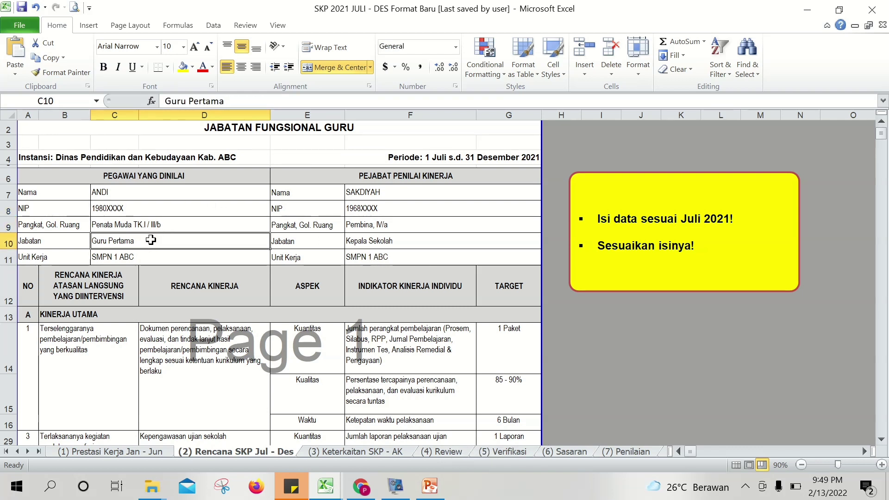
Check the Nama, NIP, Pangkat and Unit Kerja entries under Pejabat Penilai Kinerja.
{"action": "left_click", "coordinate": [376, 192]}
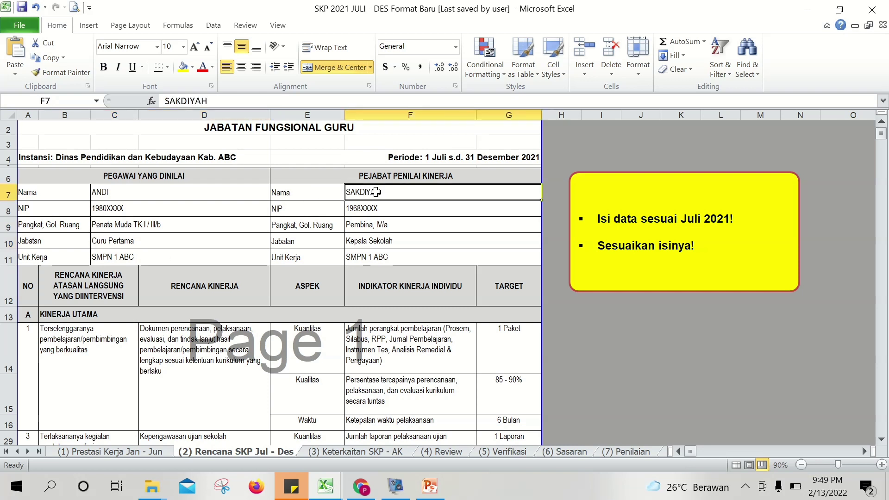
{"action": "left_click", "coordinate": [377, 209]}
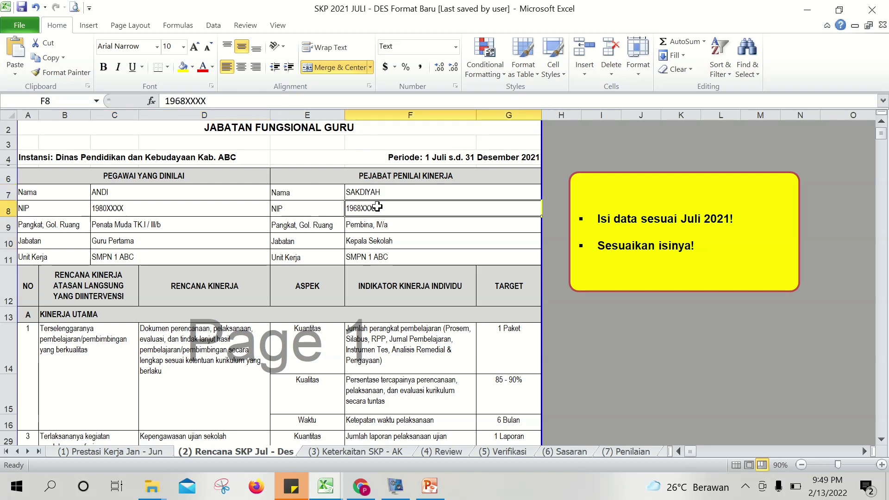
{"action": "left_click", "coordinate": [377, 221]}
{"action": "left_click", "coordinate": [381, 254]}
Review the first Kinerja Utama item across the supervisor's plan, Rencana Kinerja, Aspek, Indikator Kinerja Individu and Target columns.
{"action": "left_click", "coordinate": [87, 285]}
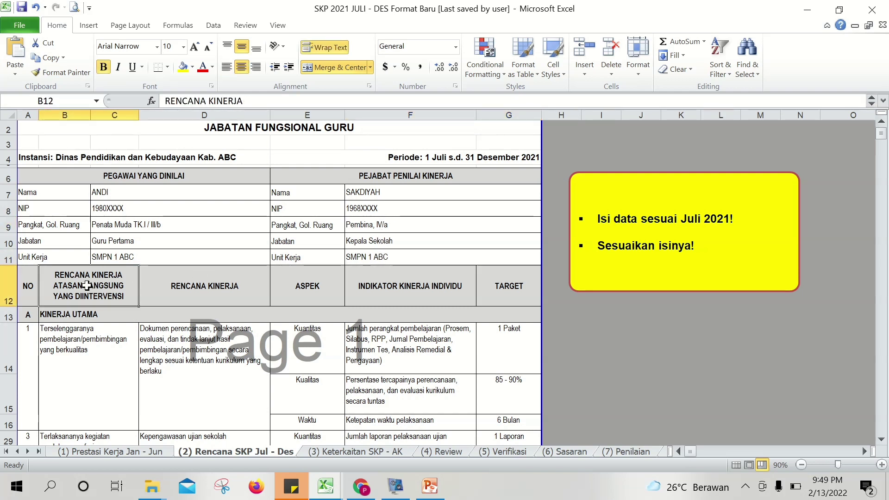
{"action": "left_click", "coordinate": [110, 335]}
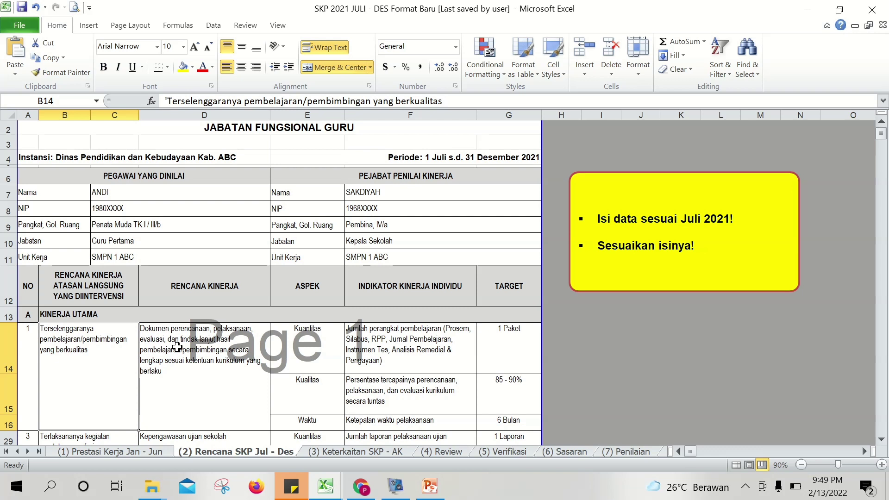
{"action": "left_click", "coordinate": [177, 347]}
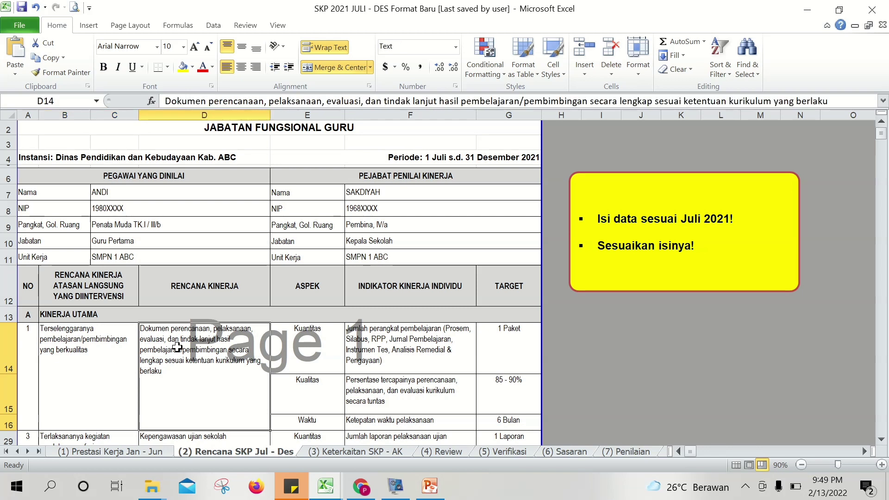
{"action": "left_click", "coordinate": [308, 342]}
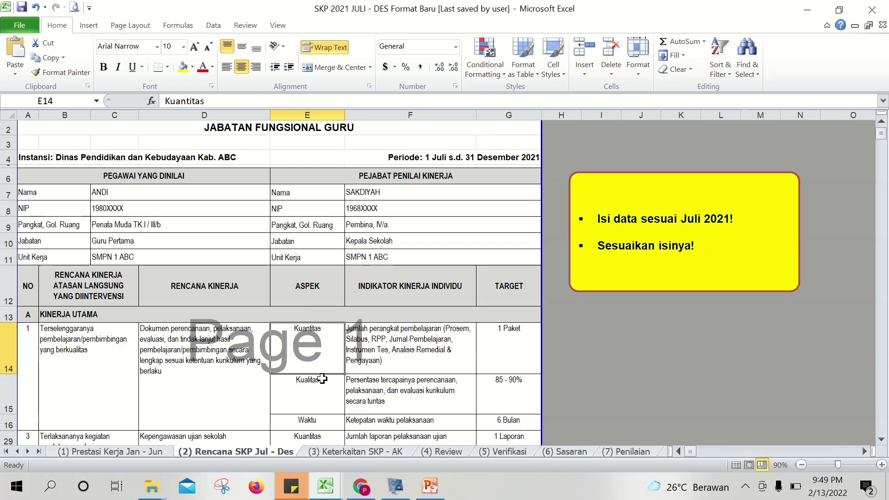
{"action": "left_click", "coordinate": [406, 357]}
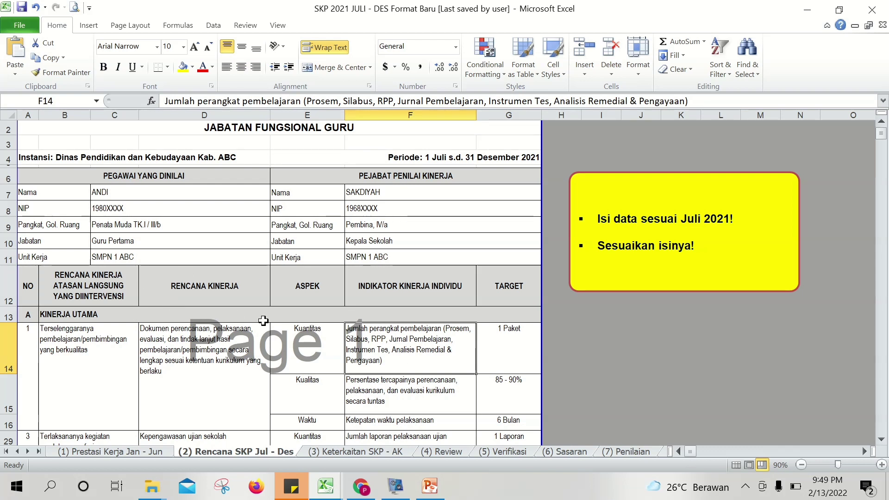
{"action": "left_click", "coordinate": [506, 354]}
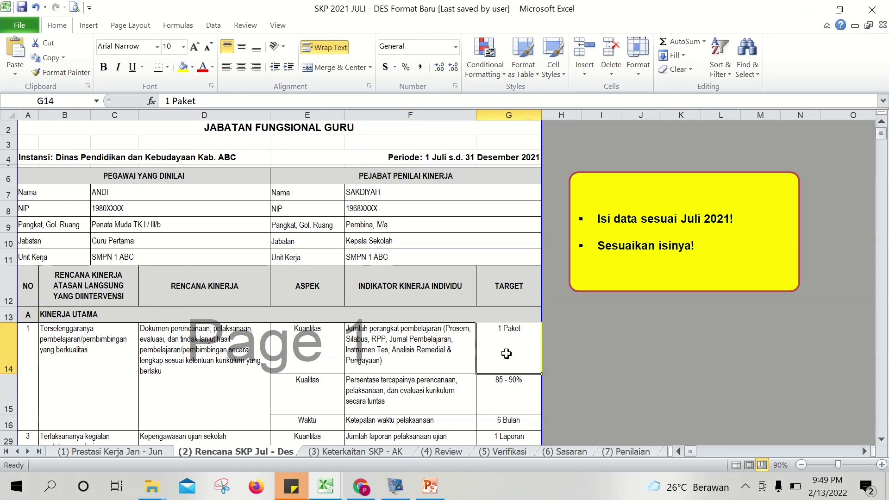
Look through the remaining Kinerja Utama rows down to the Kinerja Tambahan section, and return to the first Rencana Kinerja entry.
{"action": "key", "text": "Down"}
{"action": "key", "text": "Down"}
{"action": "key", "text": "Down"}
{"action": "key", "text": "Down"}
{"action": "key", "text": "Down"}
{"action": "key", "text": "Down"}
{"action": "key", "text": "Down"}
{"action": "key", "text": "Down"}
{"action": "key", "text": "Down"}
{"action": "key", "text": "Down"}
{"action": "key", "text": "Down"}
{"action": "key", "text": "Down"}
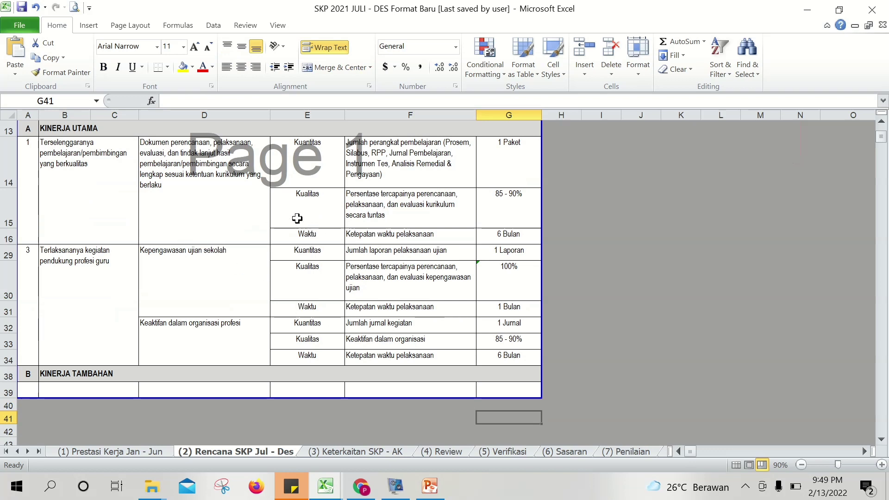
{"action": "left_click", "coordinate": [233, 211]}
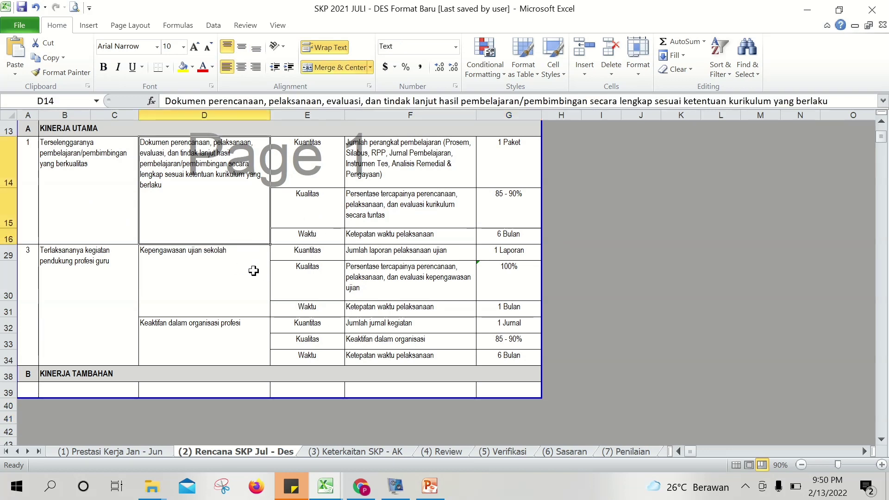
On the Keterkaitan SKP - AK sheet, check the formulas behind both Nama entries and the first Rencana Kinerja text.
{"action": "left_click", "coordinate": [348, 451]}
{"action": "left_click", "coordinate": [350, 264]}
{"action": "key", "text": "Up"}
{"action": "left_click", "coordinate": [246, 129]}
{"action": "key", "text": "Up"}
{"action": "key", "text": "Up"}
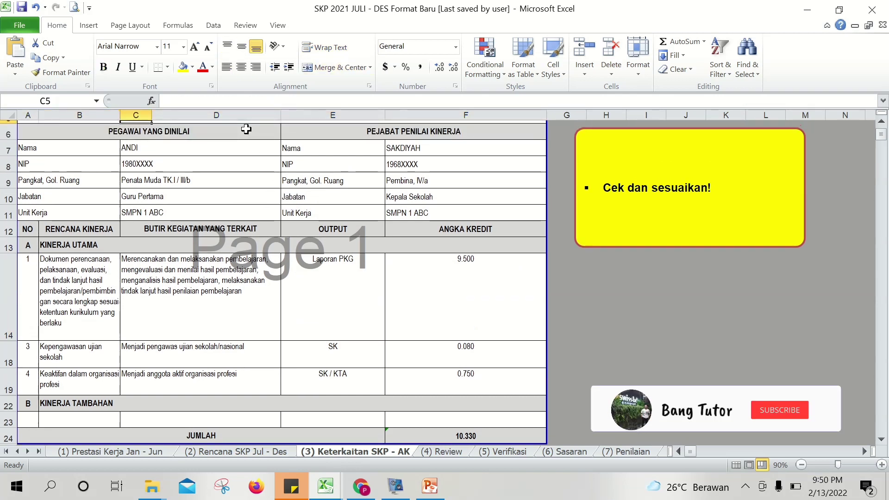
{"action": "left_click", "coordinate": [202, 146]}
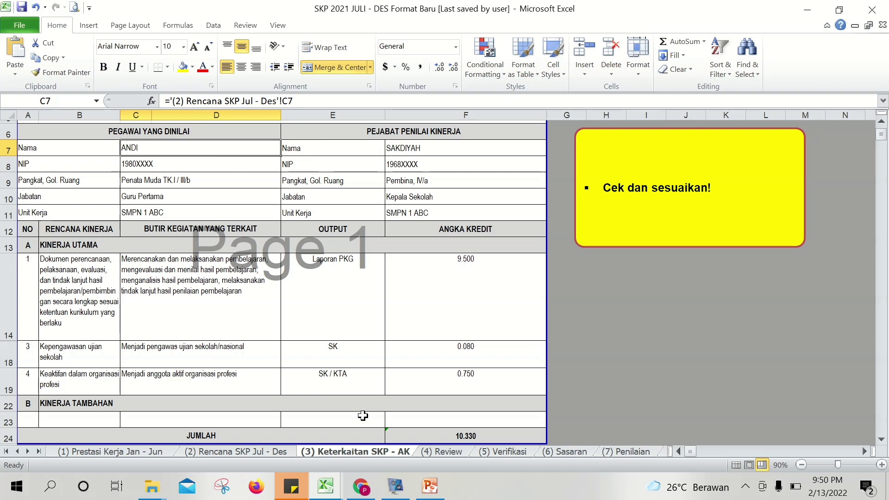
{"action": "left_click", "coordinate": [441, 152]}
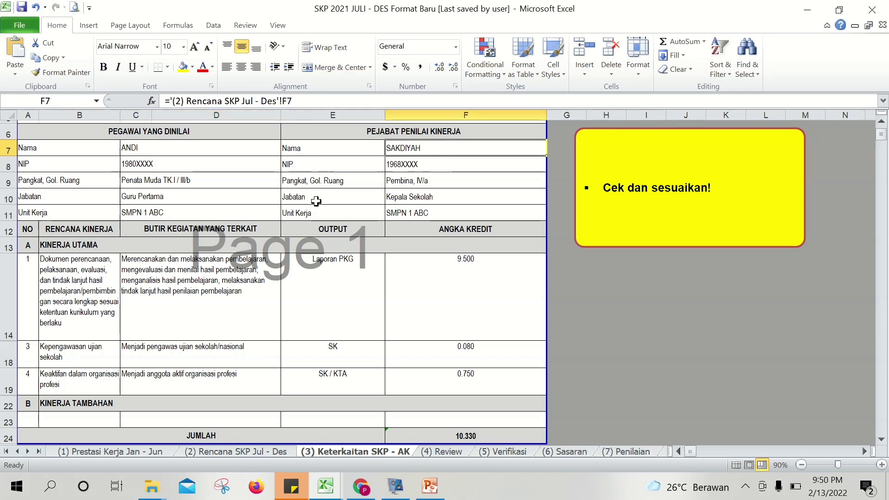
{"action": "left_click", "coordinate": [105, 276]}
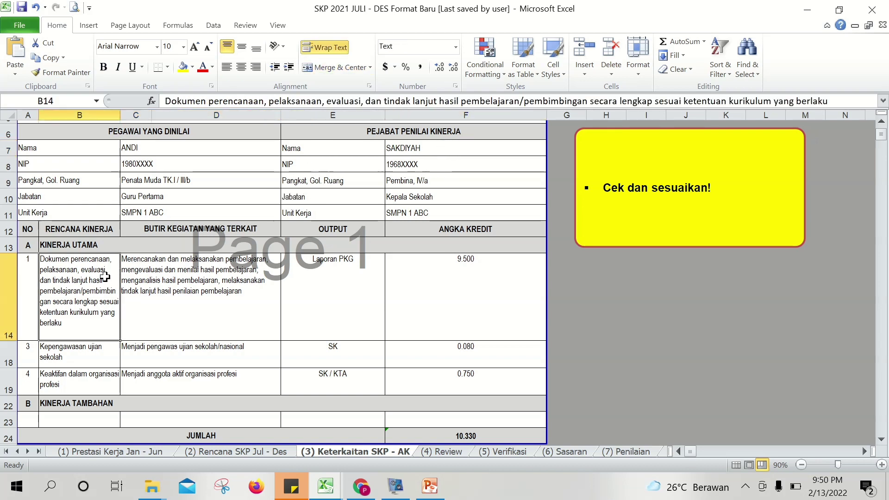
Go past the Penilaian sheet to Nilai Kinerja Jul - Des and examine the Nilai column from Sasaran Kinerja Pegawai down to Nilai Rata-rata.
{"action": "left_click", "coordinate": [626, 451]}
{"action": "left_click", "coordinate": [40, 451]}
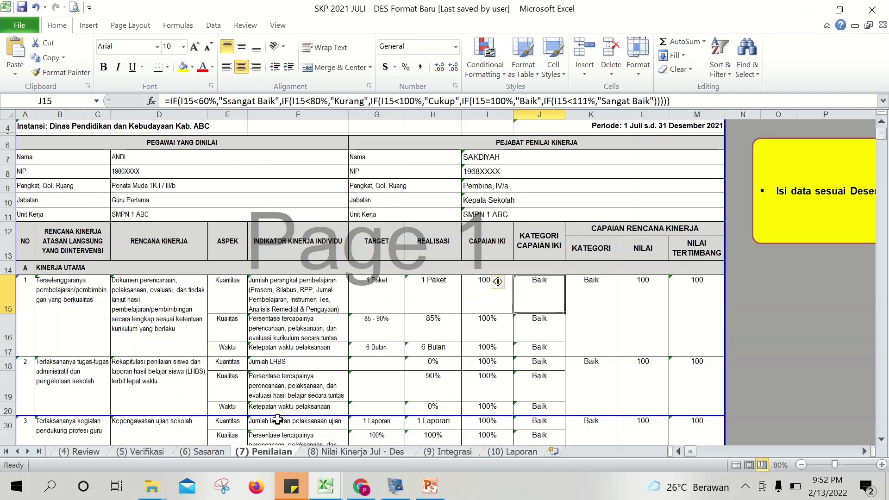
{"action": "left_click", "coordinate": [327, 451]}
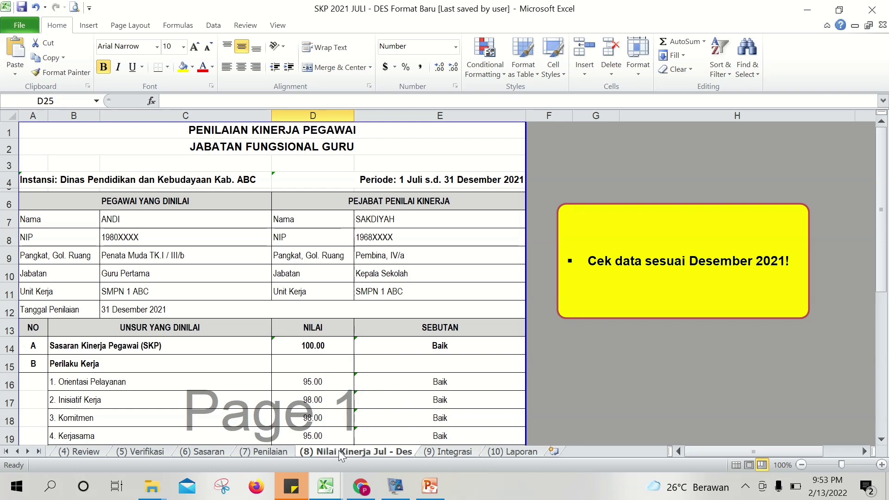
{"action": "left_click", "coordinate": [300, 343]}
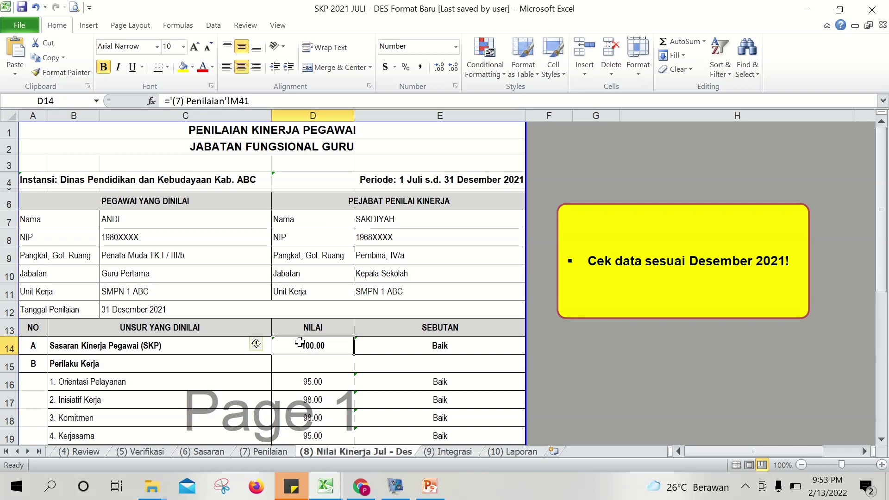
{"action": "key", "text": "Down"}
{"action": "key", "text": "Down"}
{"action": "key", "text": "Down"}
{"action": "key", "text": "Down"}
{"action": "key", "text": "Down"}
{"action": "key", "text": "Down"}
{"action": "key", "text": "Down"}
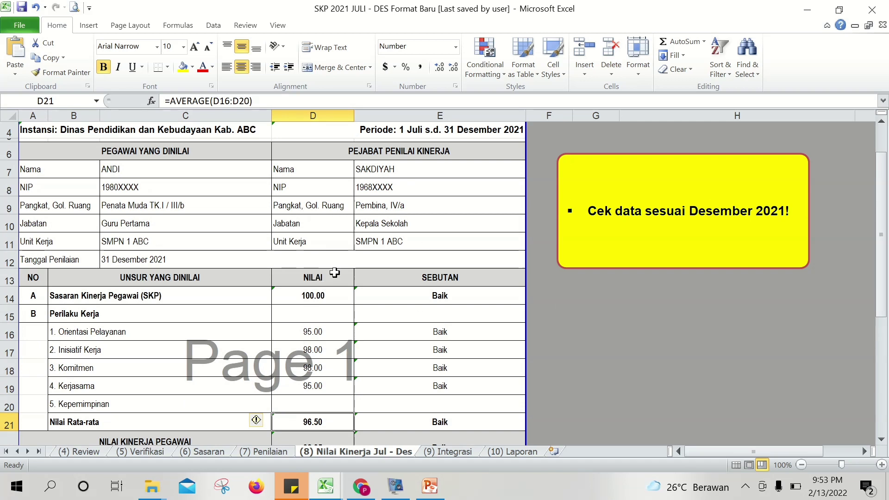
Check the Orientasi Pelayanan score and the linked Nama entries of the evaluated employee and the Pejabat Penilai Kinerja.
{"action": "left_click", "coordinate": [333, 331]}
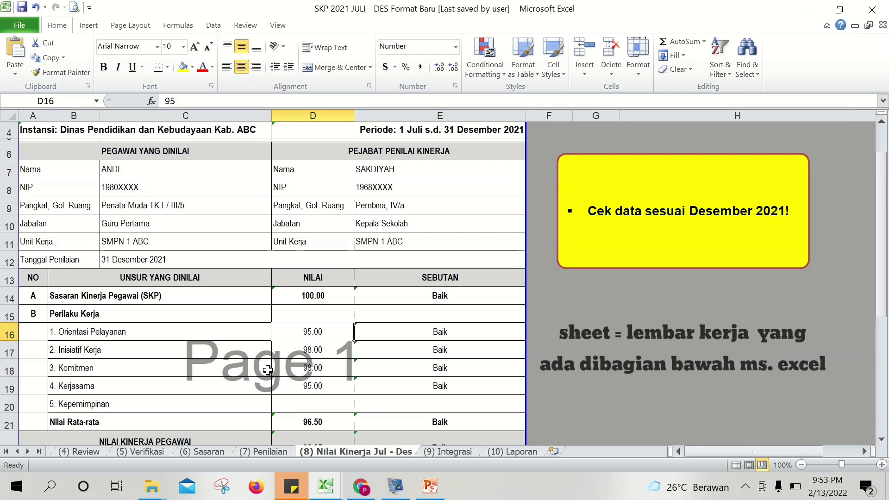
{"action": "left_click", "coordinate": [191, 171]}
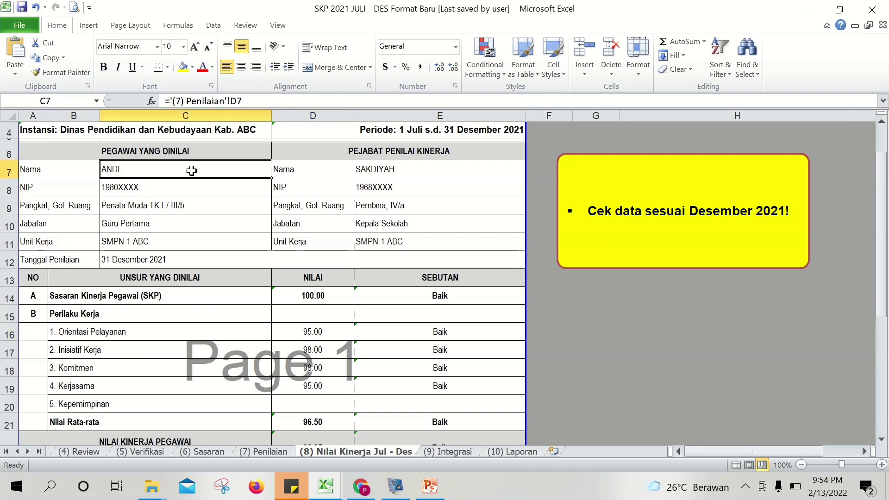
{"action": "left_click", "coordinate": [365, 170]}
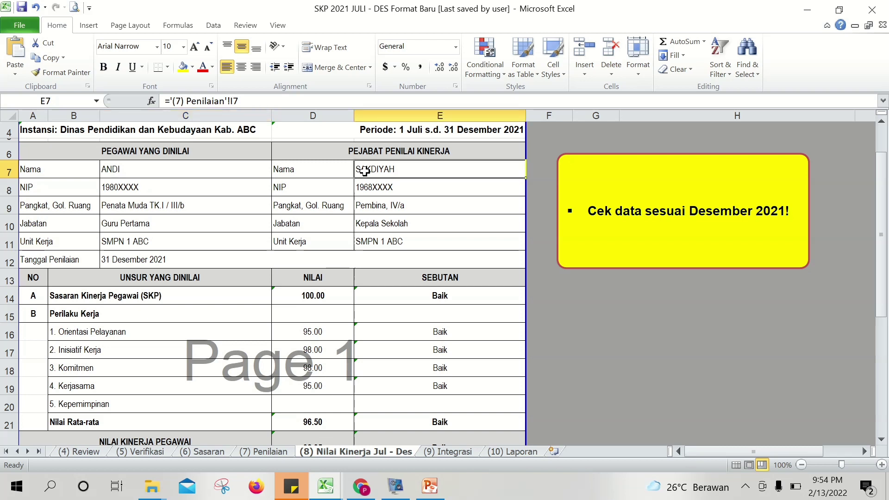
{"action": "left_click", "coordinate": [178, 174]}
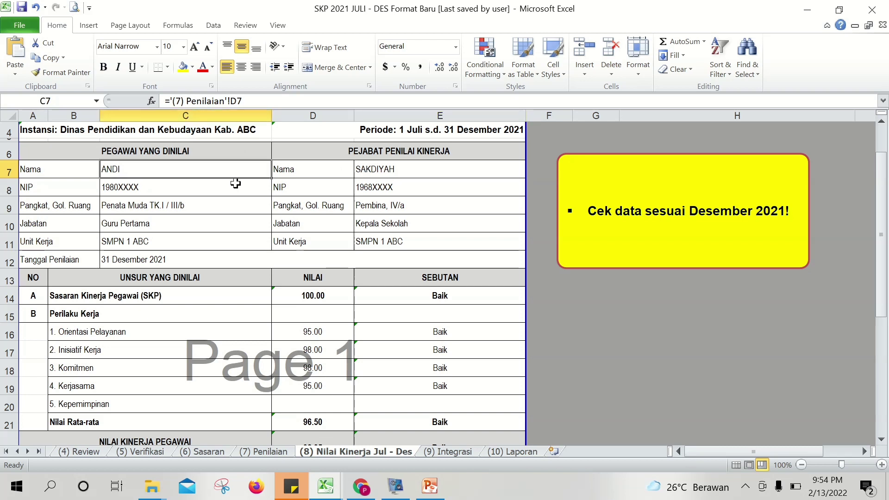
Check the cell contents behind the Pejabat Penilai Kinerja's Nama, the Sasaran Kinerja Pegawai score and the Orientasi Pelayanan score.
{"action": "left_click", "coordinate": [384, 178]}
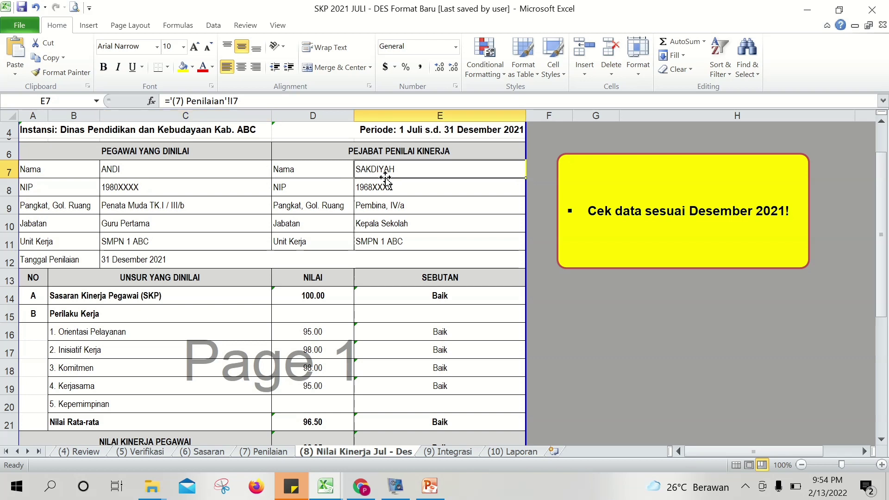
{"action": "left_click", "coordinate": [330, 297]}
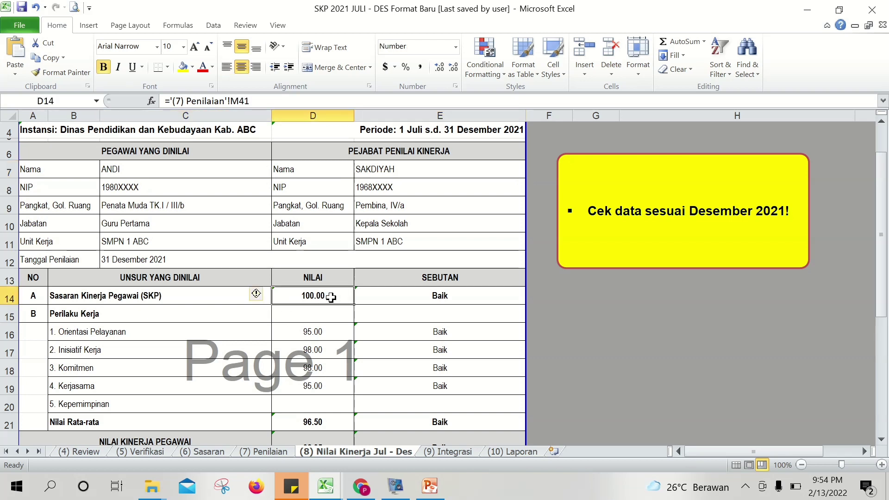
{"action": "left_click", "coordinate": [324, 333]}
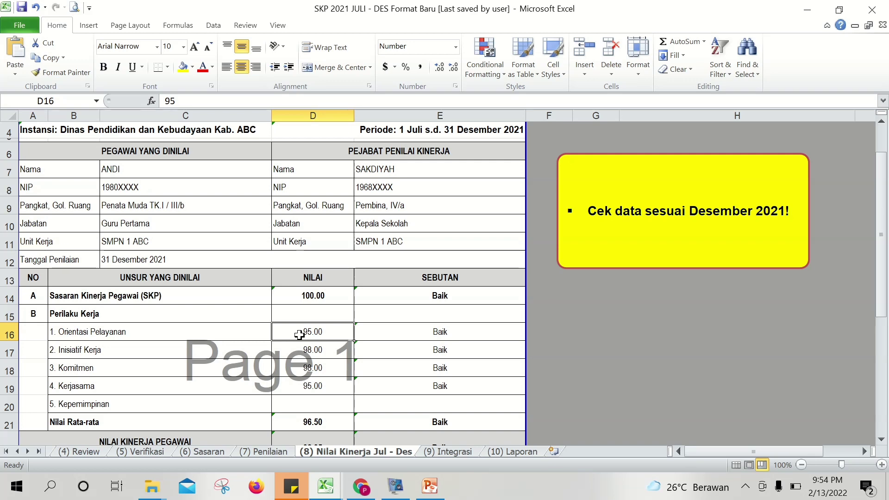
Look over the Nilai Kinerja Jul - Des sheet from its title down through the identity rows to the Perilaku Kerja scores.
{"action": "key", "text": "Up"}
{"action": "key", "text": "Up"}
{"action": "key", "text": "Up"}
{"action": "key", "text": "Up"}
{"action": "key", "text": "Up"}
{"action": "key", "text": "Up"}
{"action": "key", "text": "Up"}
{"action": "key", "text": "Up"}
{"action": "key", "text": "Up"}
{"action": "key", "text": "Up"}
{"action": "key", "text": "Up"}
{"action": "key", "text": "Up"}
{"action": "key", "text": "Up"}
{"action": "key", "text": "Up"}
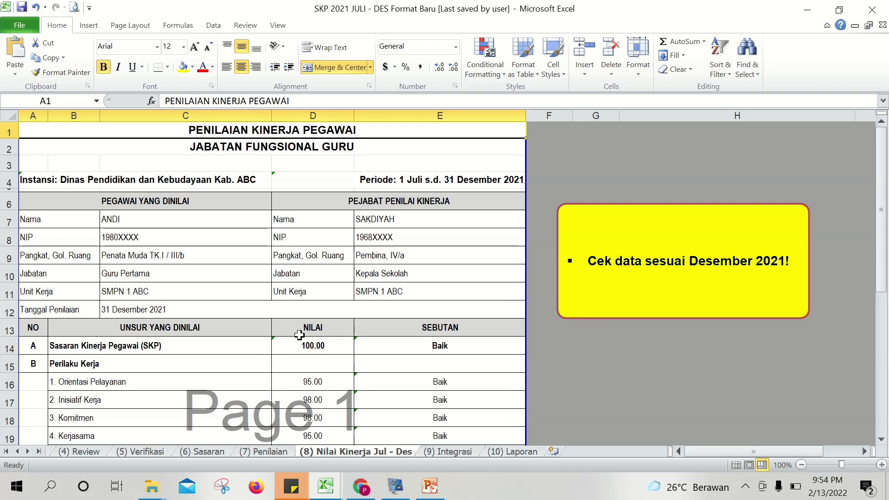
{"action": "key", "text": "Down"}
{"action": "key", "text": "Down"}
{"action": "key", "text": "Down"}
{"action": "key", "text": "Down"}
{"action": "key", "text": "Down"}
{"action": "key", "text": "Down"}
{"action": "key", "text": "Down"}
{"action": "key", "text": "Down"}
{"action": "key", "text": "Down"}
{"action": "key", "text": "Down"}
{"action": "key", "text": "Down"}
{"action": "key", "text": "Down"}
{"action": "key", "text": "Down"}
{"action": "key", "text": "Down"}
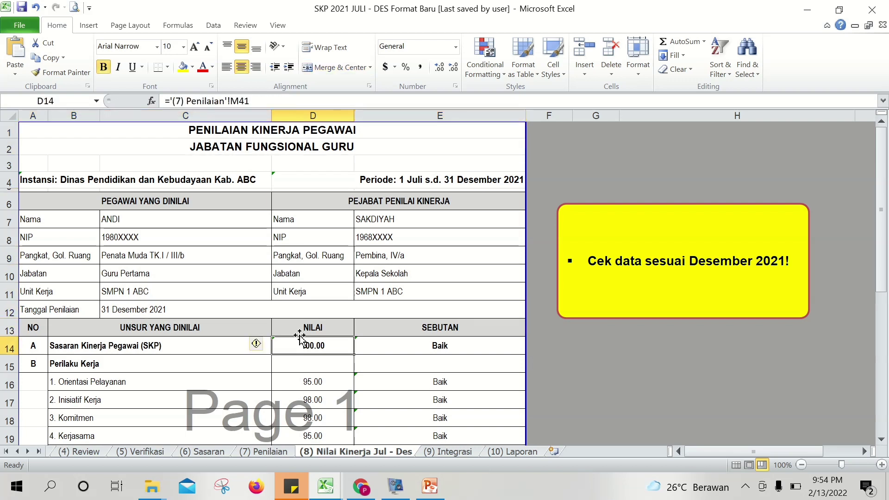
{"action": "key", "text": "Down"}
{"action": "key", "text": "Up"}
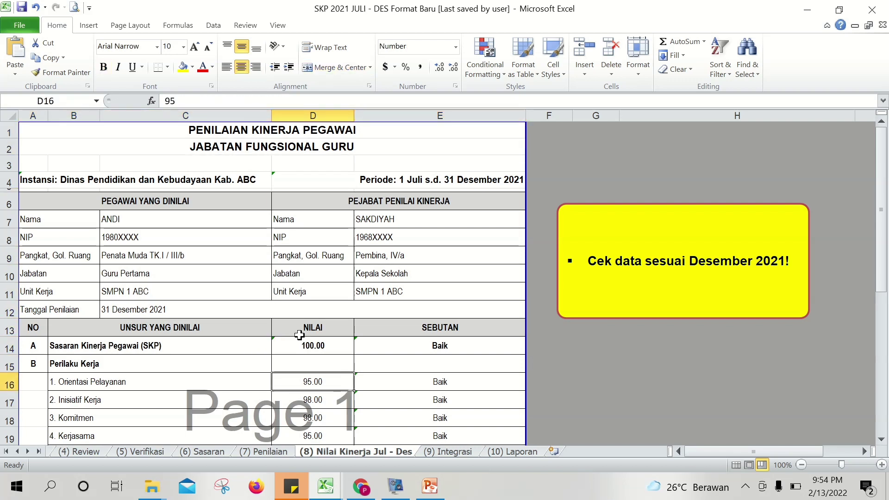
{"action": "key", "text": "Down"}
{"action": "key", "text": "Down"}
{"action": "key", "text": "Down"}
{"action": "key", "text": "Down"}
{"action": "key", "text": "Down"}
{"action": "key", "text": "Down"}
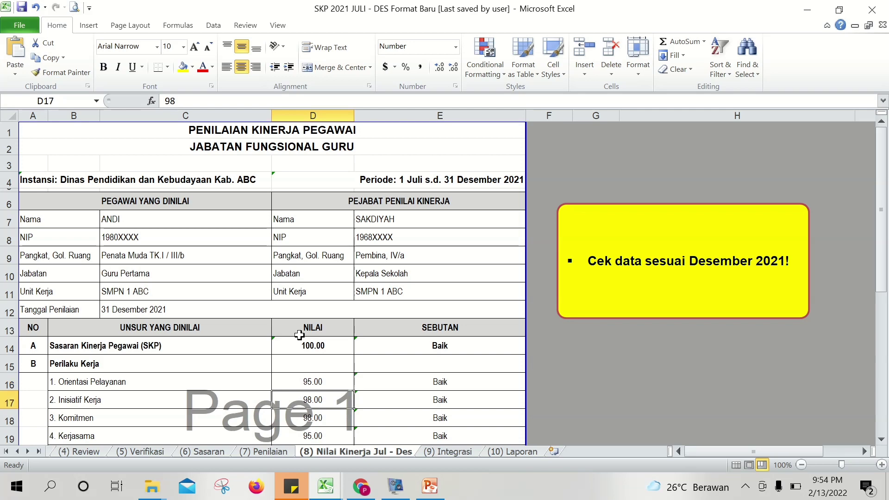
Examine the scores down to Nilai Kinerja Pegawai, and go back over the Periode line and the identity rows down to Unit Kerja.
{"action": "key", "text": "Up"}
{"action": "key", "text": "Up"}
{"action": "key", "text": "Up"}
{"action": "key", "text": "Up"}
{"action": "key", "text": "Up"}
{"action": "key", "text": "Up"}
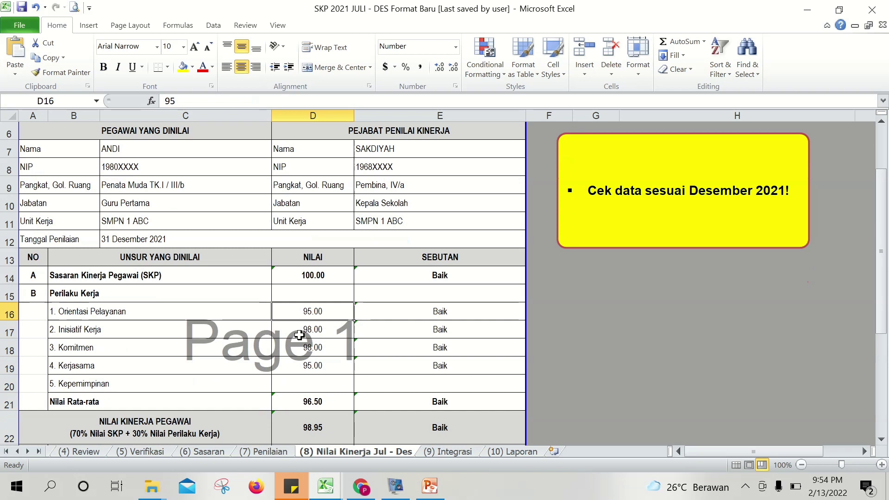
{"action": "key", "text": "Up"}
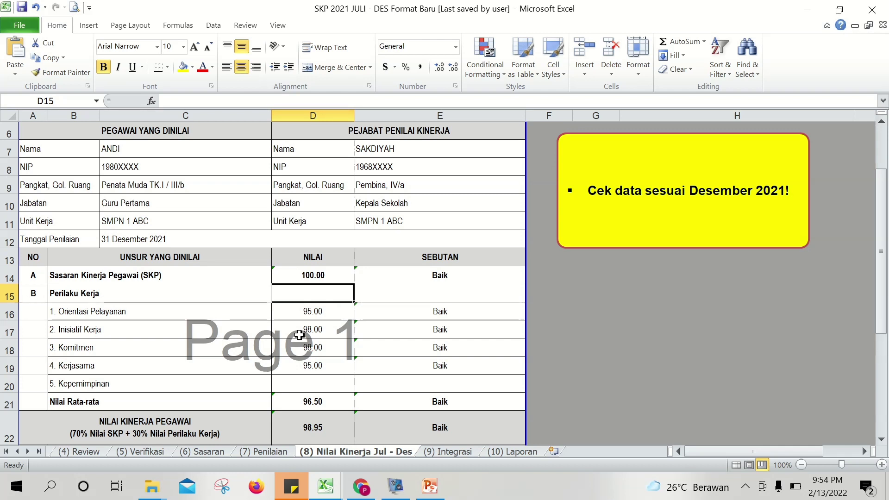
{"action": "key", "text": "Down"}
{"action": "key", "text": "Down"}
{"action": "key", "text": "Up"}
{"action": "key", "text": "Up"}
{"action": "key", "text": "Up"}
{"action": "key", "text": "Up"}
{"action": "key", "text": "Up"}
{"action": "key", "text": "Up"}
{"action": "key", "text": "Up"}
{"action": "key", "text": "Up"}
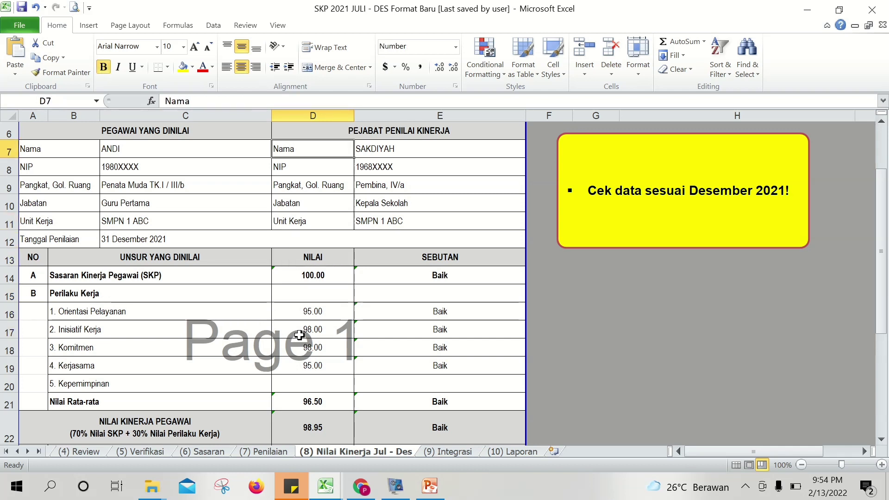
{"action": "key", "text": "Up"}
{"action": "key", "text": "Up"}
{"action": "key", "text": "Up"}
{"action": "key", "text": "Up"}
{"action": "key", "text": "Up"}
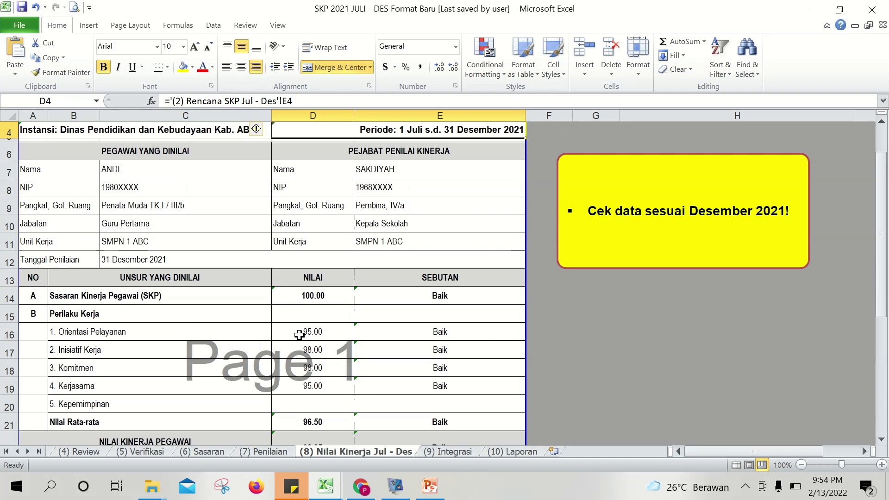
{"action": "key", "text": "Down"}
{"action": "key", "text": "Down"}
{"action": "key", "text": "Down"}
{"action": "key", "text": "Down"}
{"action": "key", "text": "Down"}
{"action": "key", "text": "Down"}
{"action": "key", "text": "Down"}
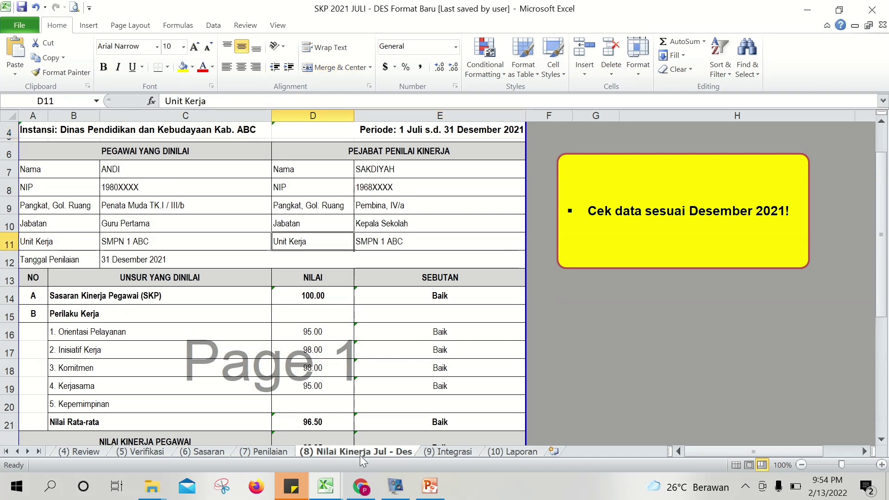
On the Integrasi sheet, check the linked Nama entries, the Pejabat Penilai Kinerja's NIP and the Periode line.
{"action": "left_click", "coordinate": [434, 452]}
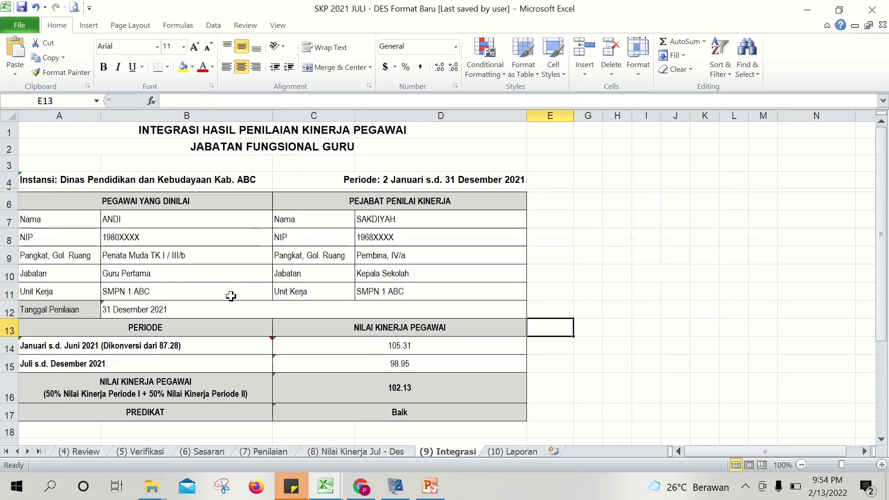
{"action": "left_click", "coordinate": [189, 221]}
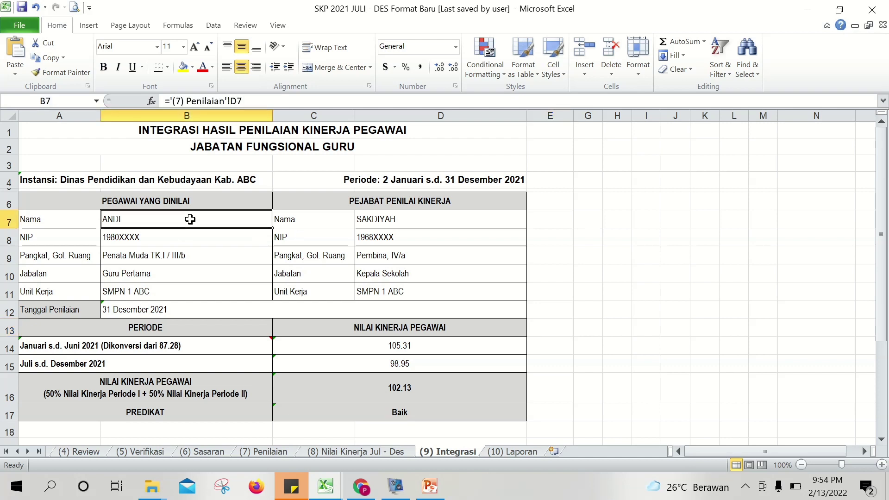
{"action": "left_click", "coordinate": [366, 233]}
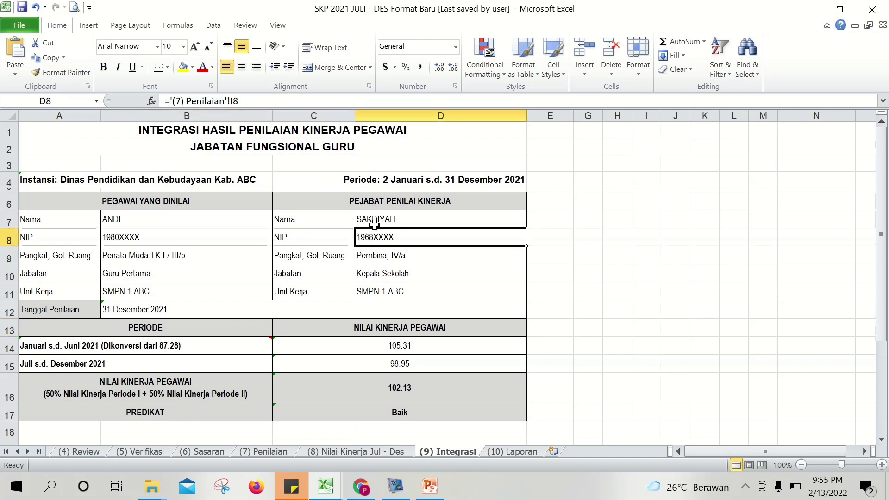
{"action": "left_click", "coordinate": [384, 219]}
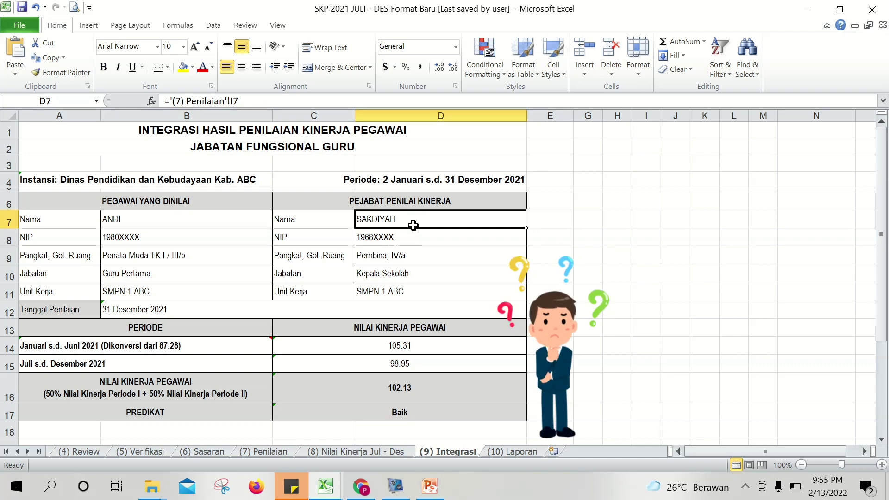
{"action": "left_click", "coordinate": [353, 176]}
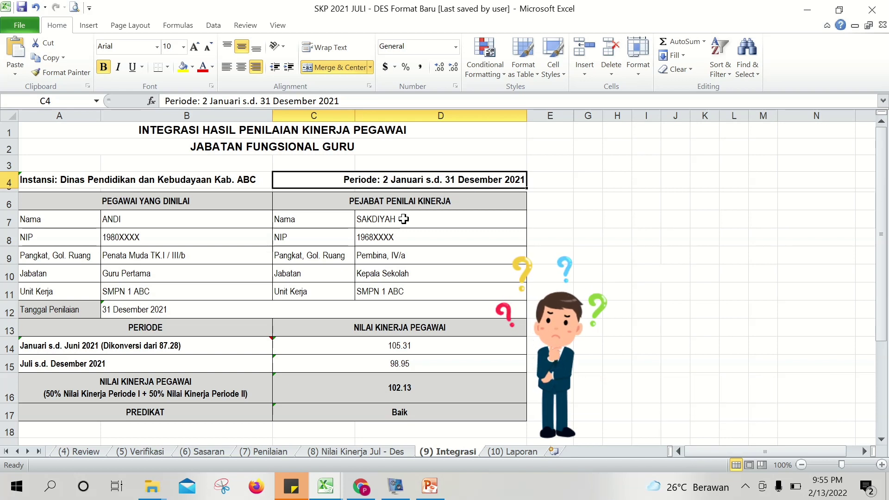
Check the contents of the Januari s.d. Juni 2021 and Juli s.d. Desember 2021 period rows, including the converted score's source.
{"action": "left_click", "coordinate": [134, 345]}
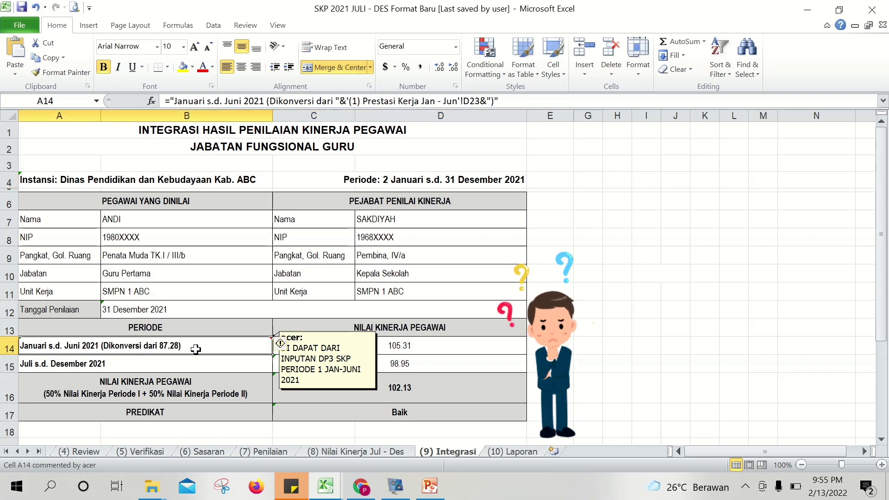
{"action": "left_click", "coordinate": [156, 360]}
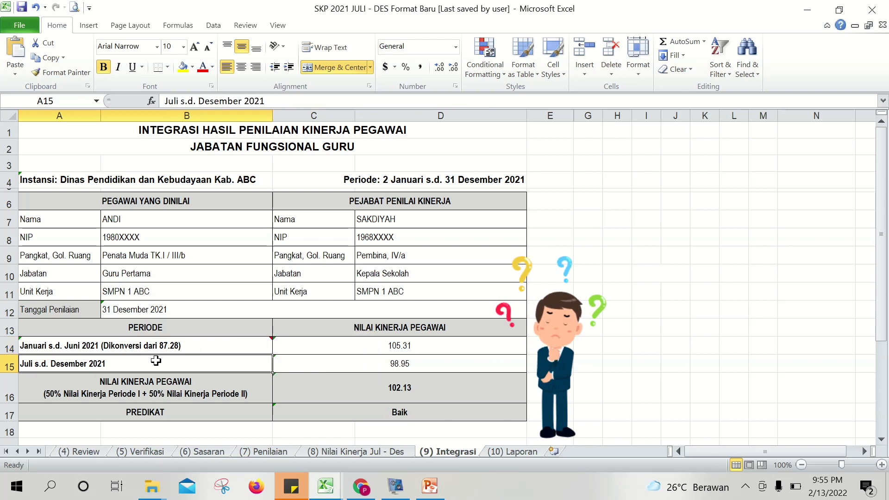
{"action": "left_click", "coordinate": [204, 346]}
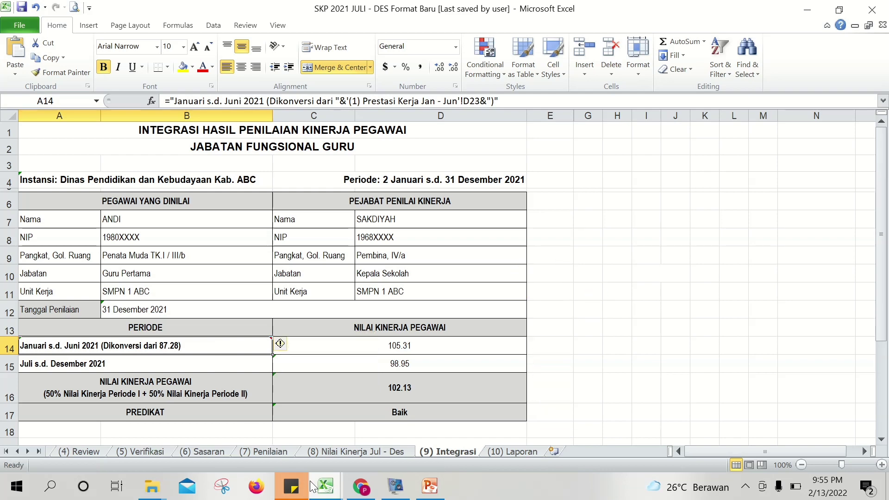
Switch to the SKP 2021 JAN - JUNI workbook, advance to Unsur yang Dinilai, and highlight the scores from Sasaran Kerja Pegawai to Kerjasama.
{"action": "mouse_move", "coordinate": [310, 483]}
{"action": "mouse_move", "coordinate": [271, 411]}
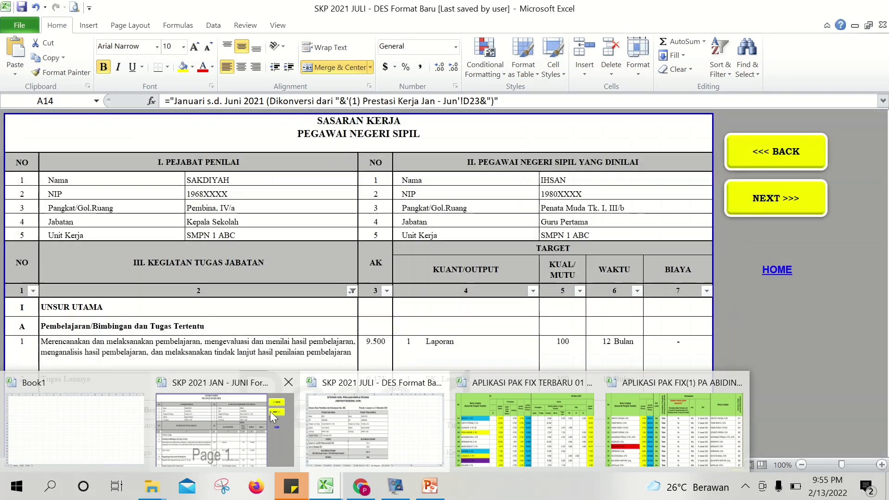
{"action": "left_click", "coordinate": [238, 423]}
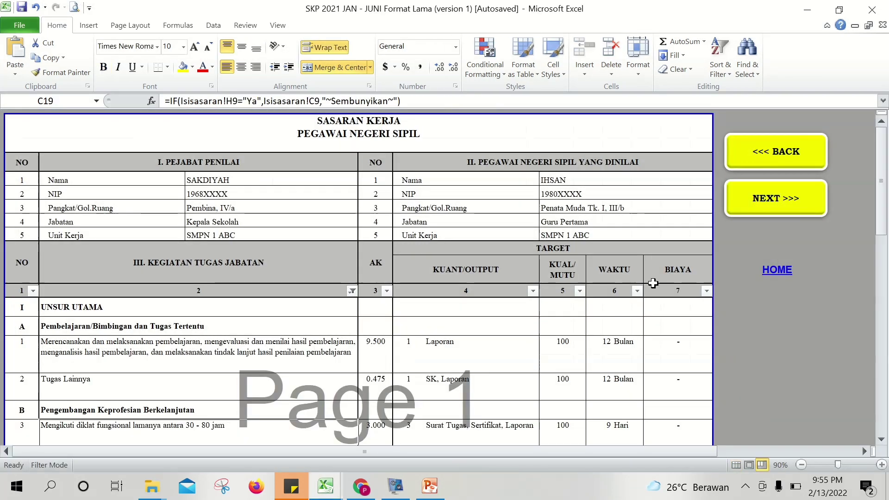
{"action": "left_click", "coordinate": [759, 210]}
{"action": "left_click", "coordinate": [759, 208]}
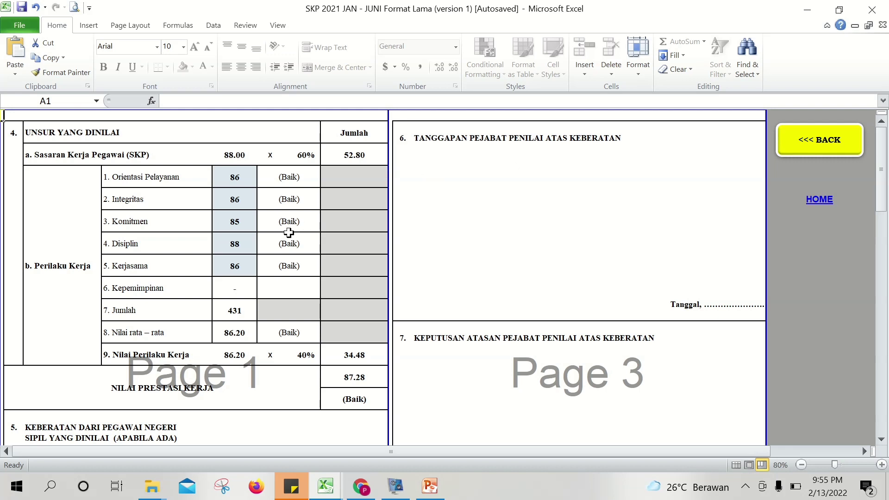
{"action": "left_click_drag", "start_coordinate": [244, 155], "coordinate": [232, 265]}
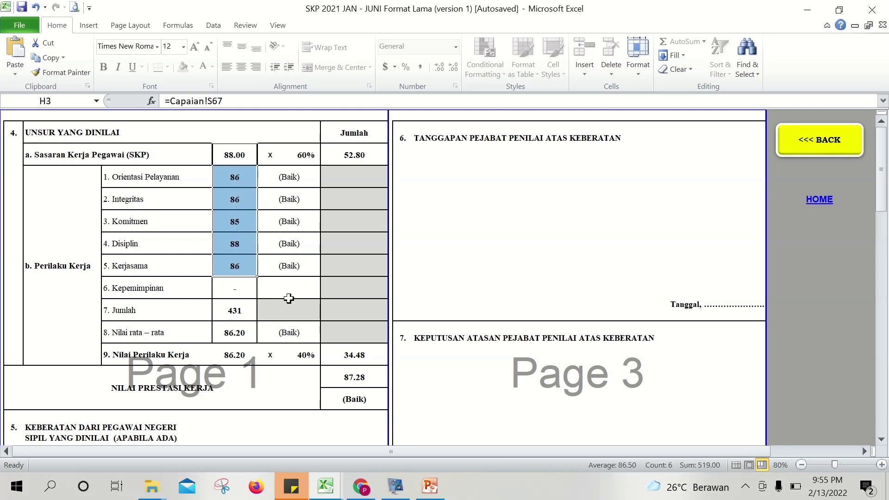
Return to the SKP 2021 JULI - DES workbook and open the Prestasi Kerja Jan - Jun sheet.
{"action": "left_click", "coordinate": [325, 486]}
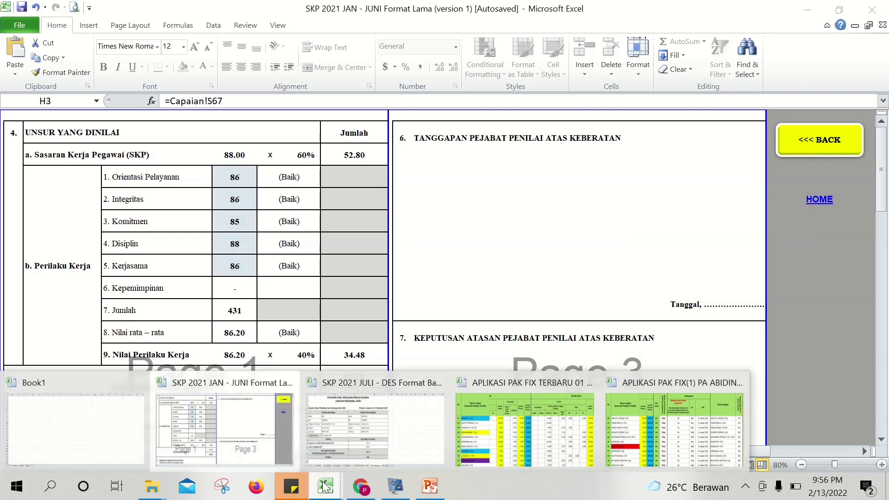
{"action": "left_click", "coordinate": [356, 424]}
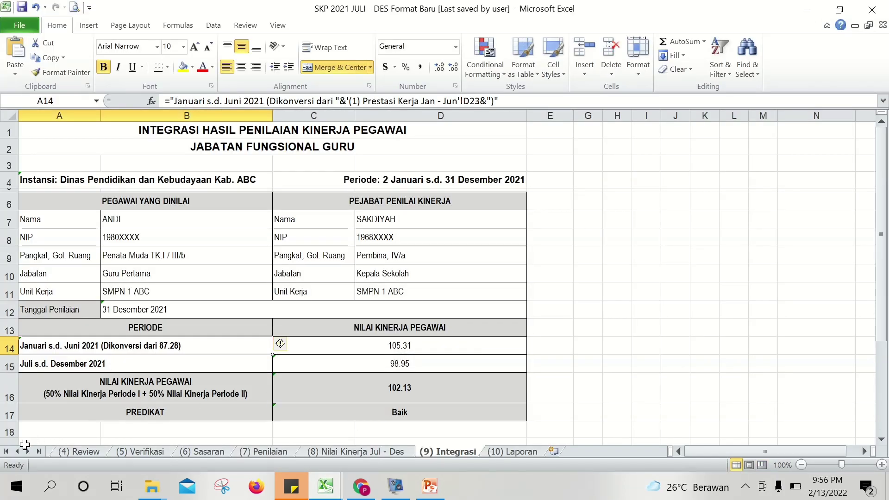
{"action": "left_click", "coordinate": [7, 452]}
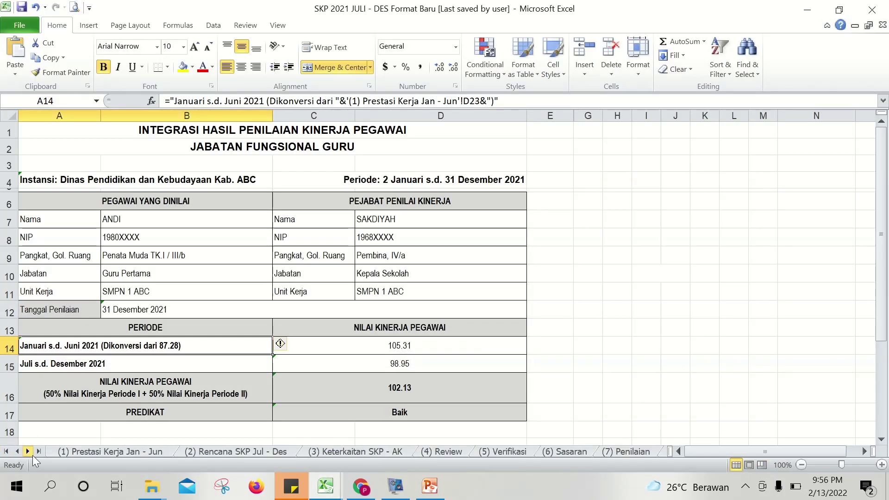
{"action": "left_click", "coordinate": [101, 454]}
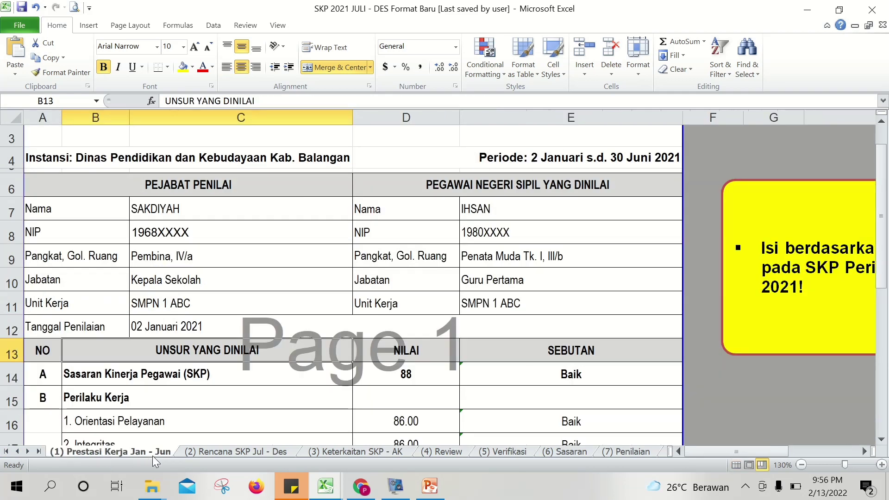
Highlight the Nilai entries from Sasaran Kinerja Pegawai to Kerjasama to compare them with the January–June workbook.
{"action": "right_click", "coordinate": [416, 379]}
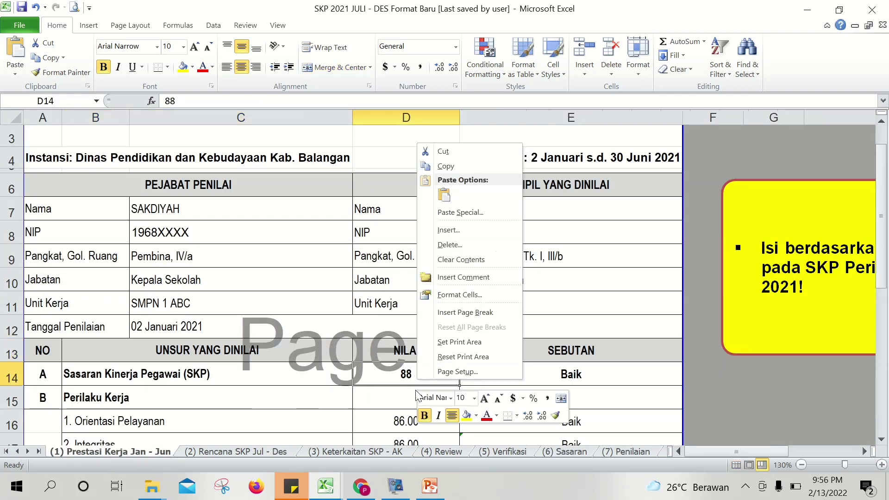
{"action": "left_click", "coordinate": [393, 374]}
{"action": "key", "text": "Left"}
{"action": "key", "text": "Down"}
{"action": "key", "text": "Down"}
{"action": "key", "text": "Down"}
{"action": "key", "text": "Down"}
{"action": "key", "text": "Down"}
{"action": "key", "text": "Down"}
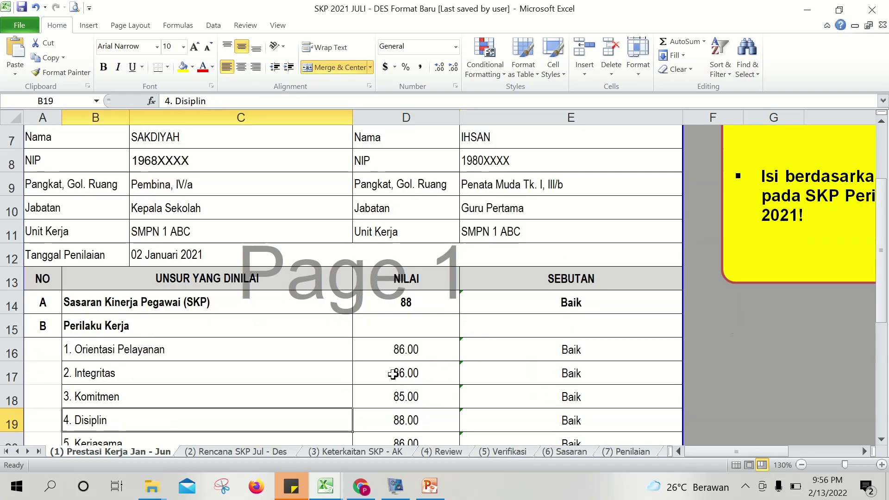
{"action": "left_click_drag", "start_coordinate": [424, 283], "coordinate": [436, 420]}
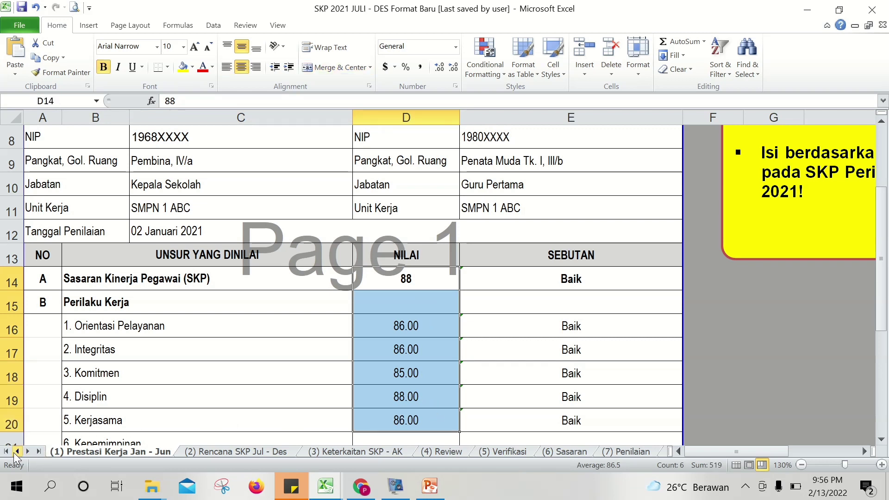
Read the comment on the Integrasi sheet's Januari s.d. Juni 2021 row, and switch back to the scores in the SKP 2021 JAN - JUNI workbook.
{"action": "left_click", "coordinate": [39, 451]}
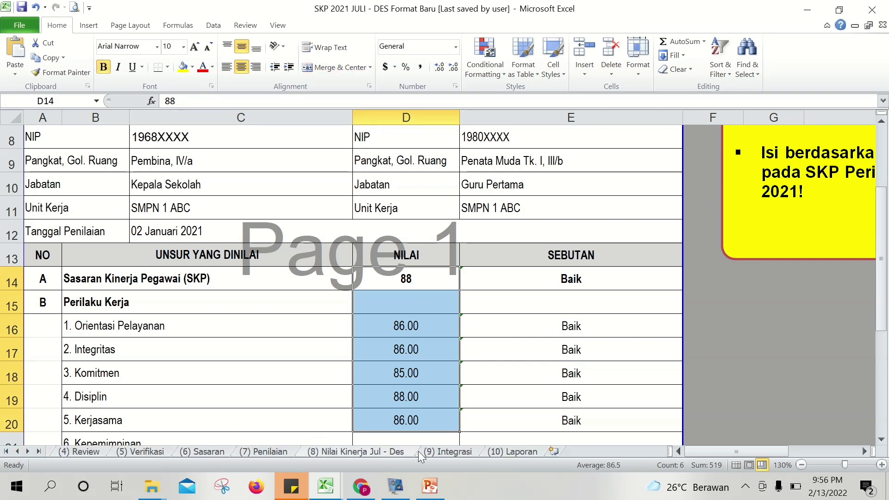
{"action": "left_click", "coordinate": [447, 451]}
{"action": "mouse_move", "coordinate": [122, 345]}
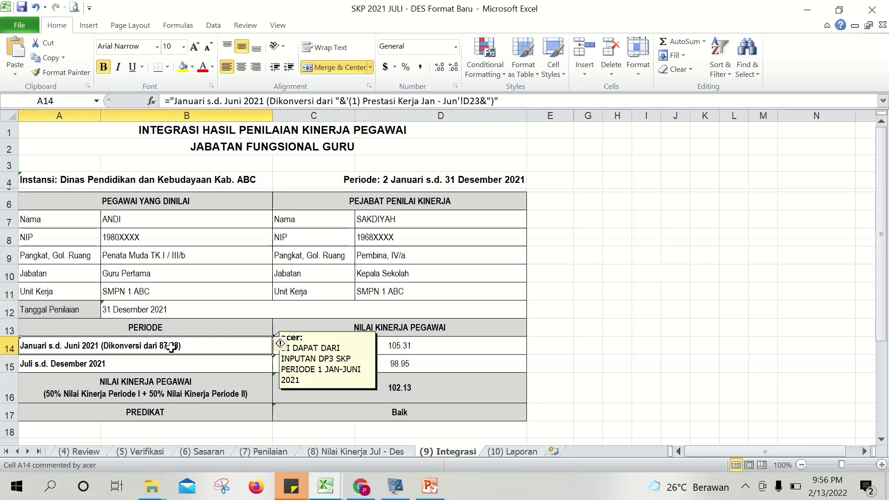
{"action": "left_click", "coordinate": [327, 481]}
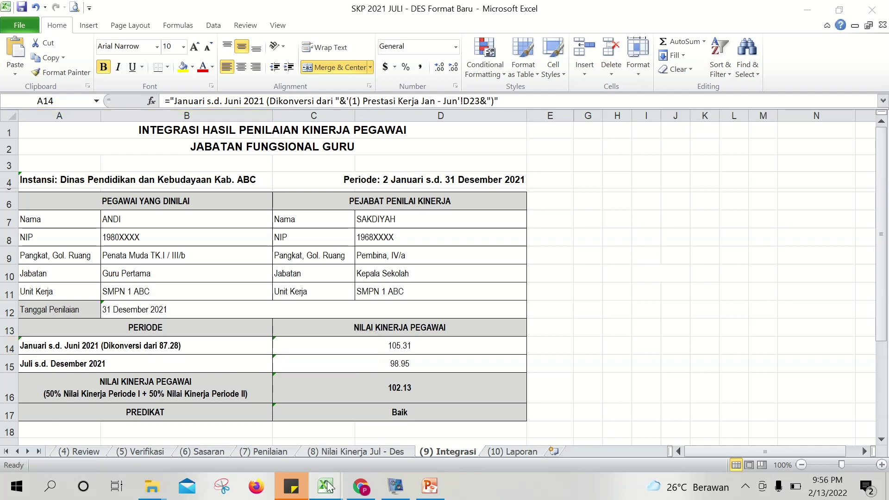
{"action": "left_click", "coordinate": [236, 445]}
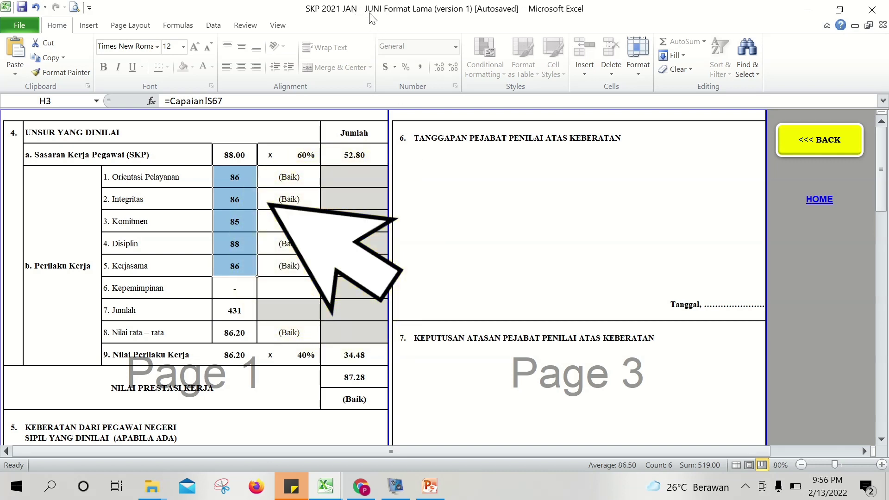
Select the Nilai Prestasi Kerja score in the January–June workbook's Unsur yang Dinilai section.
{"action": "right_click", "coordinate": [244, 159]}
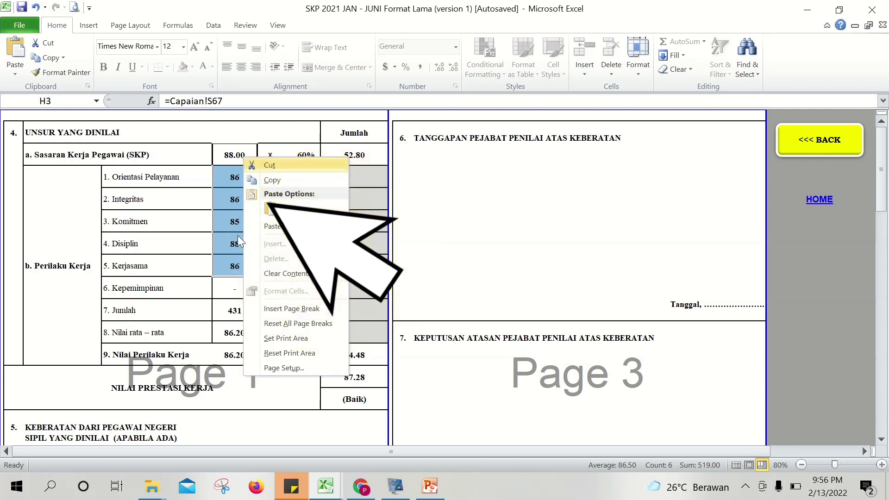
{"action": "key", "text": "Escape"}
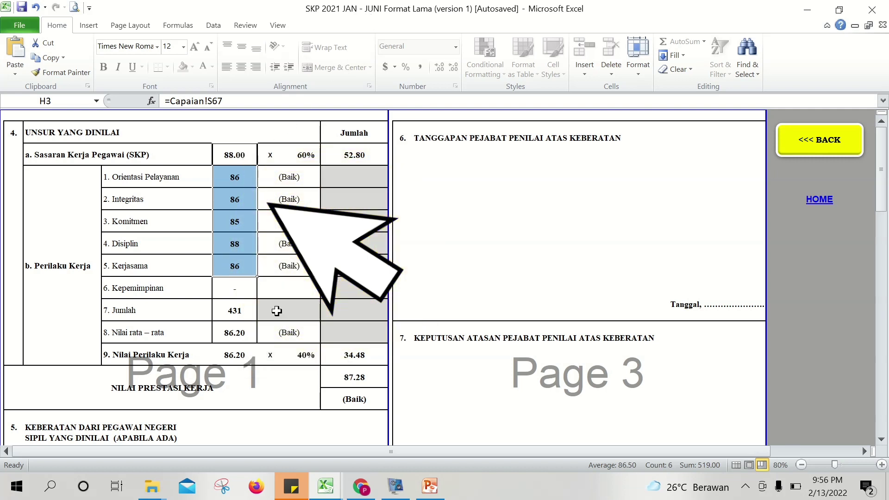
{"action": "left_click", "coordinate": [345, 370]}
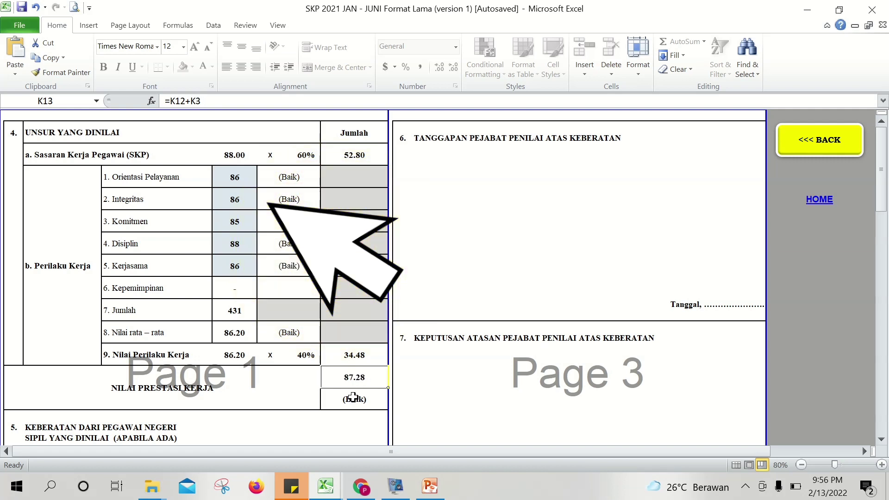
Switch to the SKP 2021 JULI - DES workbook and select the Nilai Prestasi Kerja Pegawai score on the Prestasi Kerja Jan - Jun sheet for comparison.
{"action": "mouse_move", "coordinate": [326, 486]}
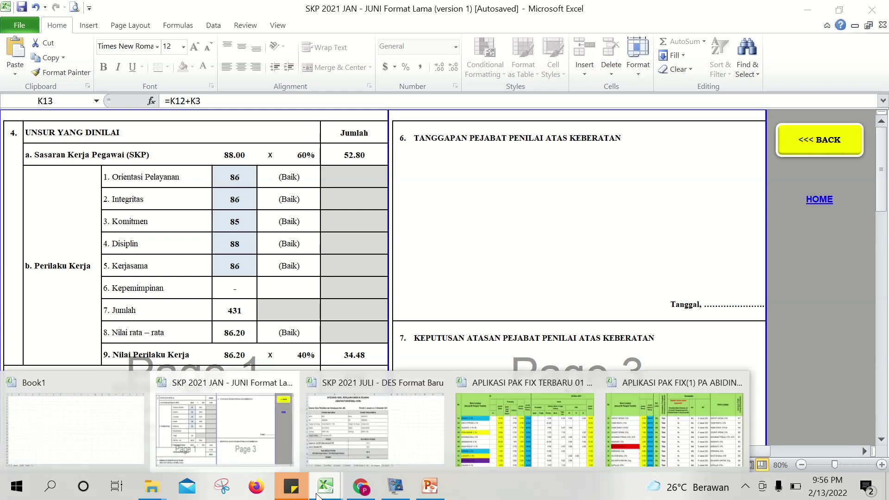
{"action": "left_click", "coordinate": [324, 442]}
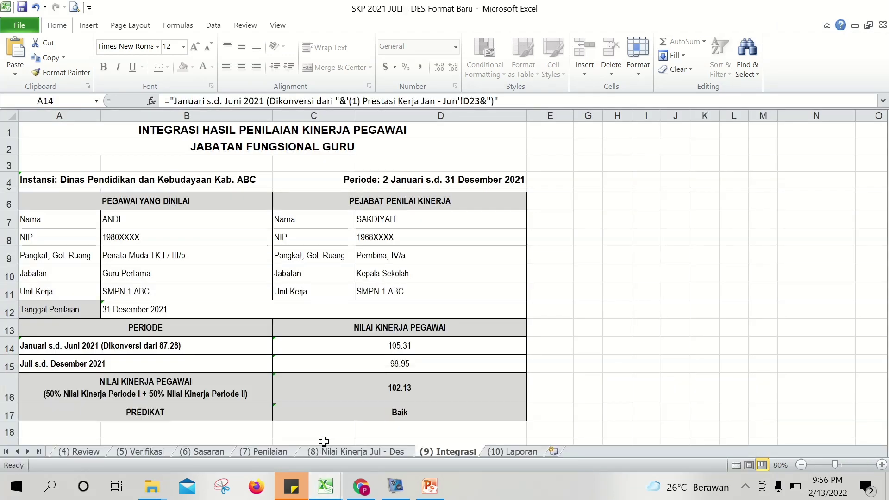
{"action": "left_click", "coordinate": [6, 451]}
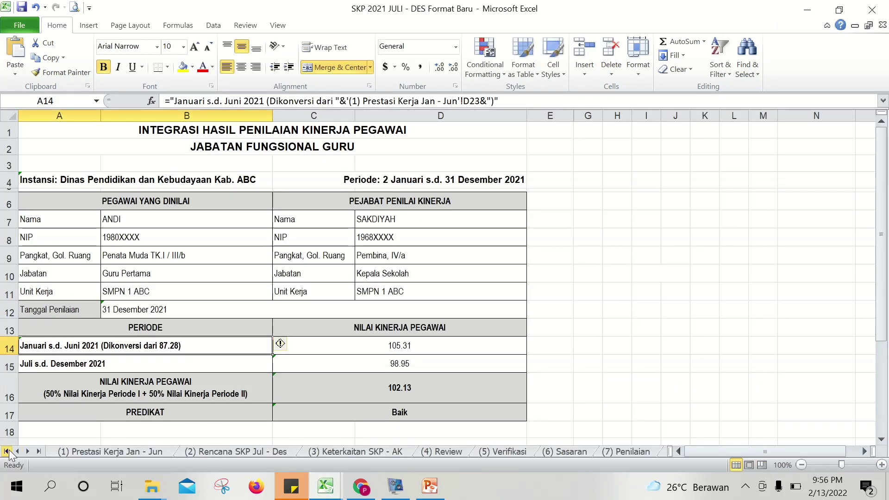
{"action": "left_click", "coordinate": [91, 449]}
{"action": "left_click", "coordinate": [356, 376]}
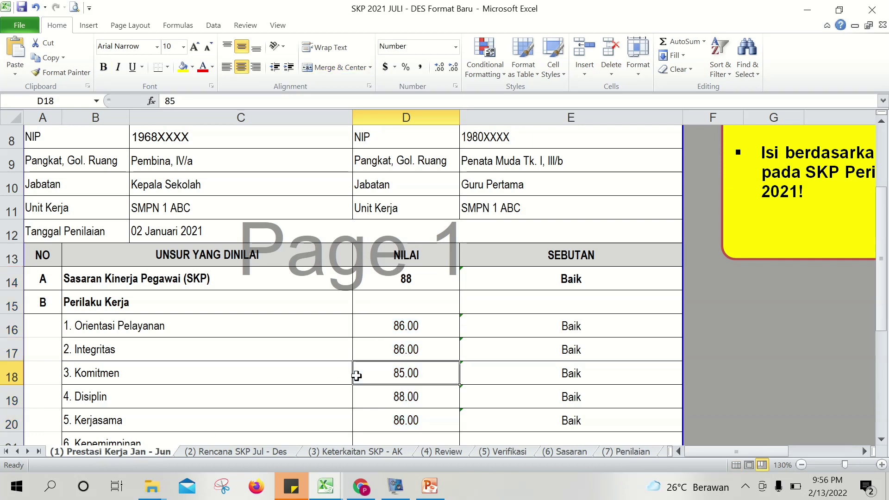
{"action": "key", "text": "Down"}
{"action": "key", "text": "Down"}
{"action": "key", "text": "Down"}
{"action": "key", "text": "Down"}
{"action": "key", "text": "Down"}
{"action": "key", "text": "Down"}
{"action": "key", "text": "Down"}
{"action": "key", "text": "Down"}
{"action": "key", "text": "Down"}
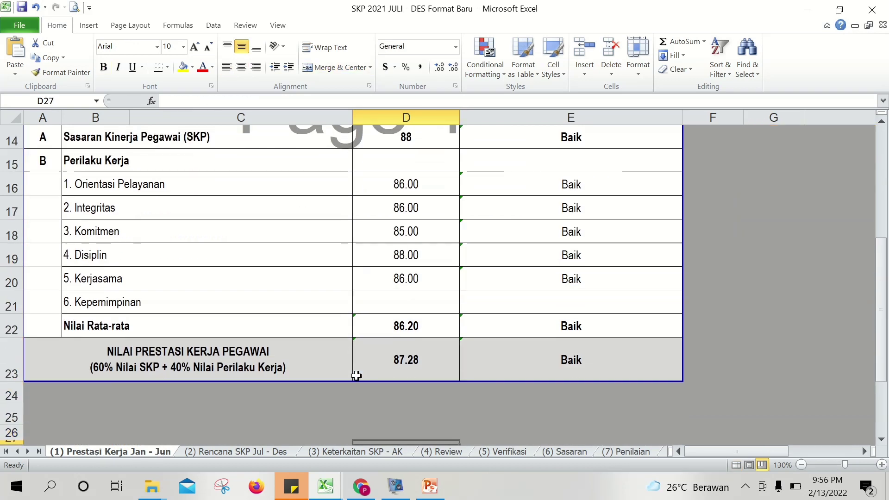
{"action": "left_click", "coordinate": [396, 365]}
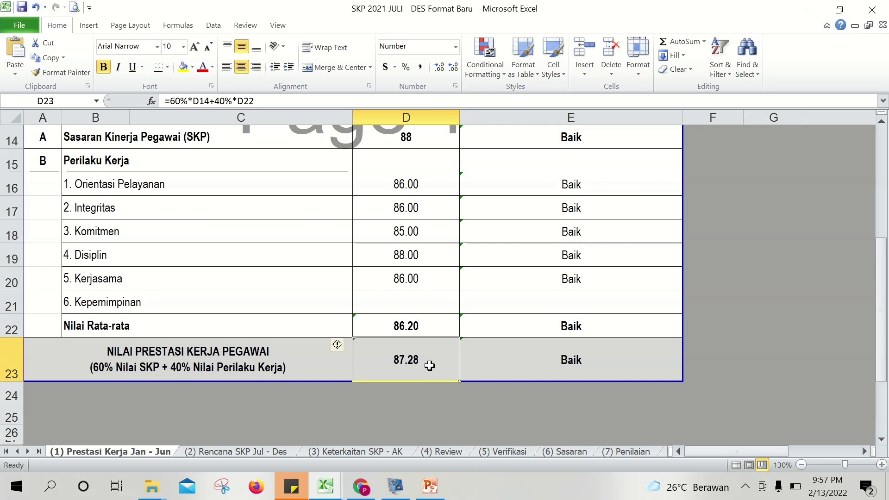
Return to the Integrasi sheet and check the converted score in the Januari s.d. Juni 2021 row.
{"action": "left_click", "coordinate": [36, 451]}
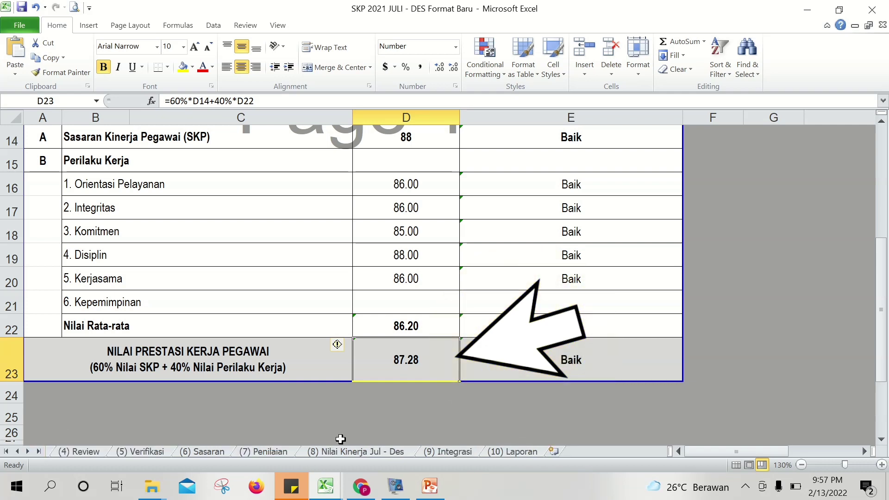
{"action": "left_click", "coordinate": [429, 454]}
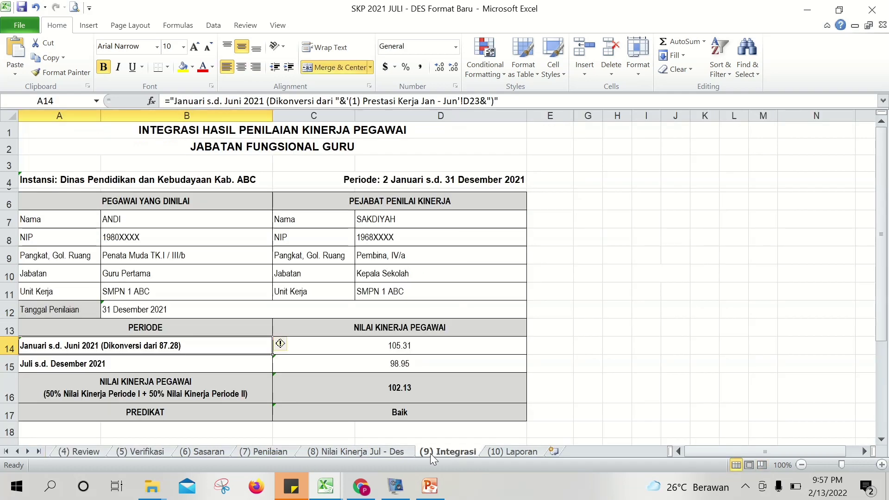
{"action": "mouse_move", "coordinate": [183, 344]}
{"action": "mouse_move", "coordinate": [240, 345]}
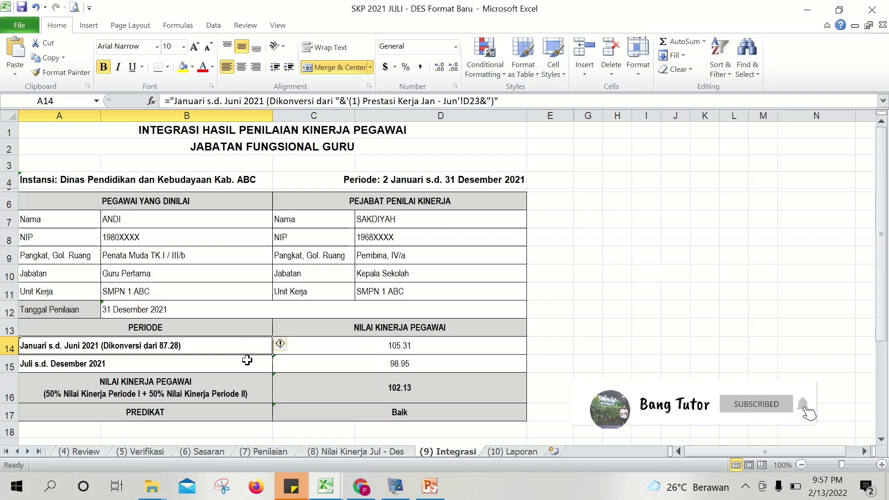
Open the Laporan sheet and go to its title at the start of the report.
{"action": "left_click", "coordinate": [509, 449]}
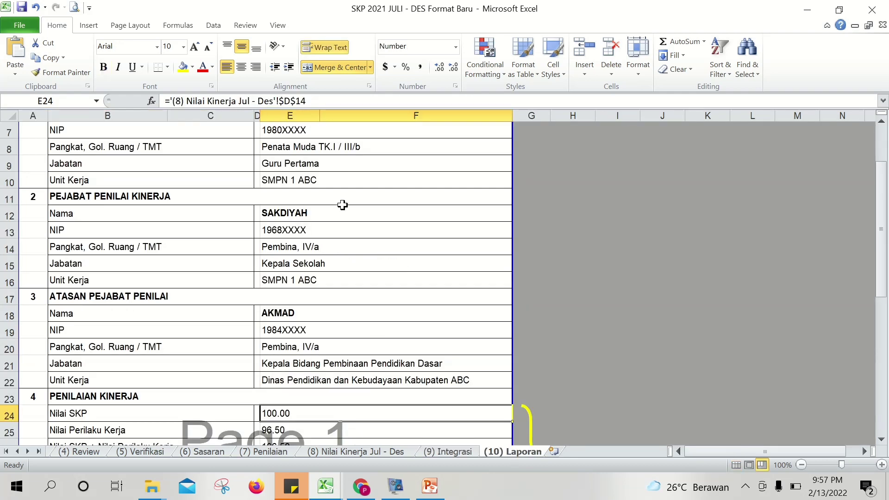
{"action": "key", "text": "Up"}
{"action": "key", "text": "Up"}
{"action": "key", "text": "Up"}
{"action": "key", "text": "Up"}
{"action": "key", "text": "Up"}
{"action": "key", "text": "Up"}
{"action": "key", "text": "Up"}
{"action": "key", "text": "Up"}
{"action": "key", "text": "Up"}
{"action": "key", "text": "Up"}
{"action": "key", "text": "Up"}
{"action": "key", "text": "Up"}
{"action": "key", "text": "Up"}
{"action": "key", "text": "Up"}
{"action": "key", "text": "Up"}
{"action": "key", "text": "Up"}
{"action": "key", "text": "Up"}
{"action": "key", "text": "Up"}
{"action": "key", "text": "Up"}
{"action": "key", "text": "Up"}
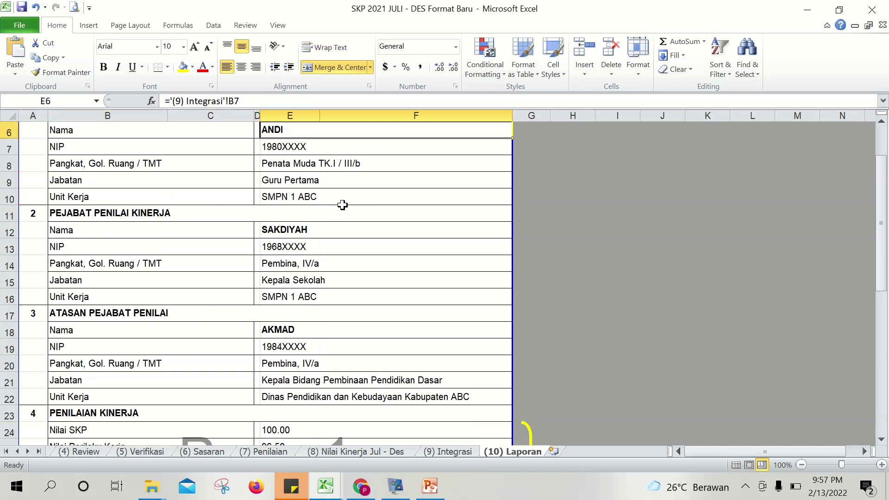
{"action": "key", "text": "Up"}
{"action": "key", "text": "Up"}
{"action": "key", "text": "Up"}
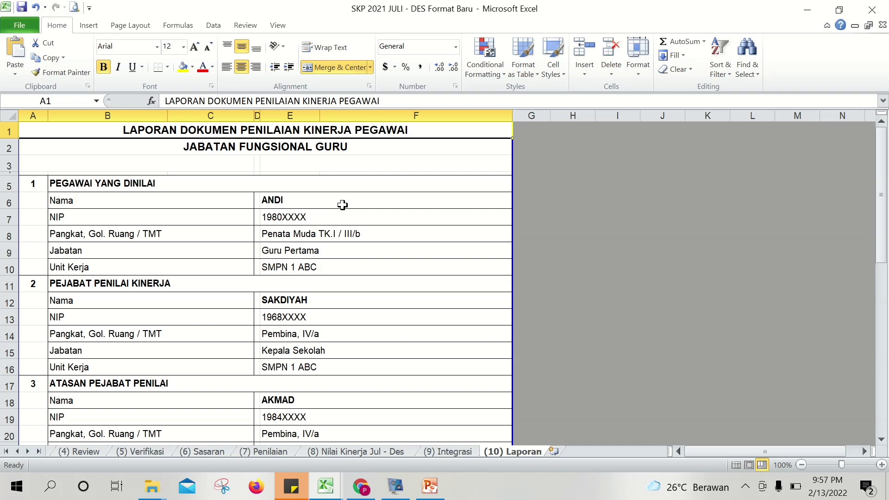
Review the Pegawai yang Dinilai and Pejabat Penilai Kinerja details on the Laporan sheet.
{"action": "left_click", "coordinate": [342, 205]}
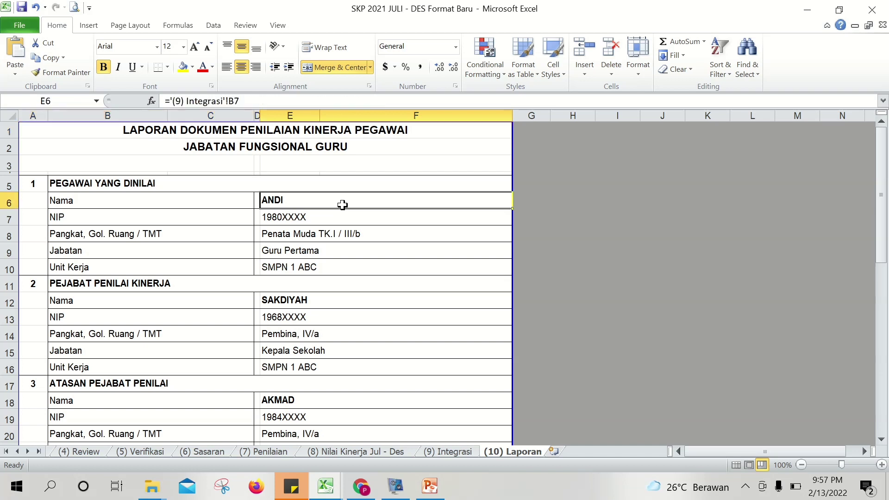
{"action": "key", "text": "Down"}
{"action": "key", "text": "Down"}
{"action": "key", "text": "Down"}
{"action": "key", "text": "Down"}
{"action": "key", "text": "Down"}
{"action": "key", "text": "Down"}
{"action": "key", "text": "Down"}
{"action": "key", "text": "Down"}
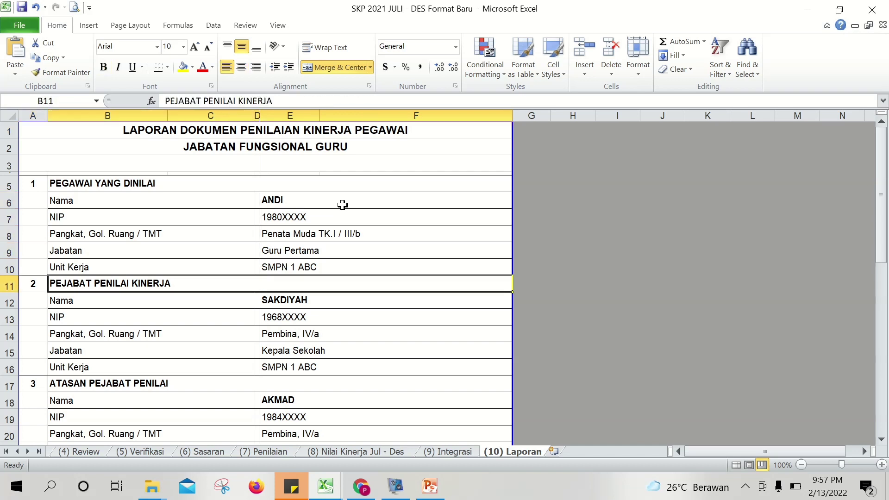
{"action": "key", "text": "Down"}
{"action": "key", "text": "Down"}
{"action": "key", "text": "Down"}
{"action": "key", "text": "Down"}
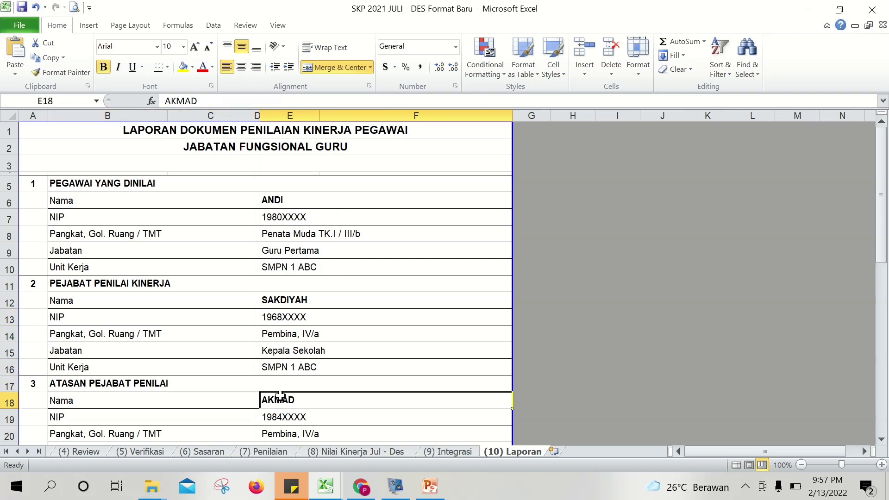
Go through the individual Atasan Pejabat Penilai entries on the Laporan sheet.
{"action": "key", "text": "Down"}
{"action": "key", "text": "Down"}
{"action": "key", "text": "Up"}
{"action": "key", "text": "Up"}
{"action": "key", "text": "Down"}
{"action": "key", "text": "Down"}
{"action": "key", "text": "Down"}
{"action": "key", "text": "Down"}
{"action": "key", "text": "Down"}
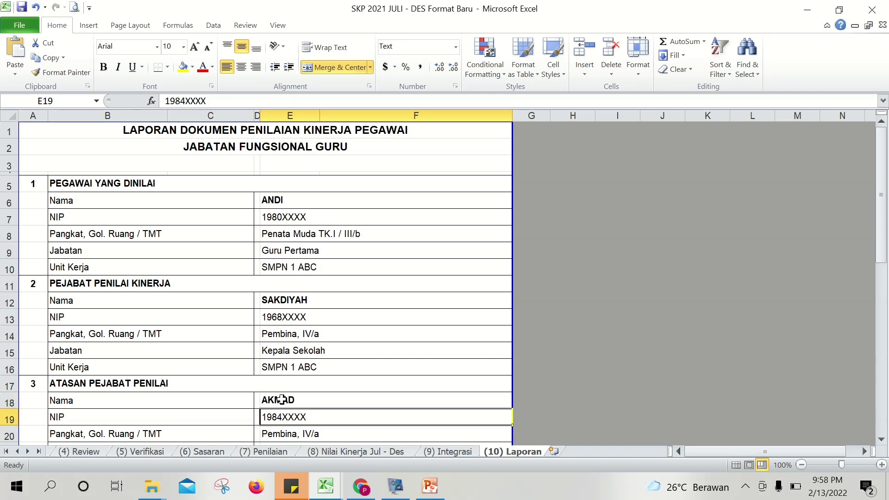
{"action": "left_click", "coordinate": [282, 399]}
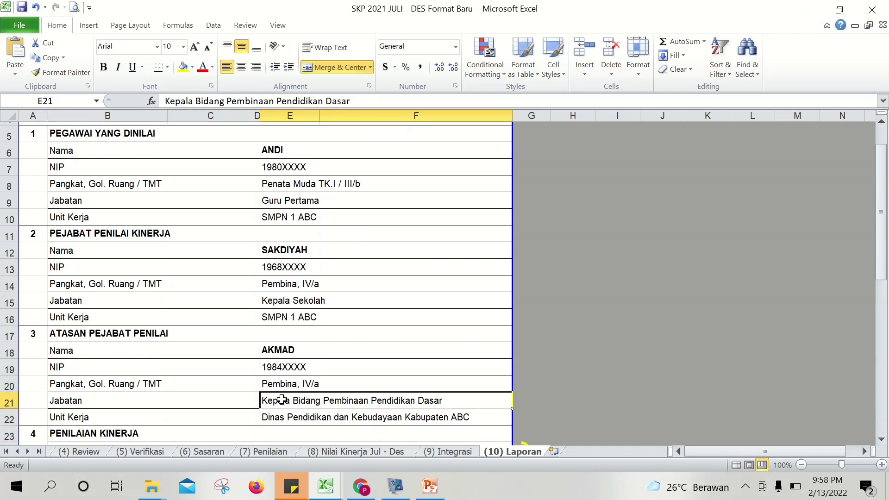
{"action": "key", "text": "Up"}
{"action": "key", "text": "Up"}
{"action": "key", "text": "Up"}
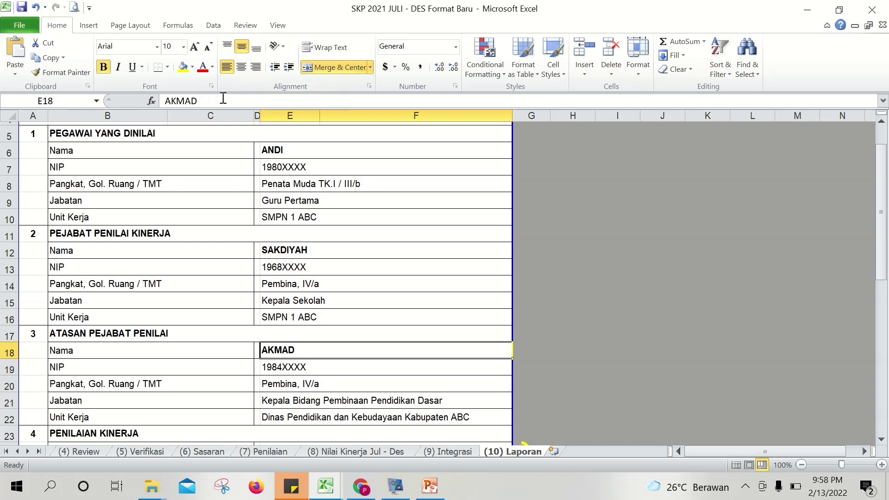
{"action": "key", "text": "Down"}
{"action": "key", "text": "Down"}
{"action": "key", "text": "Down"}
{"action": "key", "text": "Down"}
{"action": "key", "text": "Up"}
{"action": "key", "text": "Up"}
{"action": "key", "text": "Up"}
{"action": "key", "text": "Up"}
{"action": "key", "text": "Down"}
{"action": "key", "text": "Down"}
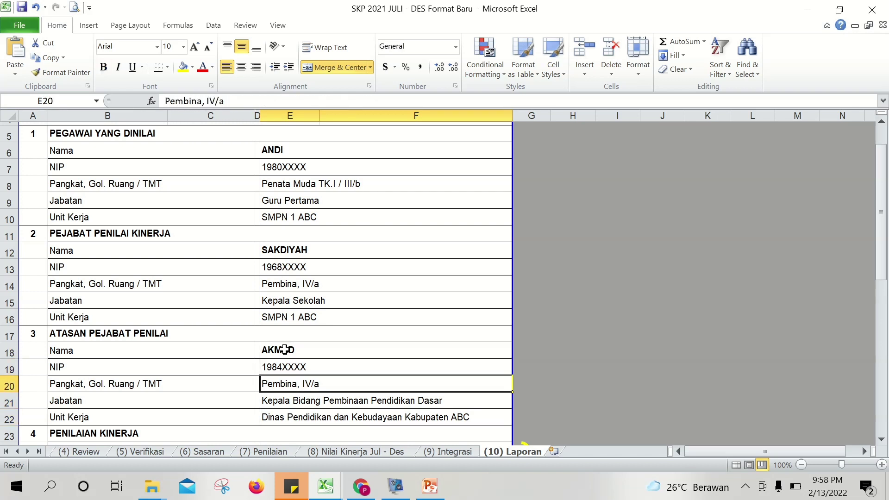
Highlight the Atasan Pejabat Penilai details from Nama to Unit Kerja.
{"action": "key", "text": "Down"}
{"action": "key", "text": "Down"}
{"action": "key", "text": "Down"}
{"action": "key", "text": "Down"}
{"action": "key", "text": "Down"}
{"action": "key", "text": "Down"}
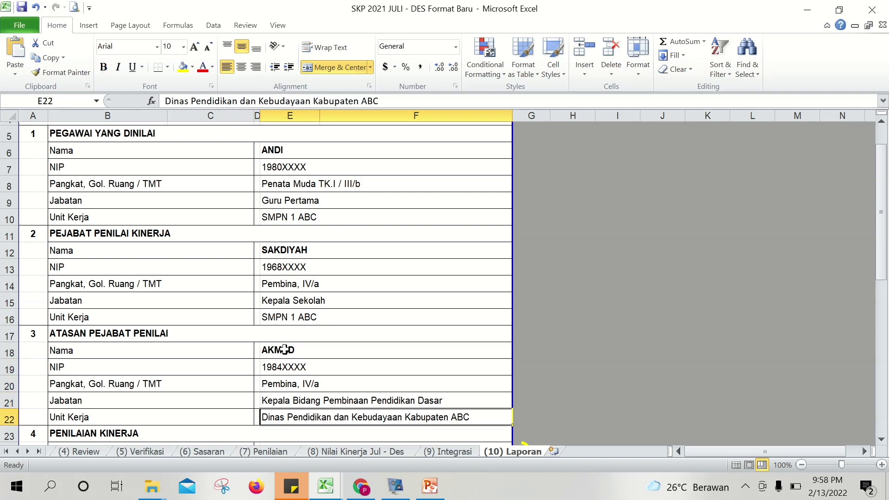
{"action": "key", "text": "Down"}
{"action": "key", "text": "Down"}
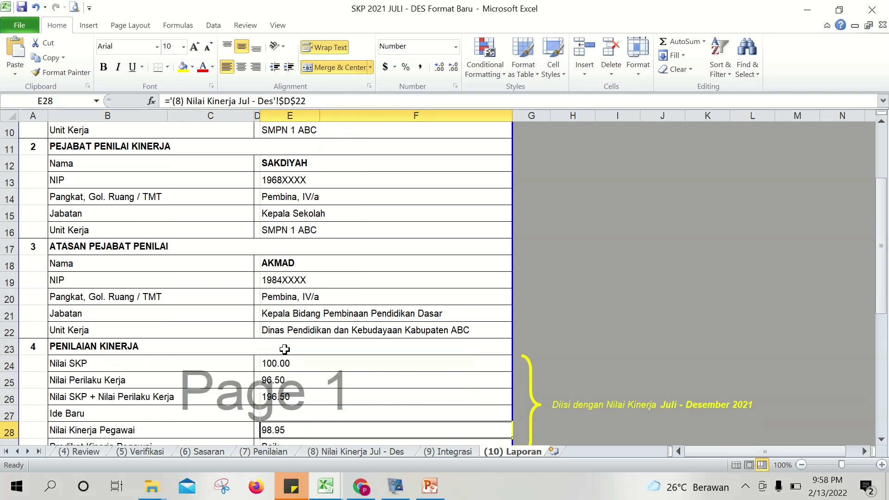
{"action": "left_click_drag", "start_coordinate": [288, 267], "coordinate": [293, 333]}
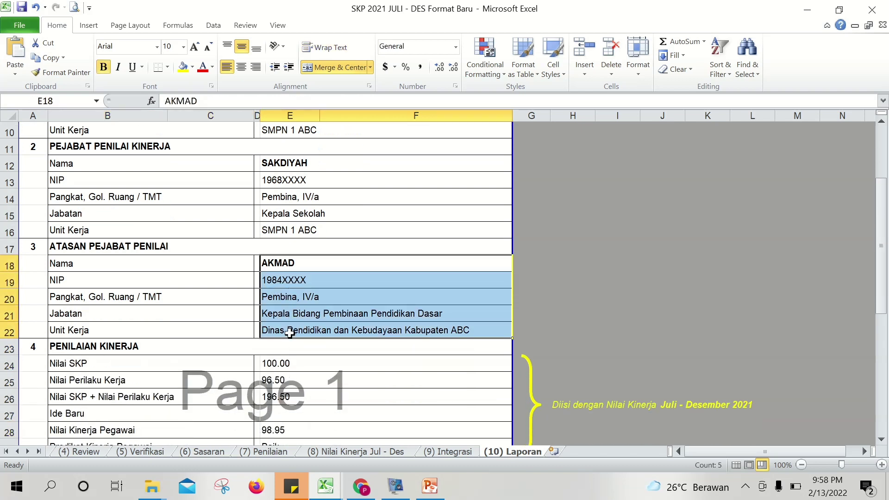
Examine the Penilaian Kinerja section from Nilai SKP to Total Angka Kredit, including its filling notes.
{"action": "left_click", "coordinate": [283, 360]}
{"action": "key", "text": "Down"}
{"action": "key", "text": "Down"}
{"action": "key", "text": "Down"}
{"action": "key", "text": "Down"}
{"action": "key", "text": "Down"}
{"action": "key", "text": "Down"}
{"action": "key", "text": "Down"}
{"action": "key", "text": "Down"}
{"action": "key", "text": "Down"}
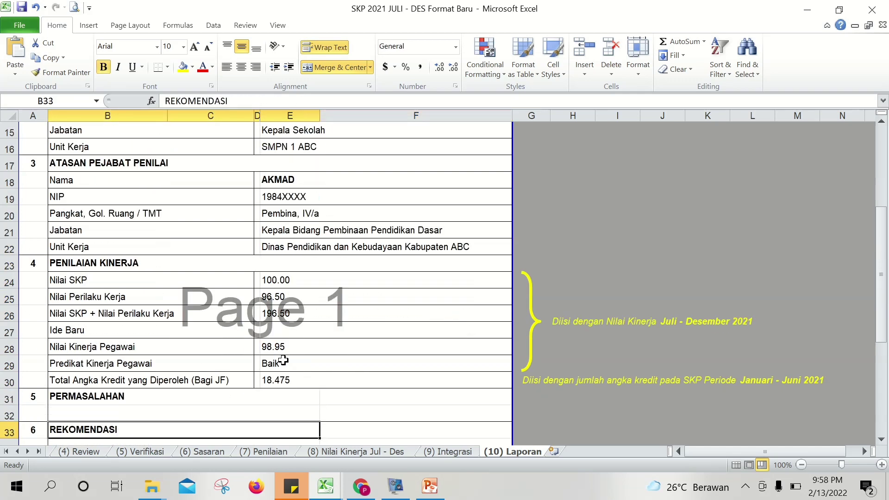
Examine the dates and signature blocks at the end of the Laporan sheet.
{"action": "key", "text": "Down"}
{"action": "key", "text": "Down"}
{"action": "key", "text": "Down"}
{"action": "key", "text": "Down"}
{"action": "key", "text": "Down"}
{"action": "key", "text": "Down"}
{"action": "key", "text": "Down"}
{"action": "key", "text": "Down"}
{"action": "key", "text": "Down"}
{"action": "key", "text": "Down"}
{"action": "key", "text": "Down"}
{"action": "key", "text": "Down"}
{"action": "key", "text": "Down"}
{"action": "key", "text": "Down"}
{"action": "key", "text": "Down"}
{"action": "key", "text": "Down"}
{"action": "key", "text": "Down"}
{"action": "key", "text": "Down"}
{"action": "key", "text": "Down"}
{"action": "key", "text": "Down"}
{"action": "key", "text": "Down"}
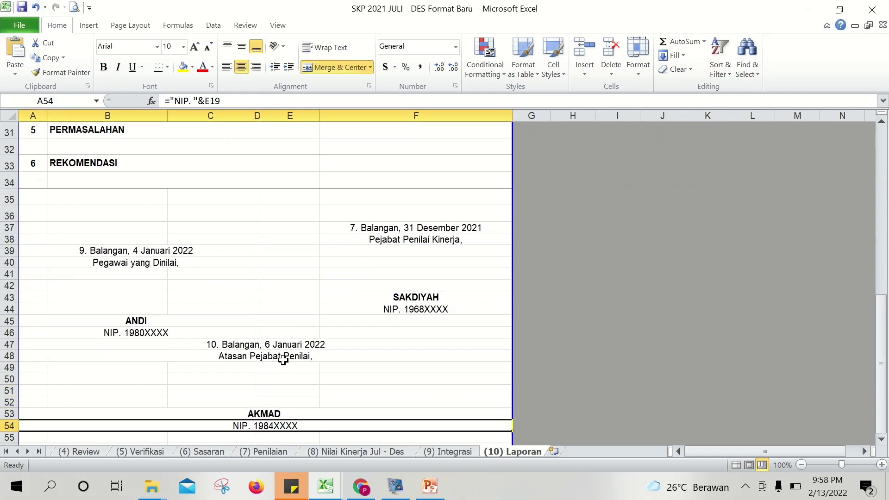
{"action": "key", "text": "Down"}
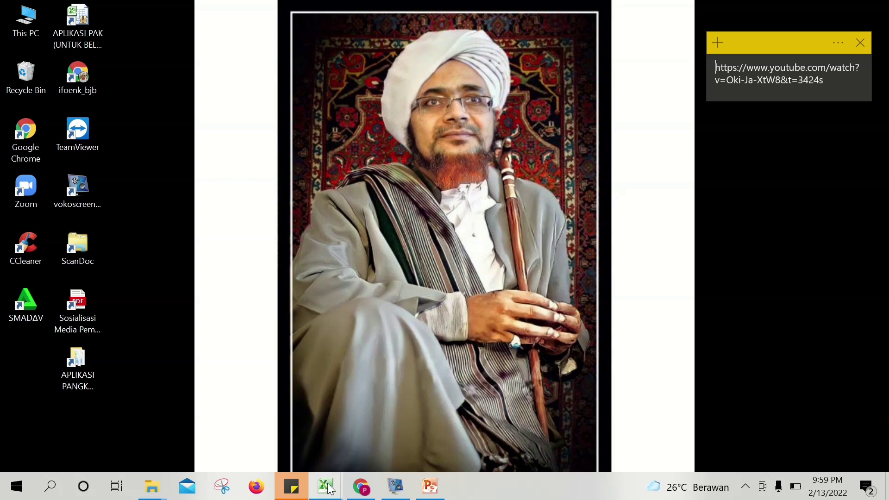
Switch to the SKP 2021 JAN - JUNI workbook, go back to Penilaian Capaian Sasaran Kerja, and inspect the first activity's Realisasi time.
{"action": "mouse_move", "coordinate": [318, 482]}
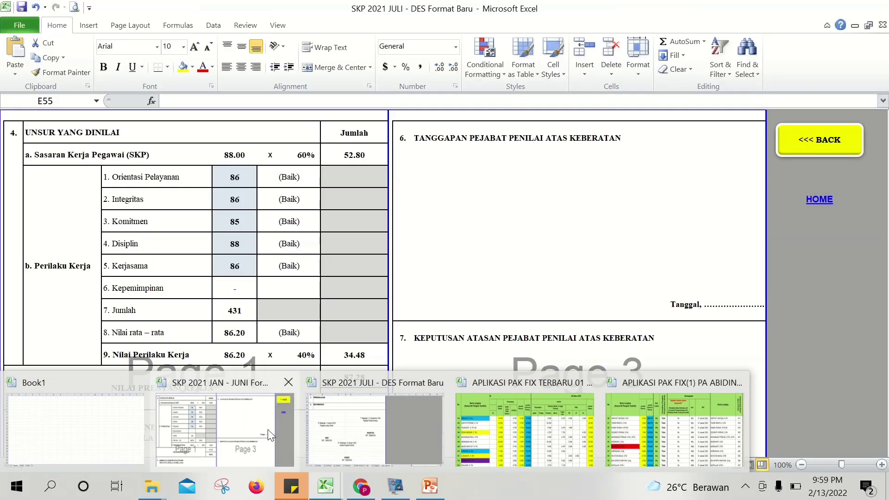
{"action": "left_click", "coordinate": [225, 430]}
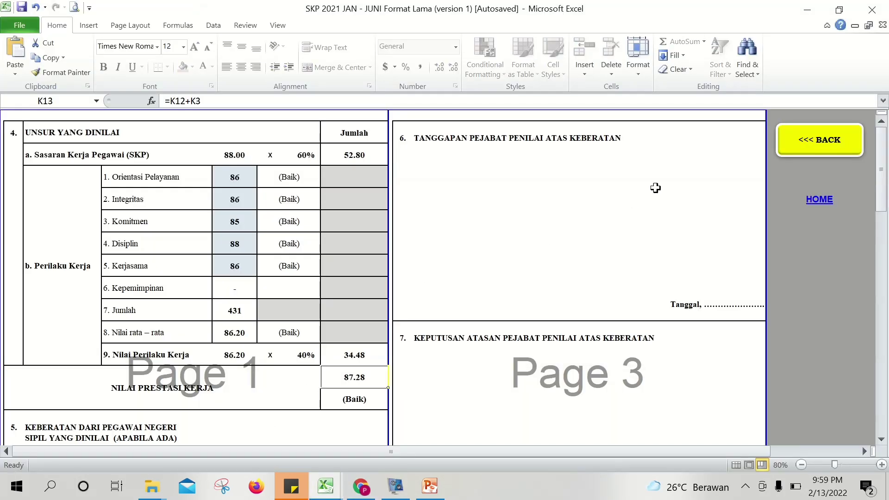
{"action": "left_click", "coordinate": [823, 138]}
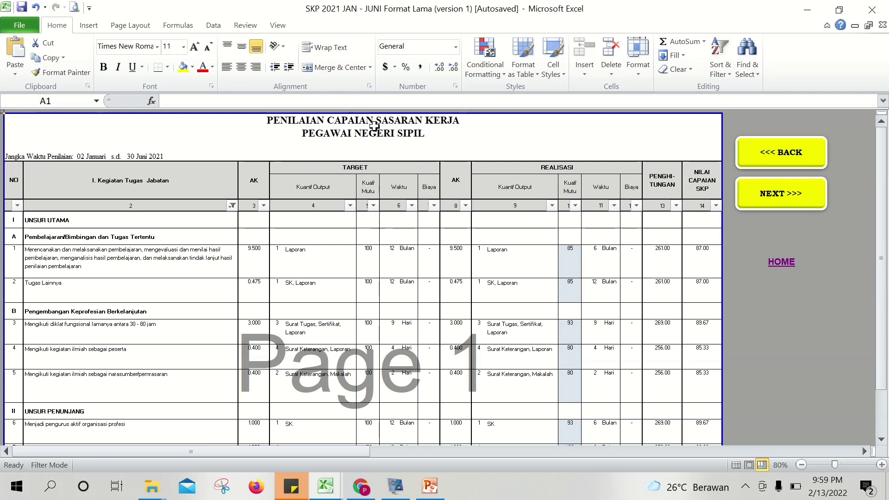
{"action": "left_click", "coordinate": [504, 167]}
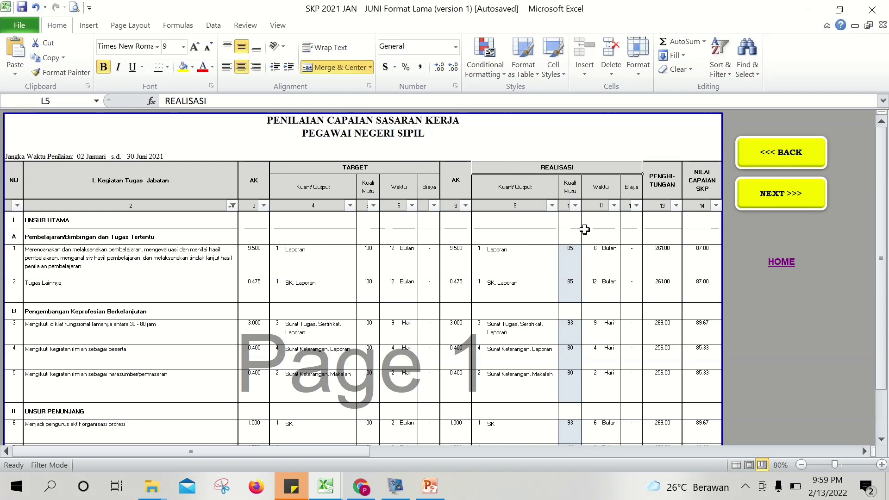
{"action": "left_click", "coordinate": [595, 247]}
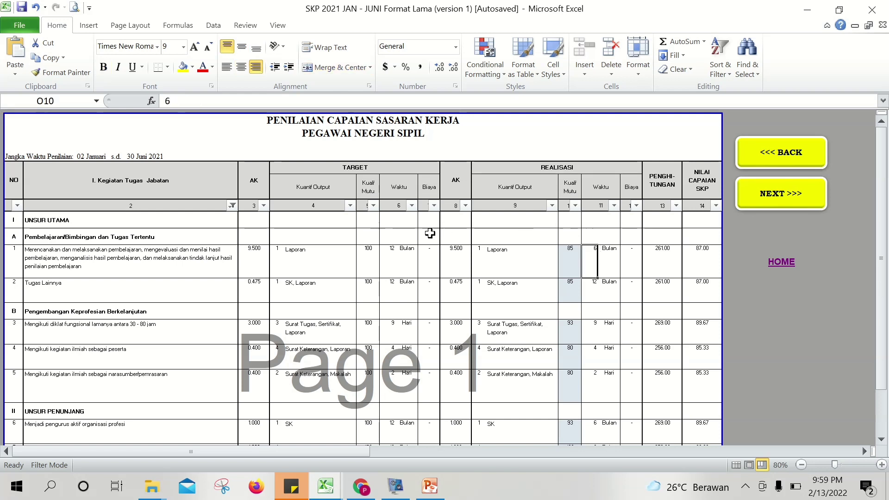
Reduce the first activity's target AK value to two displayed decimal places.
{"action": "left_click", "coordinate": [256, 272]}
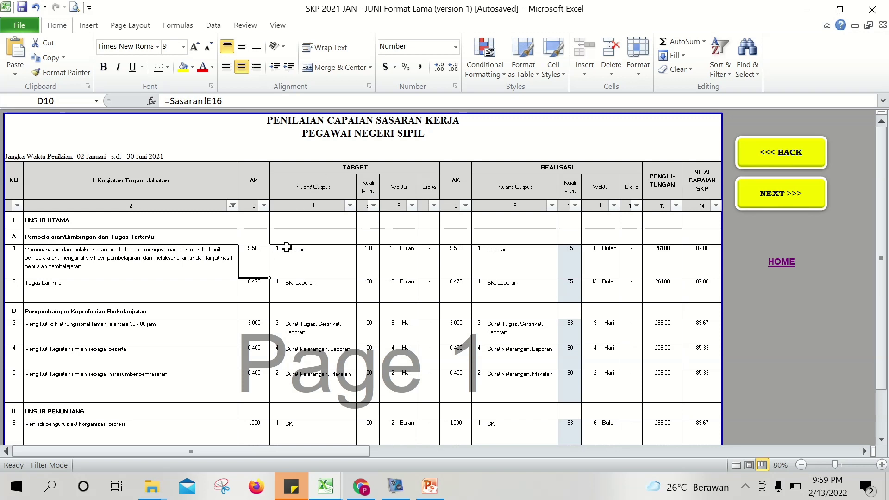
{"action": "left_click", "coordinate": [451, 68]}
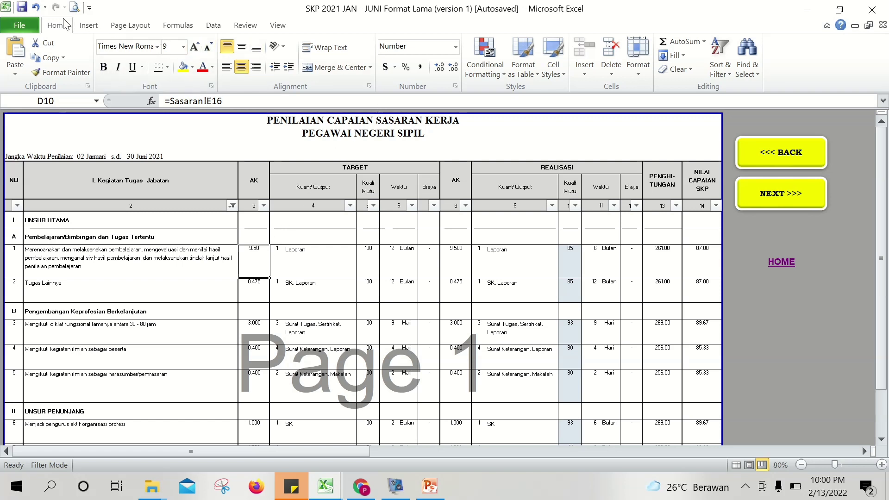
Restore the first activity's target AK value to three displayed decimal places.
{"action": "left_click", "coordinate": [440, 68]}
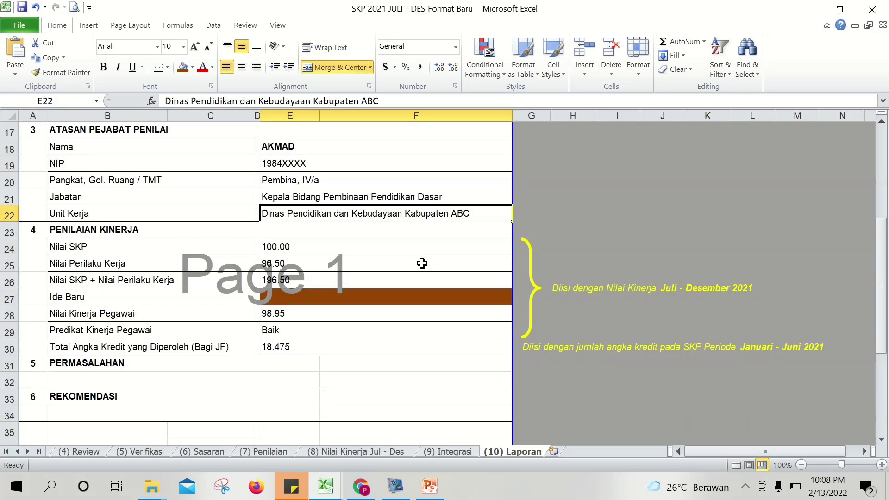
Examine the identity sections of the July–December workbook's Laporan sheet, from Atasan Pejabat Penilai back up to the assessed employee.
{"action": "key", "text": "Up"}
{"action": "key", "text": "Up"}
{"action": "key", "text": "Up"}
{"action": "key", "text": "Up"}
{"action": "key", "text": "Up"}
{"action": "key", "text": "Up"}
{"action": "key", "text": "Up"}
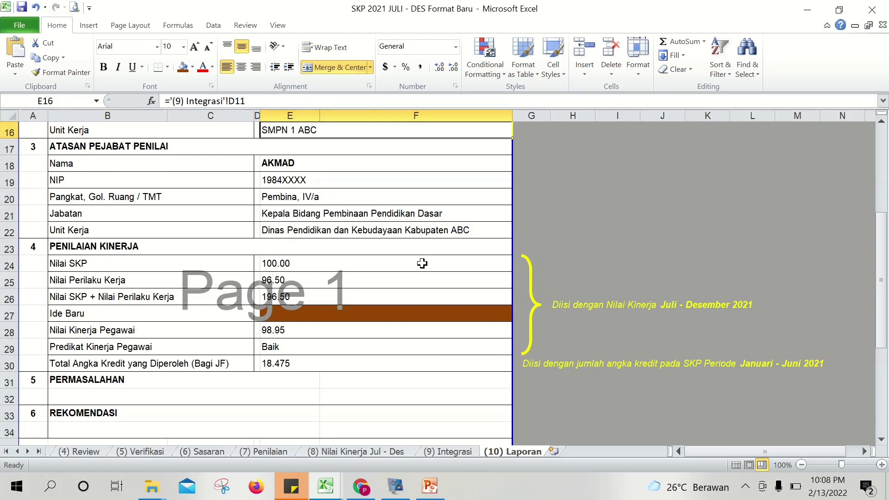
{"action": "key", "text": "Up"}
{"action": "key", "text": "Up"}
{"action": "key", "text": "Up"}
{"action": "key", "text": "Up"}
{"action": "key", "text": "Up"}
{"action": "key", "text": "Up"}
{"action": "key", "text": "Up"}
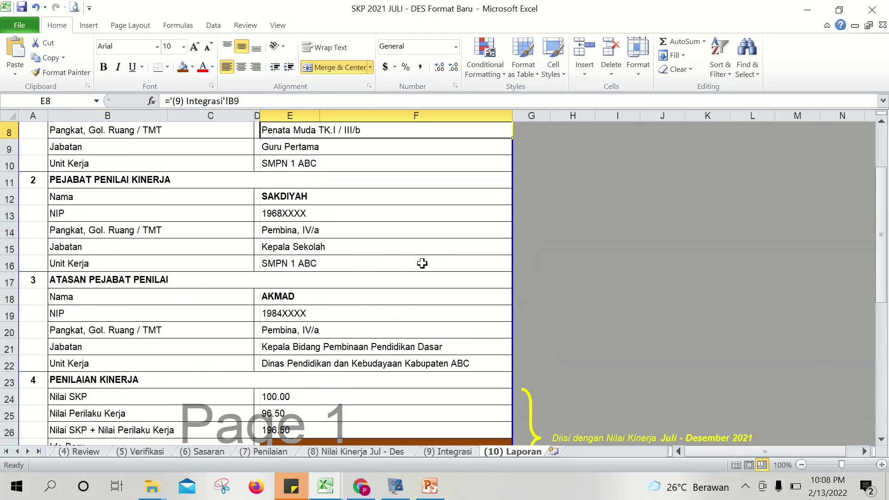
{"action": "key", "text": "Up"}
{"action": "key", "text": "Up"}
{"action": "key", "text": "Up"}
{"action": "key", "text": "Up"}
{"action": "key", "text": "Up"}
{"action": "key", "text": "Up"}
{"action": "key", "text": "Up"}
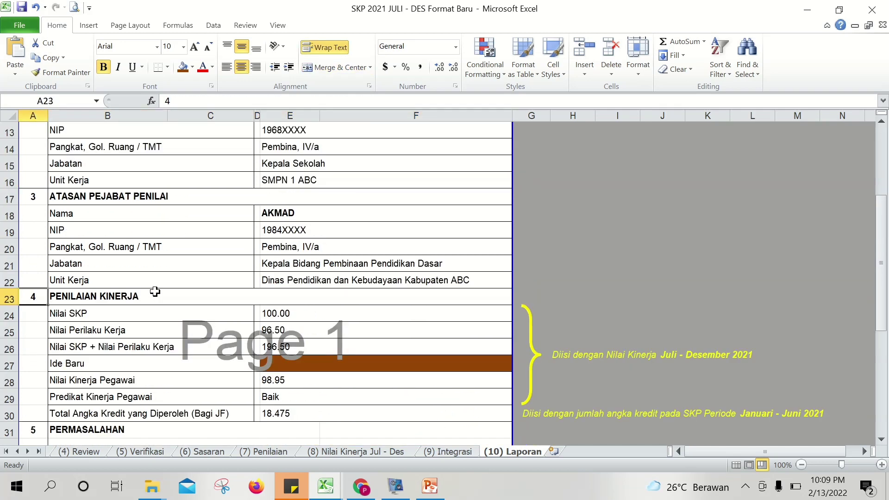
Inspect the source formulas of Nilai SKP, Nilai Perilaku Kerja and their sum under Penilaian Kinerja, down to Ide Baru.
{"action": "left_click", "coordinate": [154, 291]}
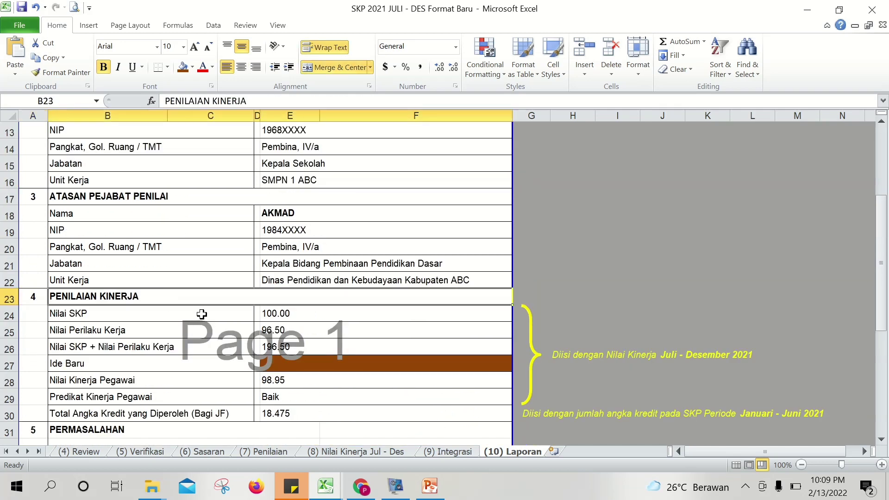
{"action": "left_click", "coordinate": [262, 315]}
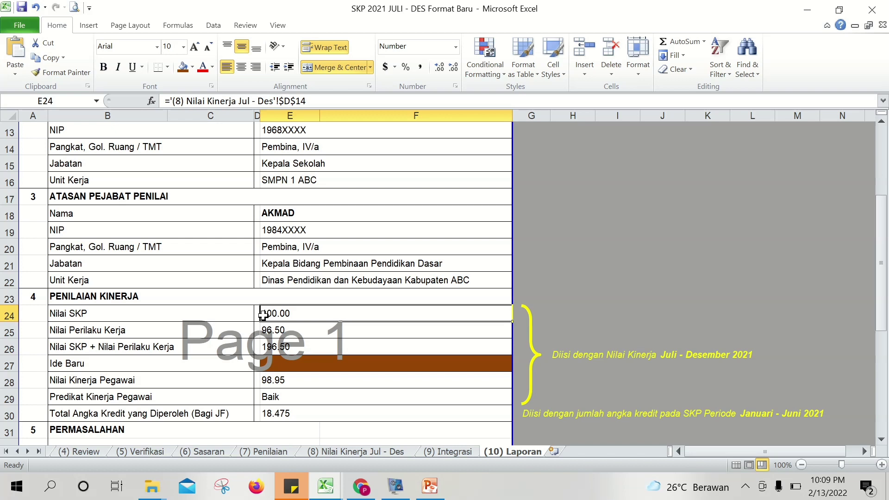
{"action": "left_click_drag", "start_coordinate": [312, 101], "coordinate": [171, 93]}
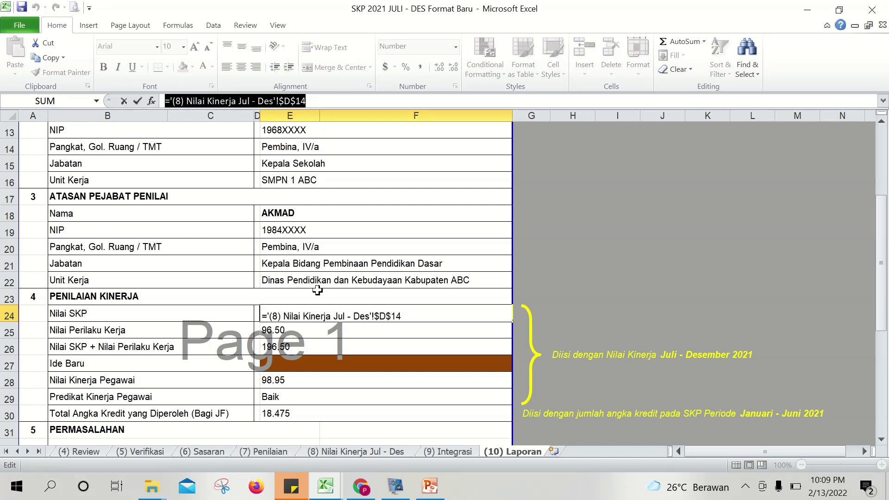
{"action": "key", "text": "Escape"}
{"action": "key", "text": "Down"}
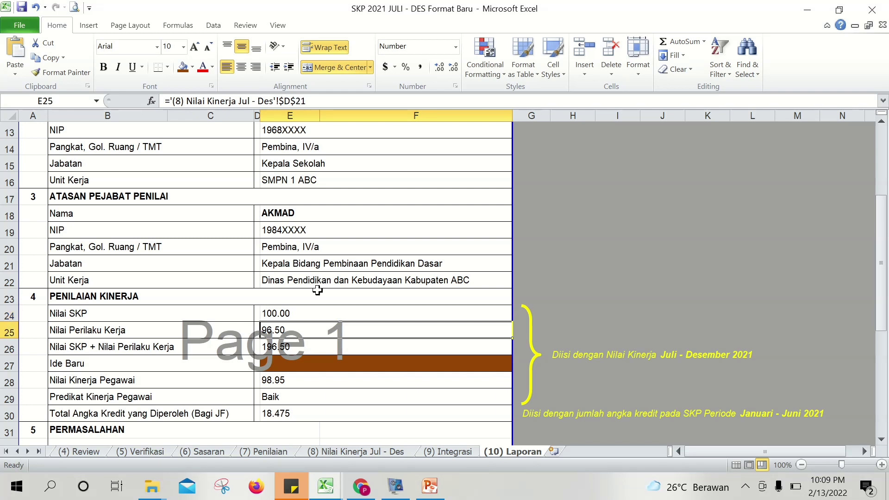
{"action": "key", "text": "Down"}
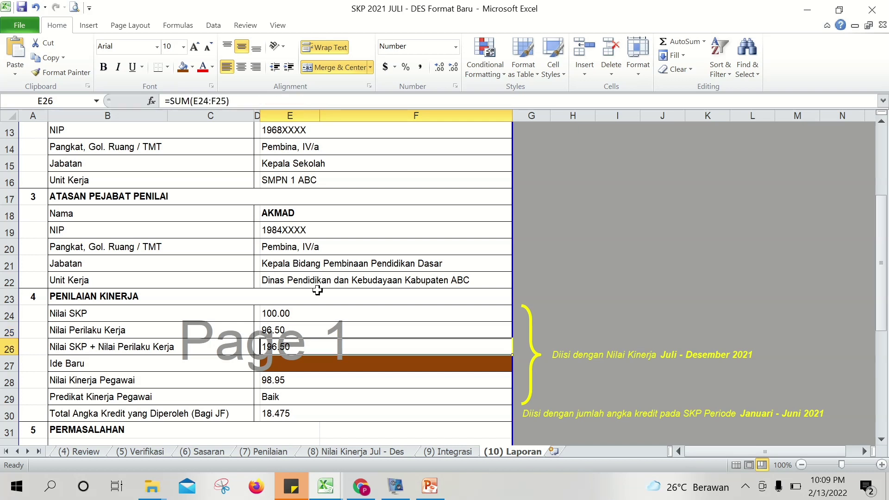
{"action": "key", "text": "Down"}
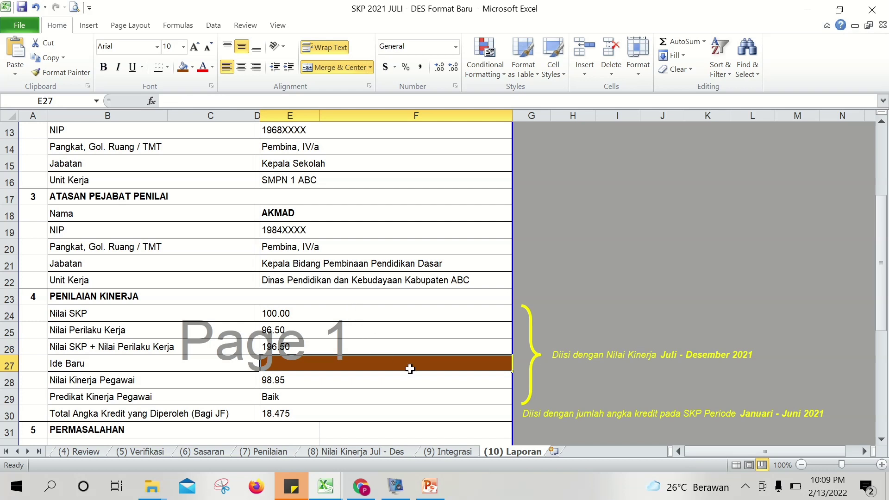
Change the fill of the Ide Baru value cell to white and enter 1 in it.
{"action": "left_click", "coordinate": [157, 360]}
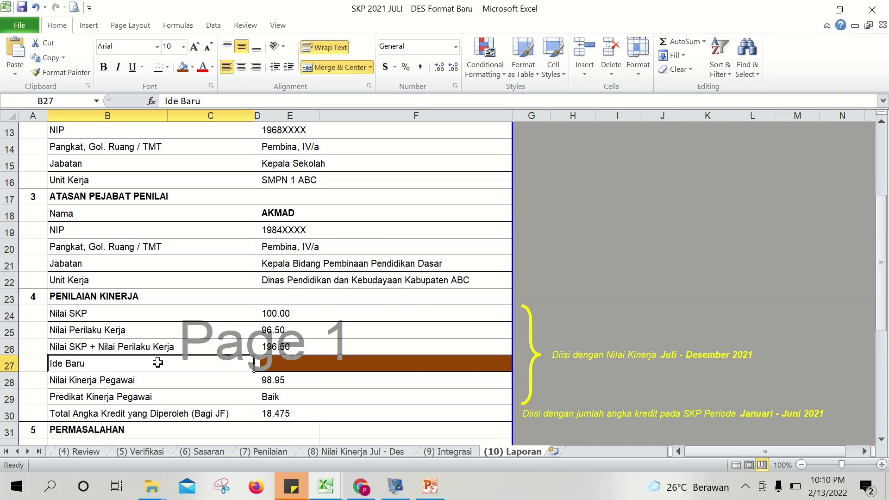
{"action": "left_click", "coordinate": [289, 364]}
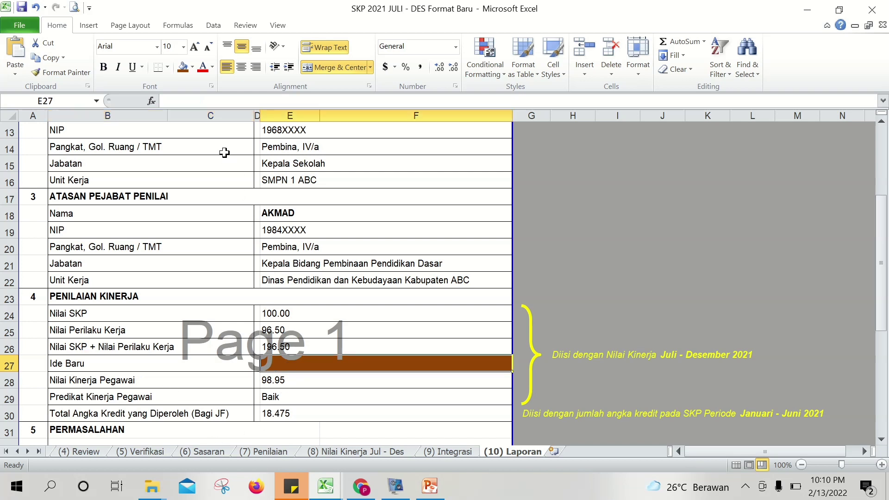
{"action": "left_click", "coordinate": [192, 67]}
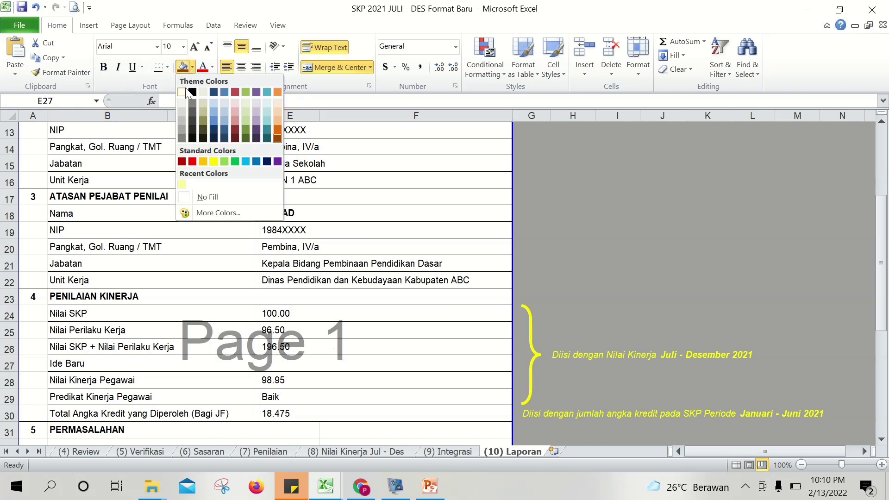
{"action": "left_click", "coordinate": [182, 91]}
{"action": "type", "text": "1"}
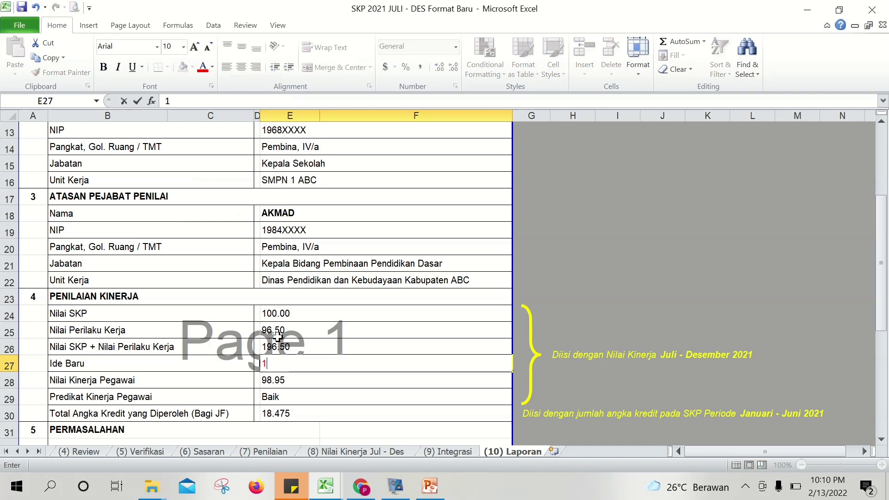
{"action": "key", "text": "Tab"}
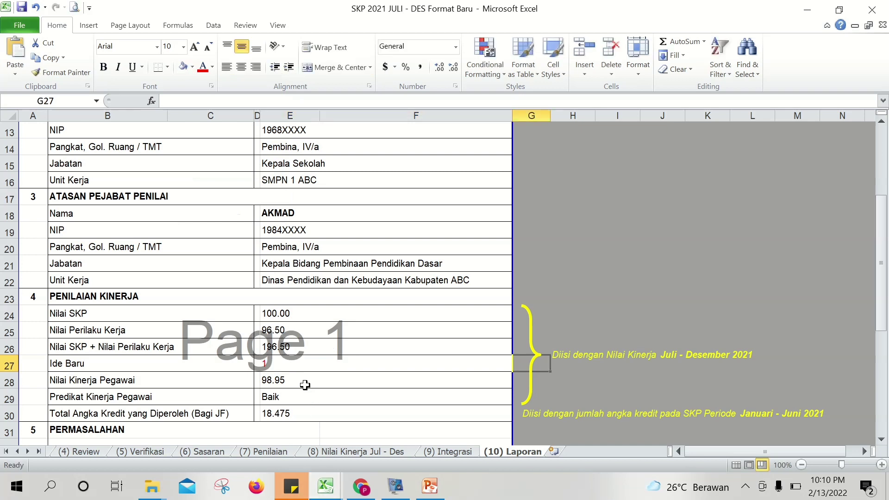
Set the font colour of the Ide Baru value to Automatic black.
{"action": "left_click", "coordinate": [296, 356]}
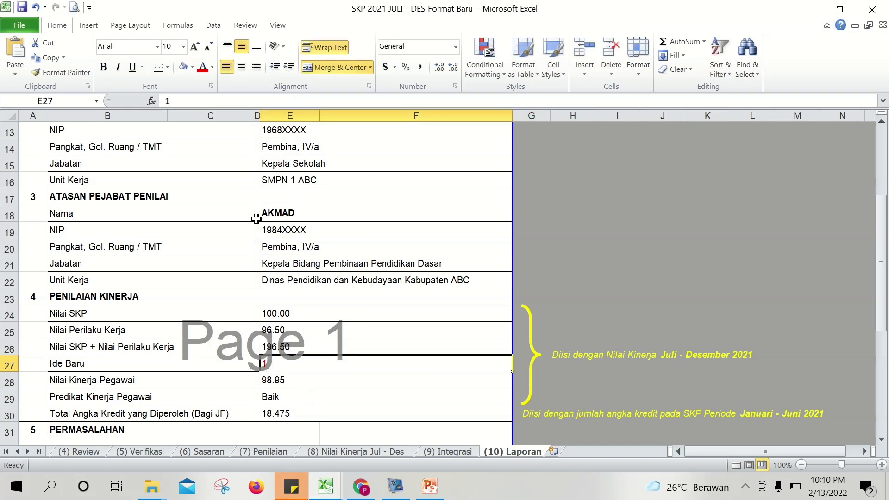
{"action": "left_click", "coordinate": [213, 68]}
{"action": "left_click", "coordinate": [212, 79]}
{"action": "left_click", "coordinate": [352, 317]}
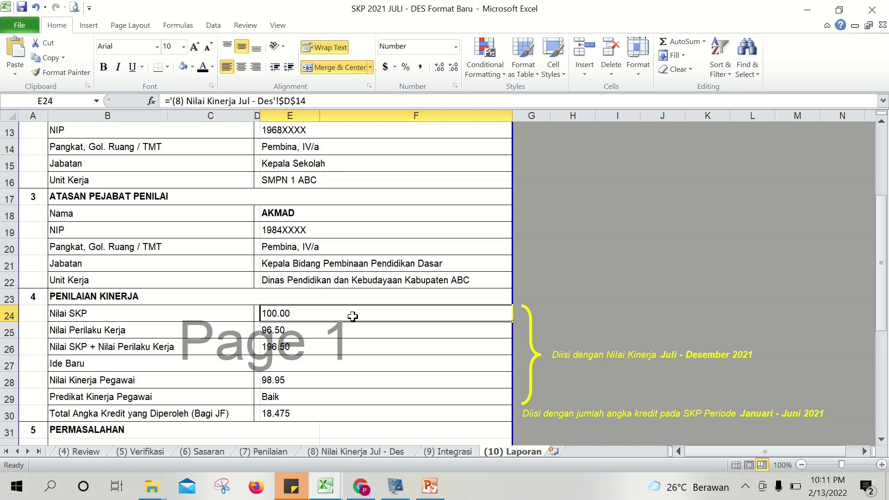
Switch to the SKP 2021 JAN - JUNI workbook and set the Realisasi time of Tugas Lainnya to 6 months.
{"action": "left_click", "coordinate": [325, 486]}
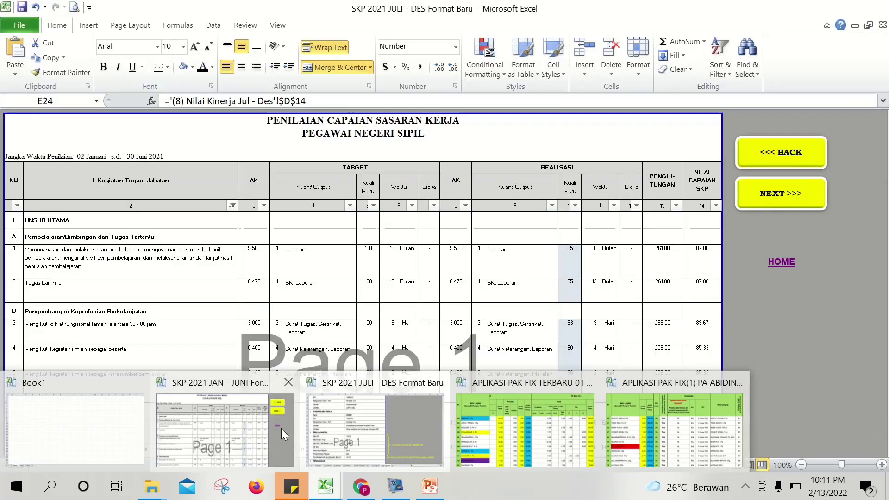
{"action": "left_click", "coordinate": [282, 429]}
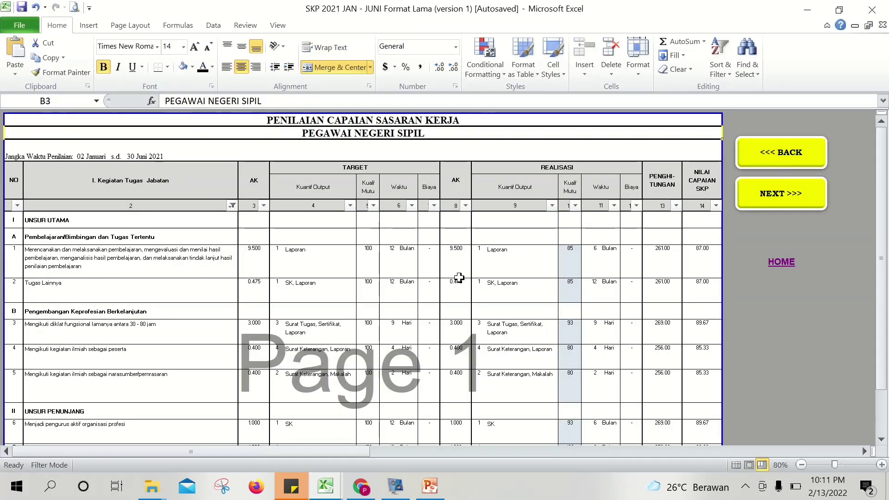
{"action": "left_click", "coordinate": [564, 172]}
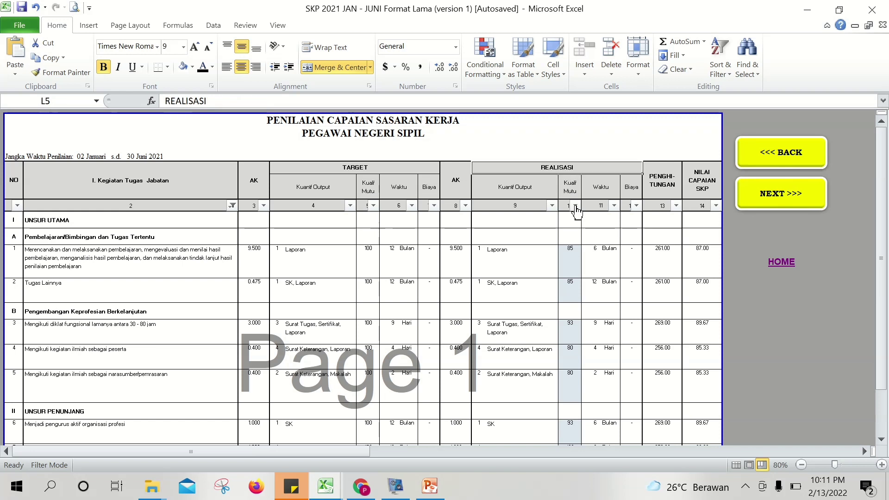
{"action": "left_click", "coordinate": [590, 258]}
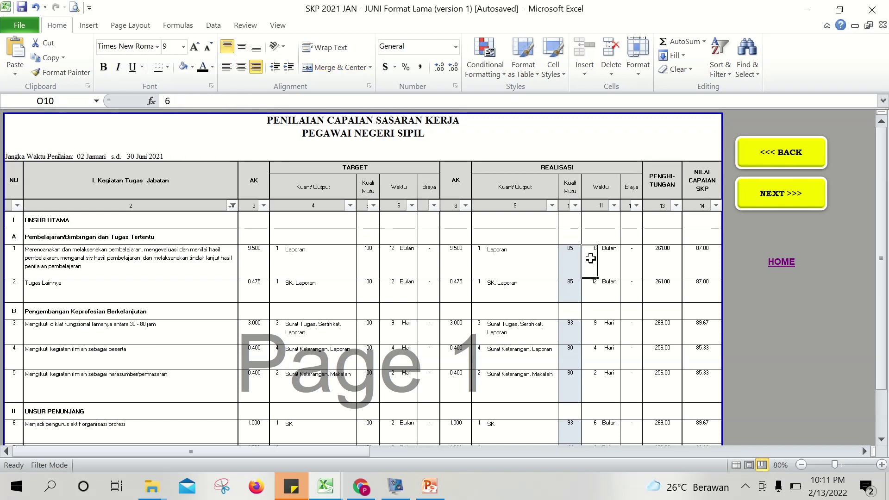
{"action": "left_click", "coordinate": [589, 285]}
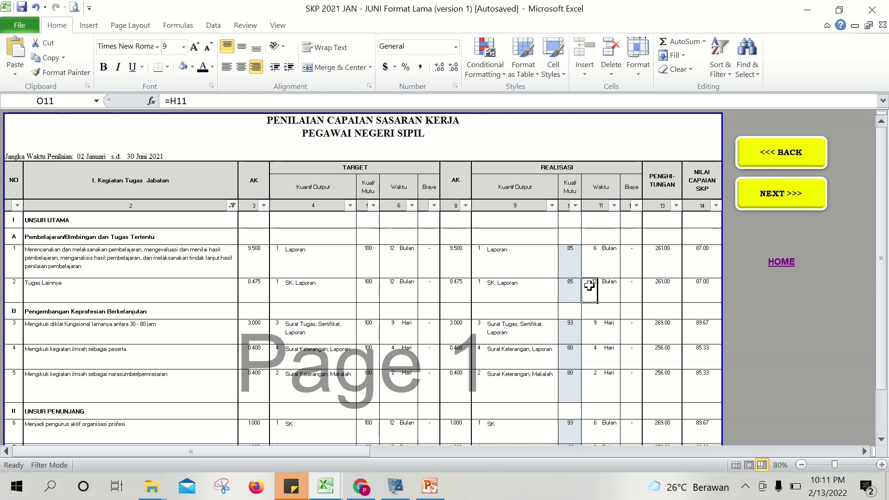
{"action": "type", "text": "6"}
{"action": "key", "text": "Return"}
Go back to the Sasaran Kerja sheet and inspect the target time of the first two activities.
{"action": "left_click", "coordinate": [326, 163]}
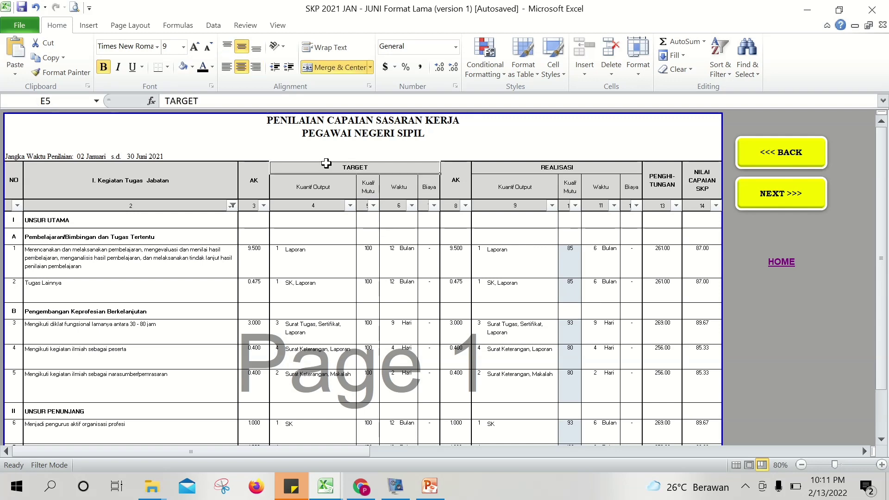
{"action": "left_click", "coordinate": [746, 158]}
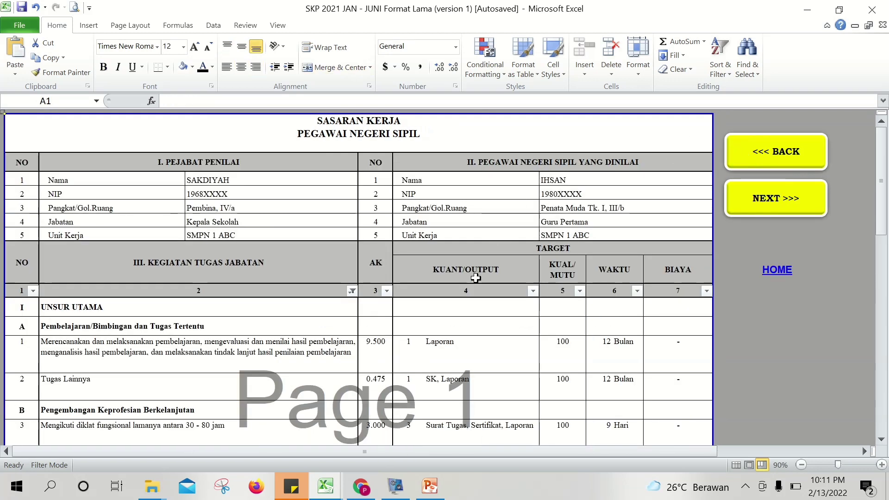
{"action": "left_click", "coordinate": [609, 341]}
{"action": "left_click", "coordinate": [602, 379]}
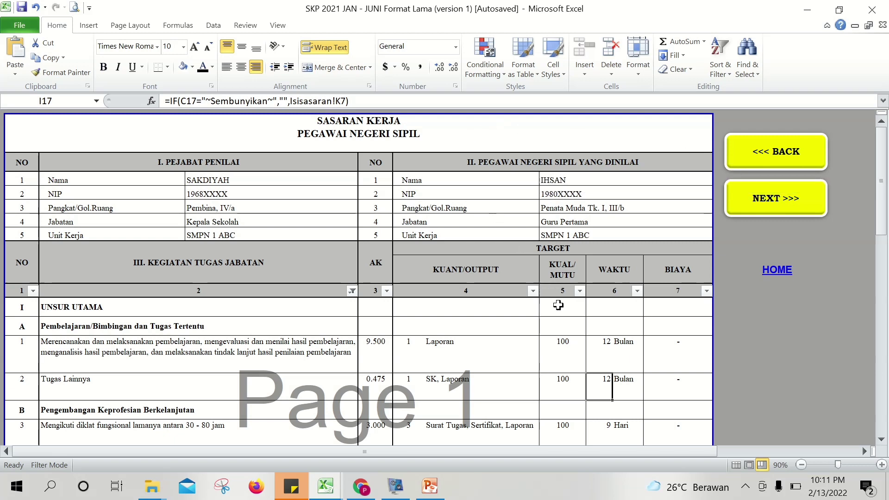
{"action": "left_click", "coordinate": [592, 343]}
{"action": "left_click", "coordinate": [594, 380]}
Return to Penilaian Capaian Sasaran Kerja and compare the Target and Realisasi times of the first activities.
{"action": "left_click", "coordinate": [736, 196]}
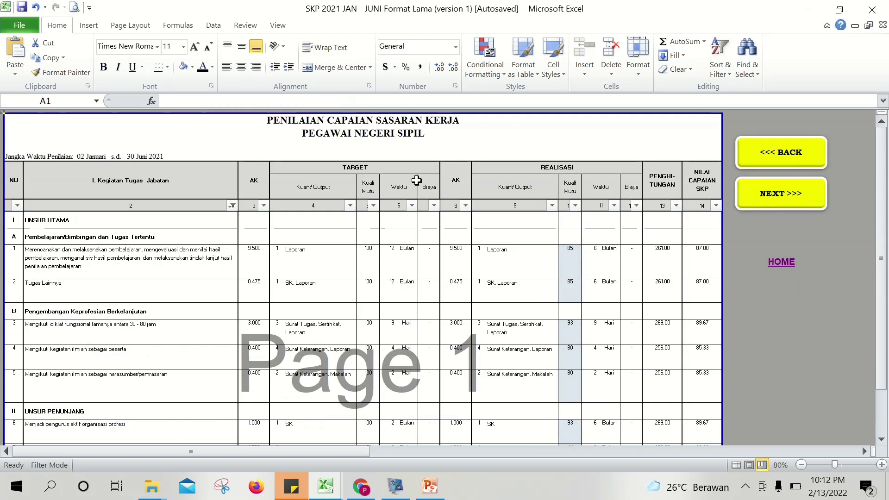
{"action": "left_click", "coordinate": [385, 250]}
{"action": "left_click", "coordinate": [385, 282]}
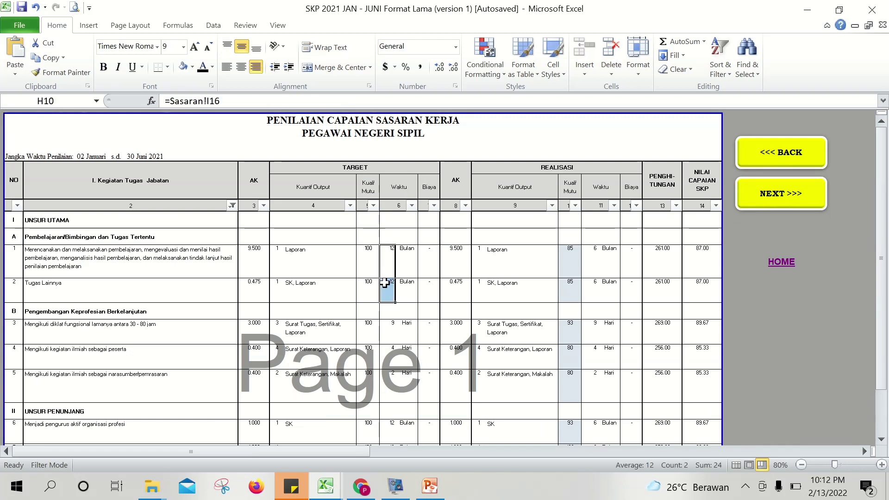
{"action": "left_click", "coordinate": [589, 251]}
{"action": "left_click", "coordinate": [590, 285]}
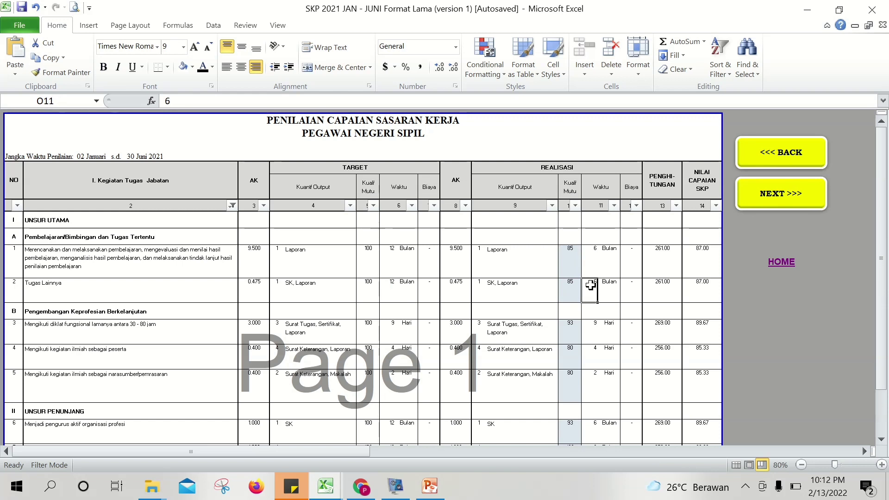
{"action": "left_click", "coordinate": [596, 327]}
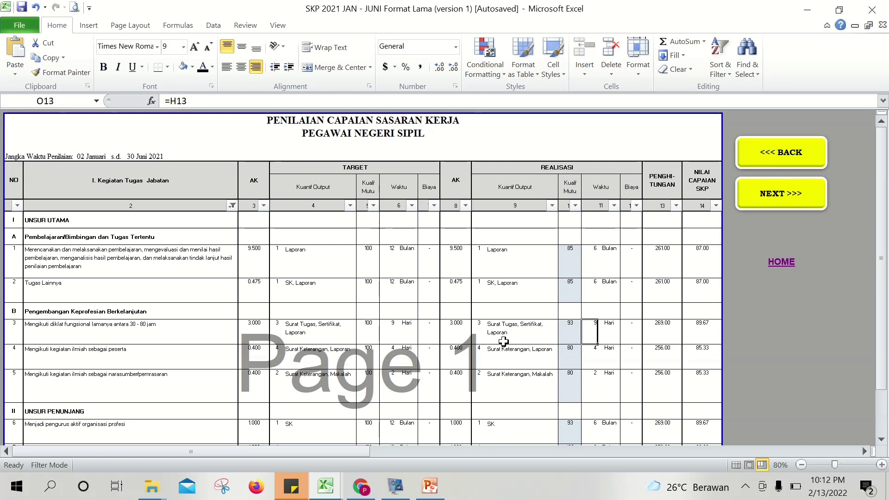
{"action": "left_click", "coordinate": [262, 269]}
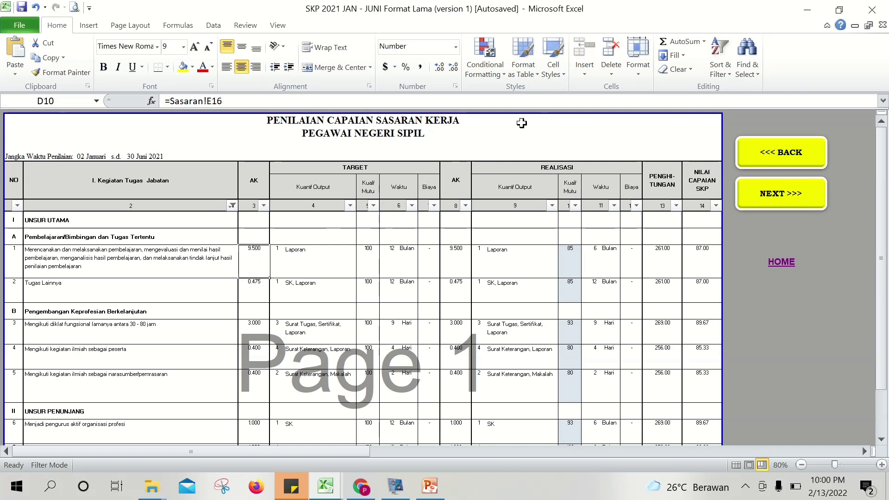
{"action": "left_click", "coordinate": [521, 123]}
{"action": "left_click", "coordinate": [522, 132]}
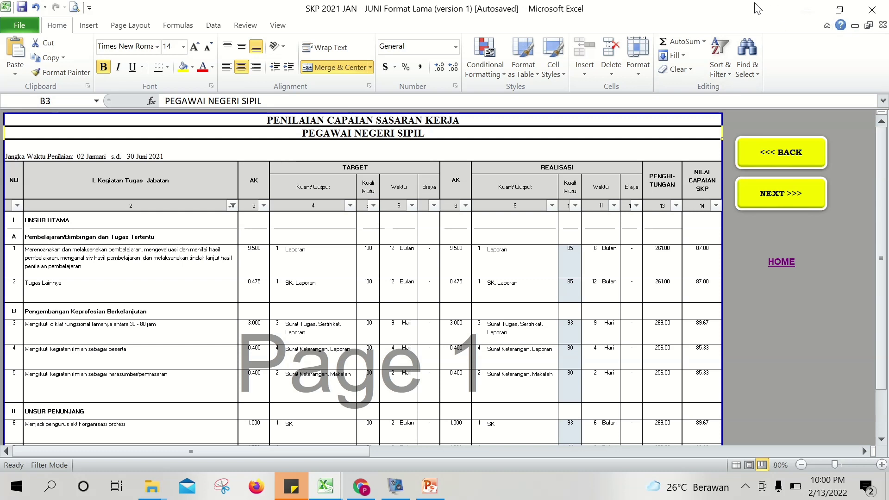
{"action": "left_click", "coordinate": [807, 10]}
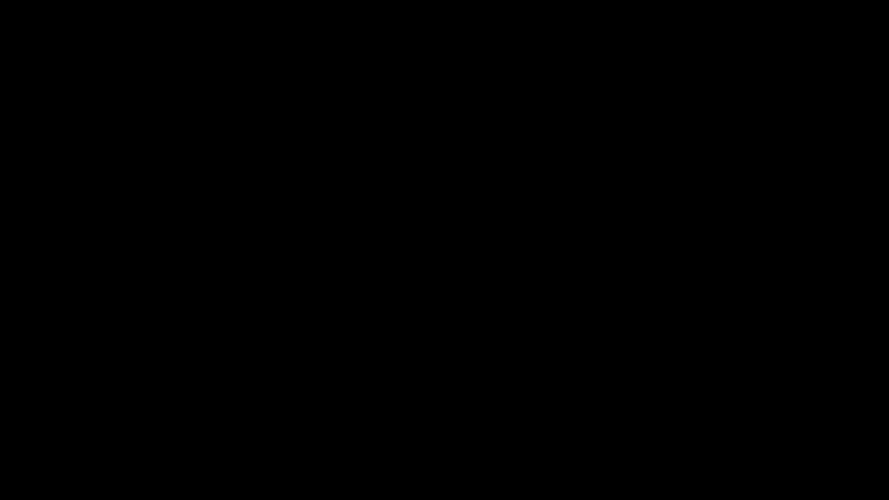